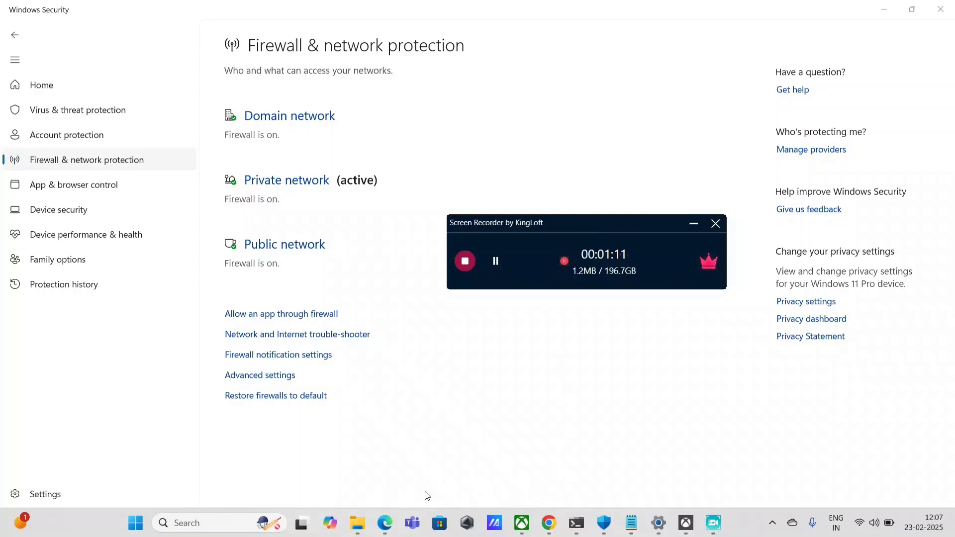
Open the Edge browser and load security.microsoft.com
{"action": "left_click", "coordinate": [136, 523]}
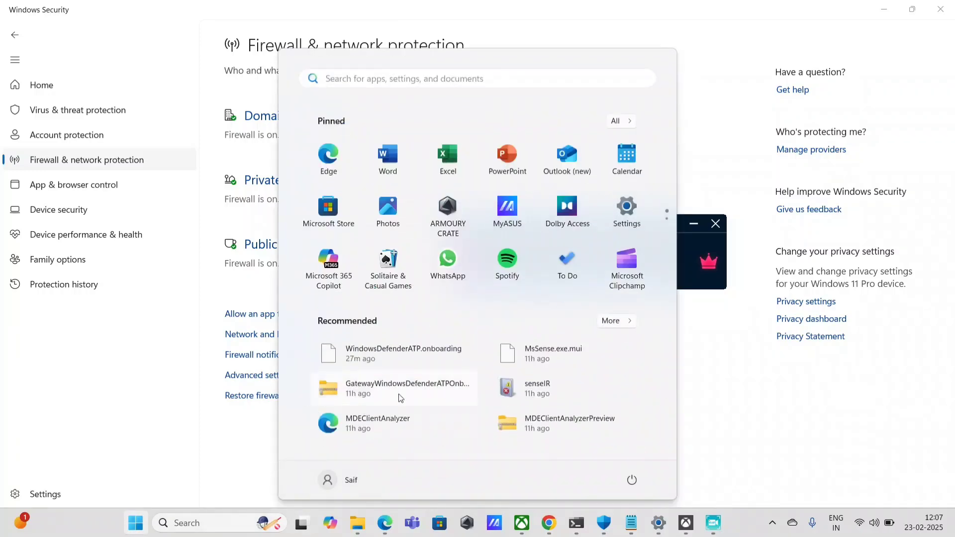
{"action": "left_click", "coordinate": [321, 158]}
{"action": "type", "text": "security.microsoft.com"}
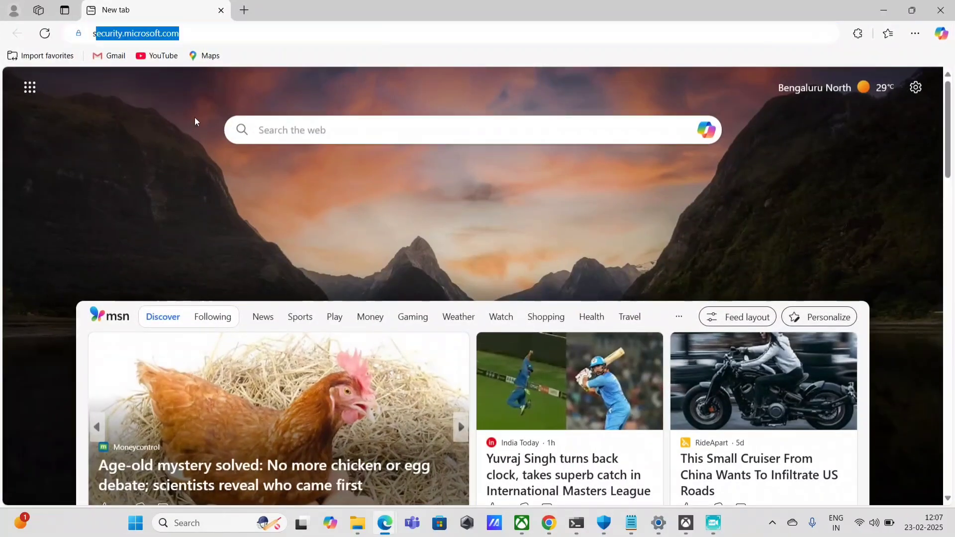
{"action": "key", "text": "Return"}
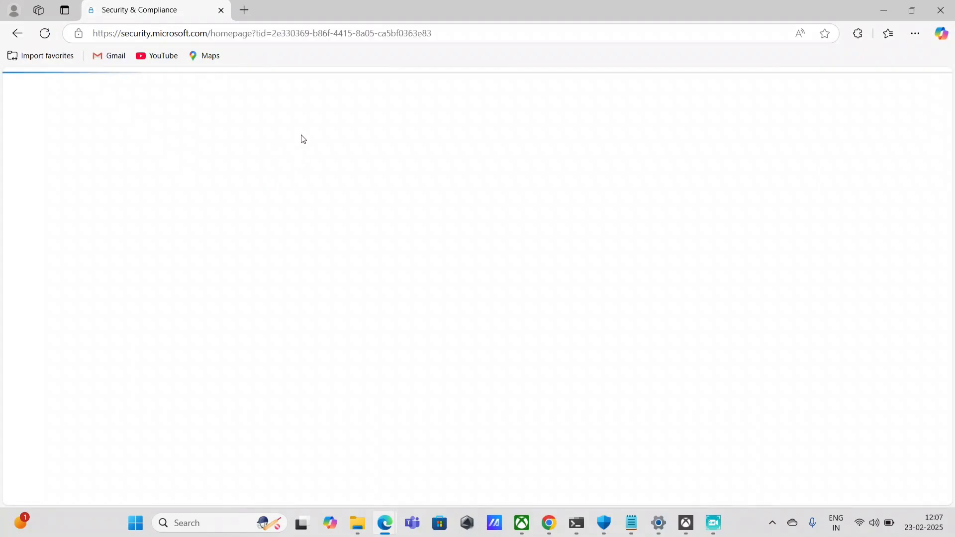
{"action": "left_click", "coordinate": [139, 526]}
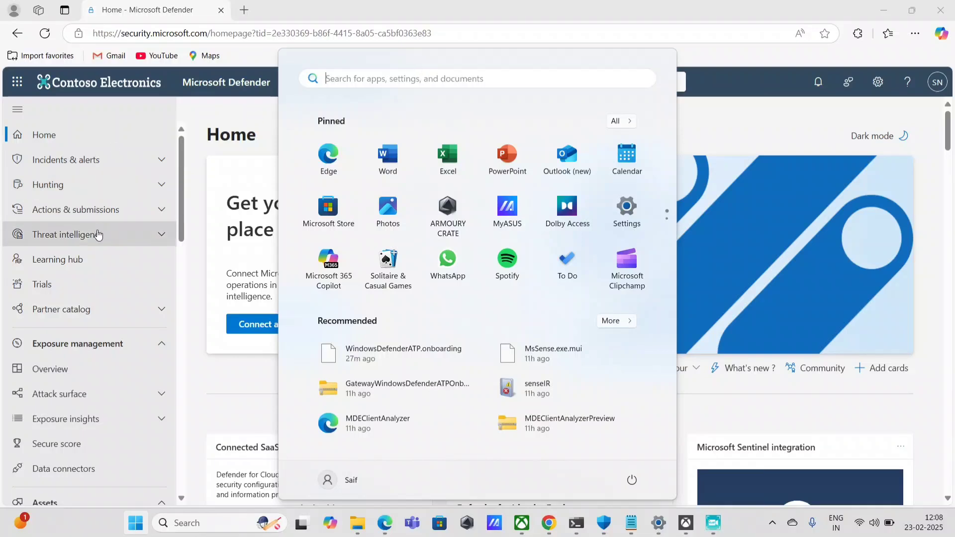
Go to the Advanced hunting page of the Defender portal
{"action": "left_click", "coordinate": [97, 162]}
{"action": "left_click", "coordinate": [96, 162]}
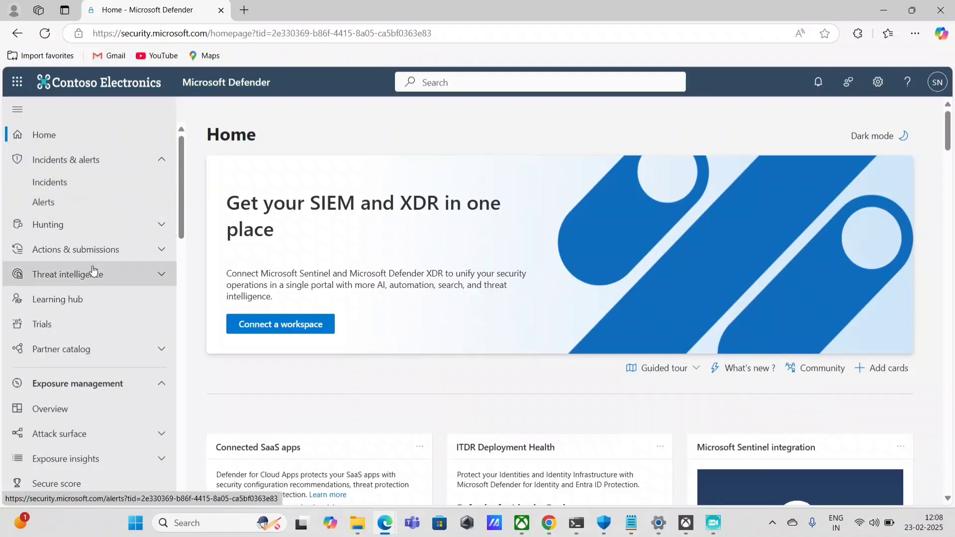
{"action": "left_click", "coordinate": [100, 231]}
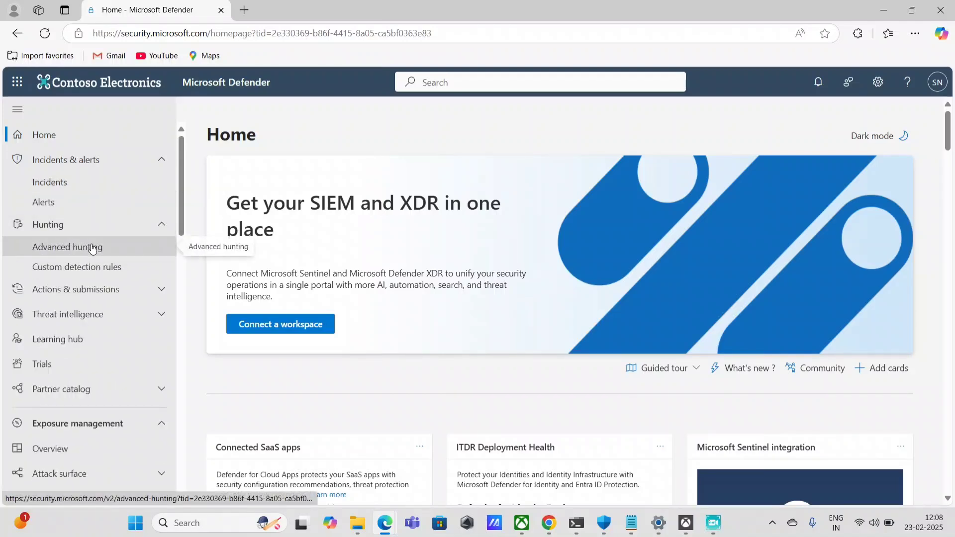
{"action": "left_click", "coordinate": [93, 249]}
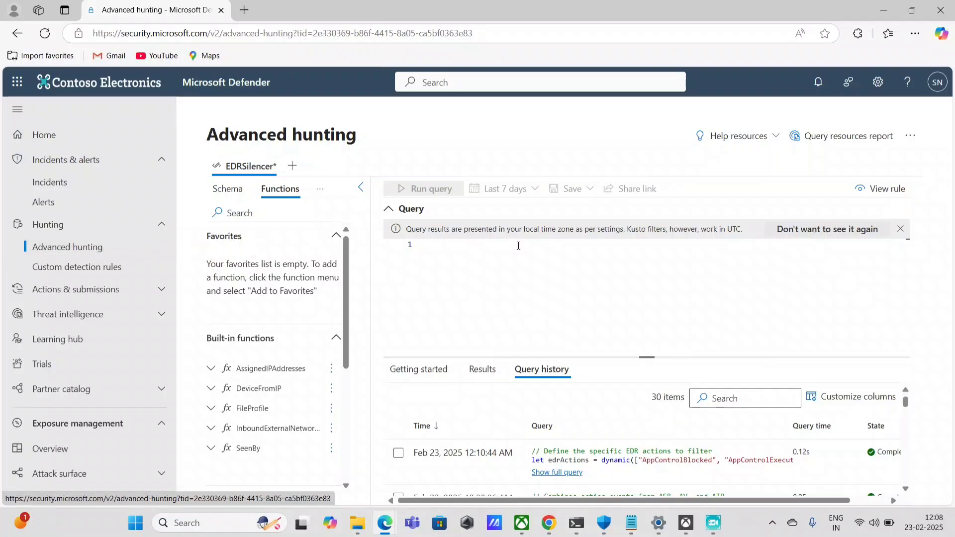
Show the saved queries list and open a new blank query in the editor
{"action": "left_click", "coordinate": [320, 189]}
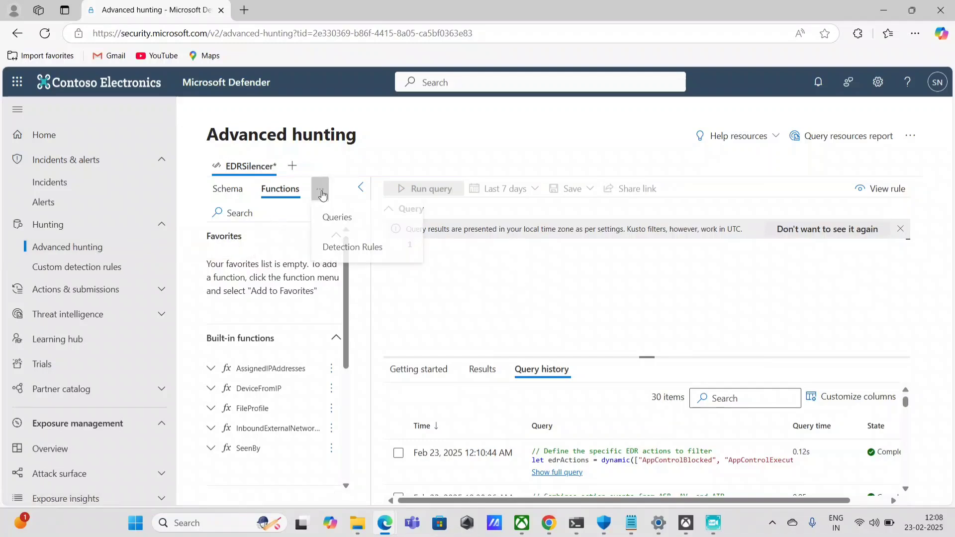
{"action": "left_click", "coordinate": [332, 215]}
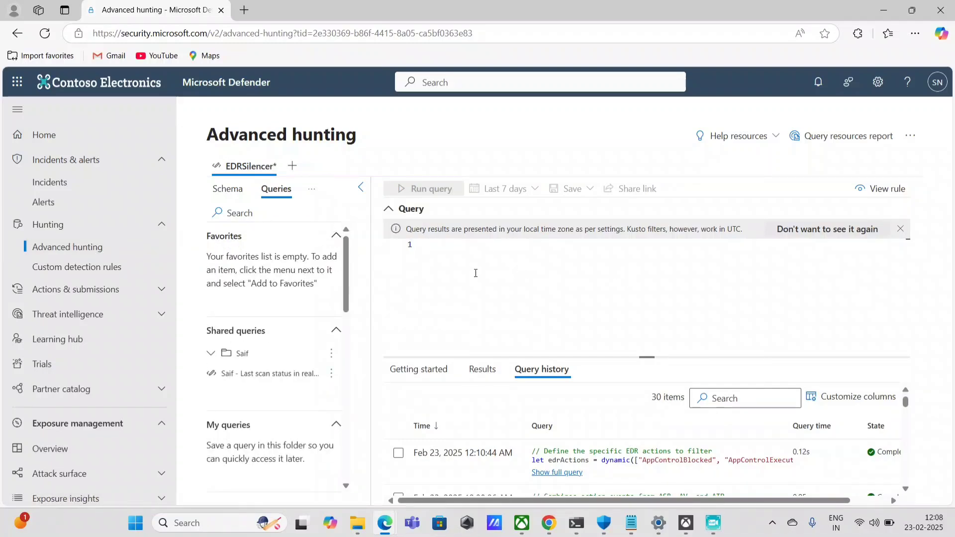
{"action": "left_click", "coordinate": [292, 165]}
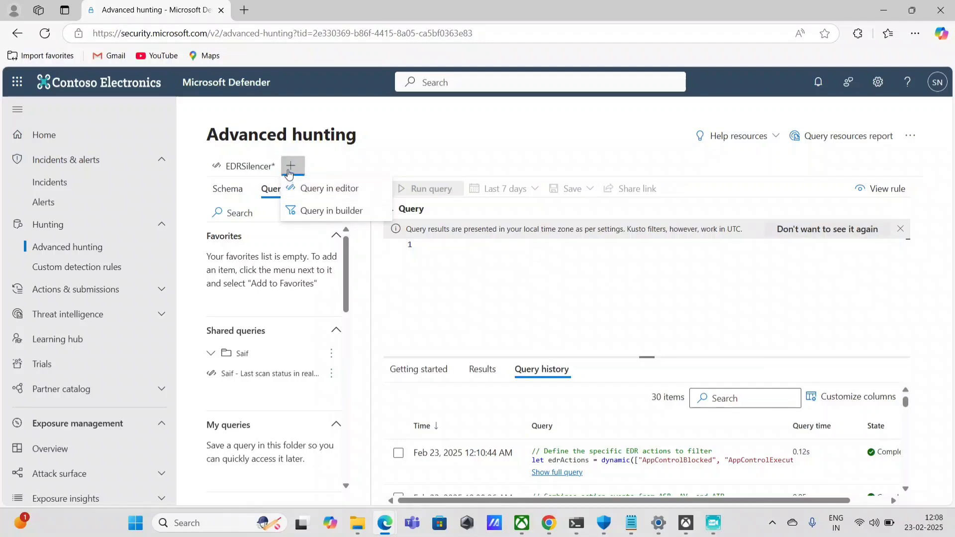
{"action": "left_click", "coordinate": [320, 192]}
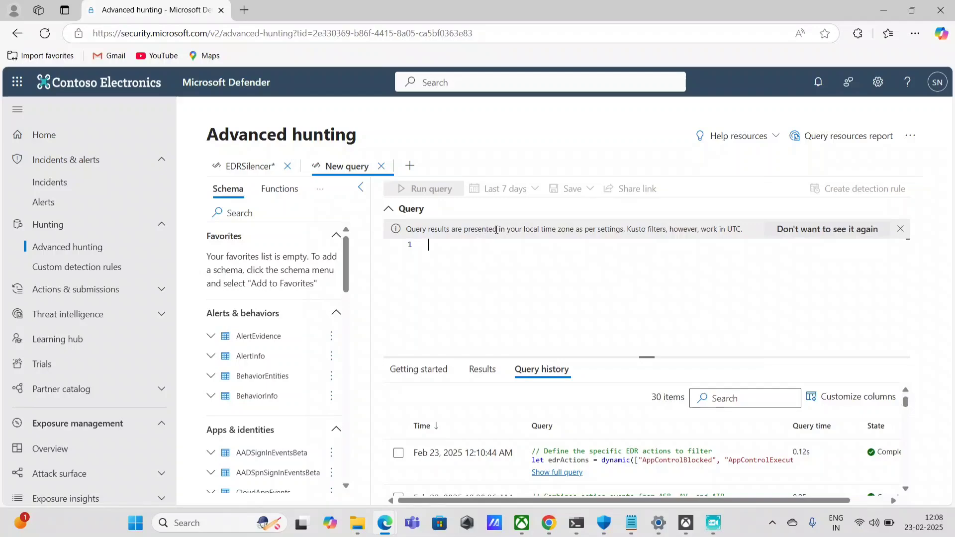
Switch to Word and create a blank document
{"action": "key", "text": "super"}
{"action": "key", "text": "super"}
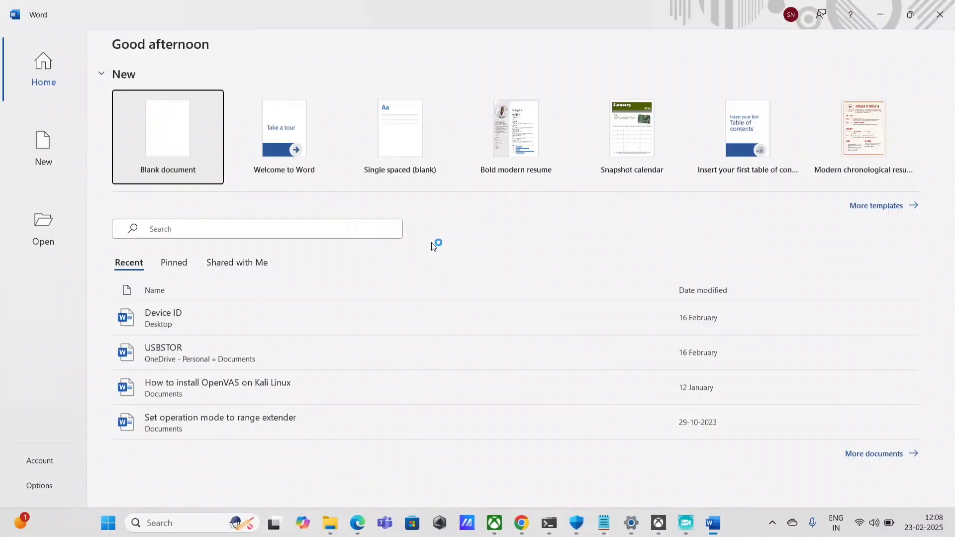
{"action": "left_click", "coordinate": [180, 131]}
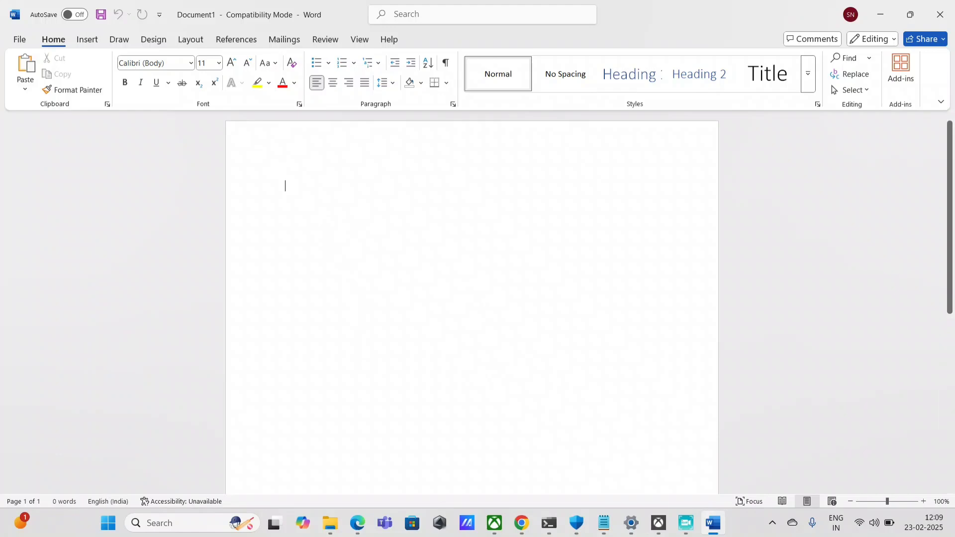
Write the comment line "// Finds execution events that could involve a download or suspicious activity" in the document
{"action": "type", "text": "// Finds "}
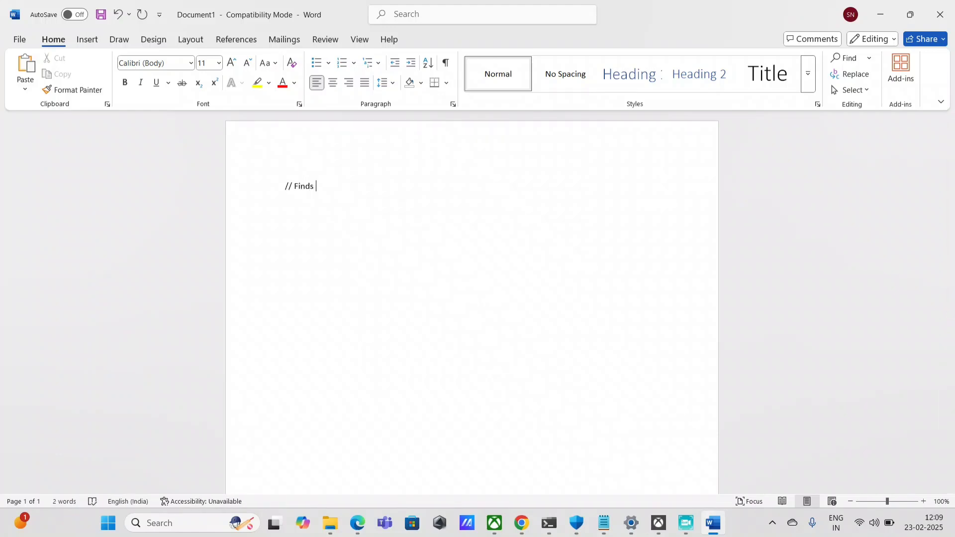
{"action": "type", "text": "exe"}
{"action": "type", "text": "cution events that cou"}
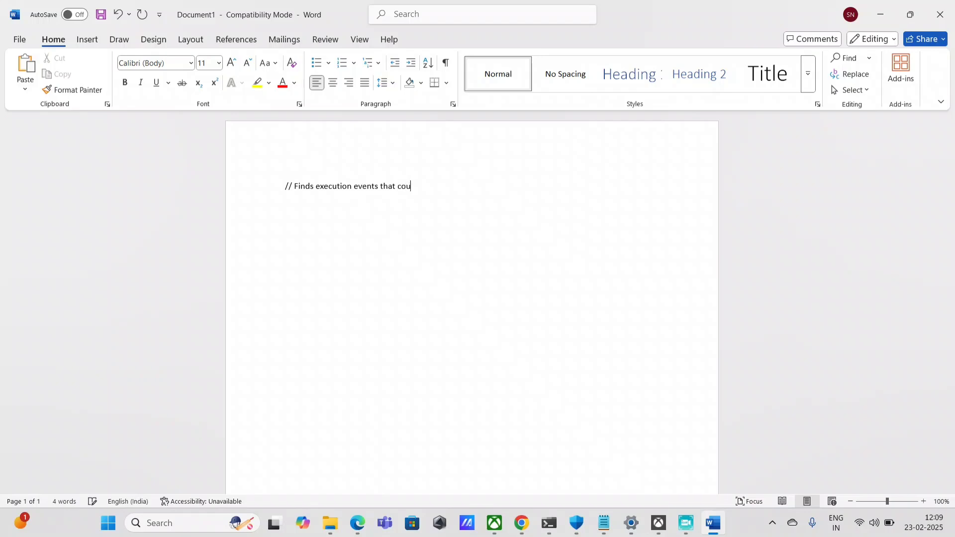
{"action": "type", "text": "ld involve a download or "}
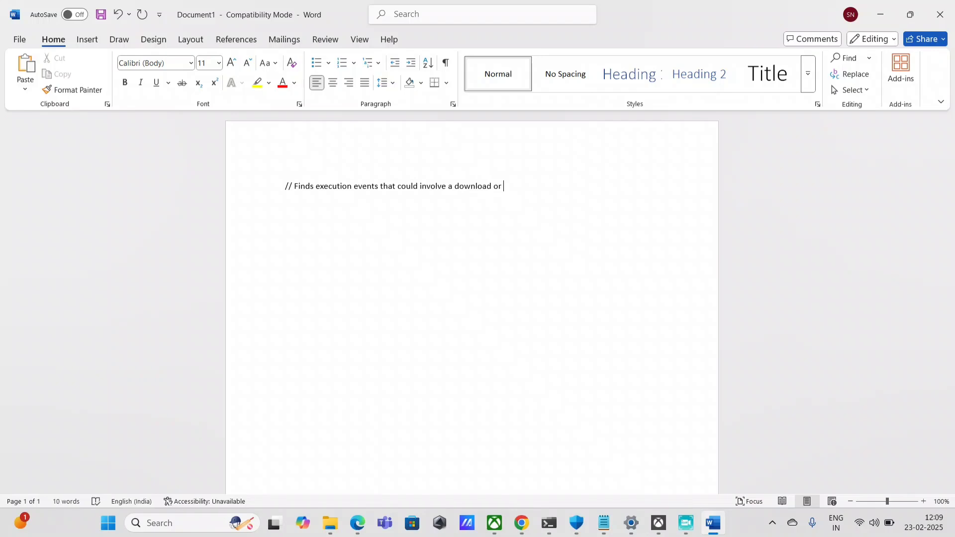
{"action": "type", "text": "suspicious activity"}
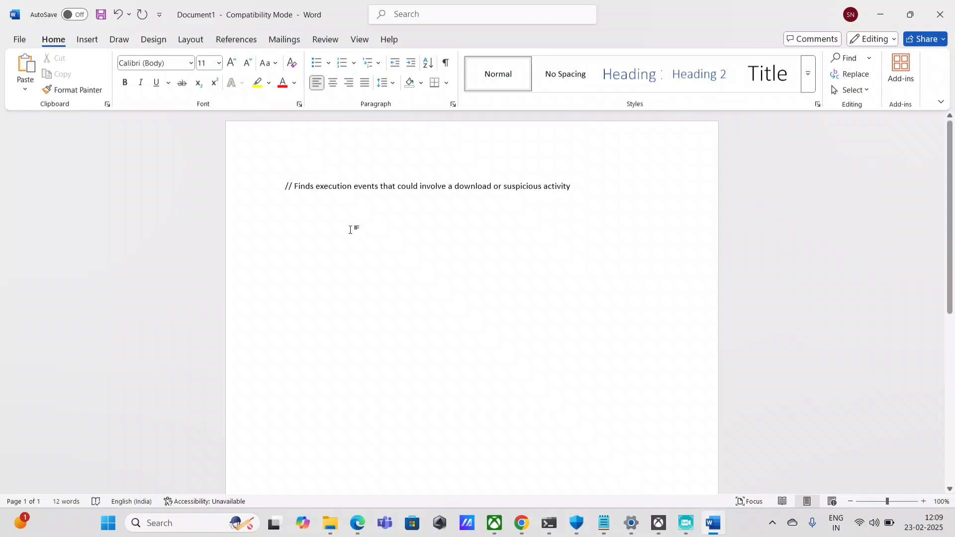
{"action": "key", "text": "Return"}
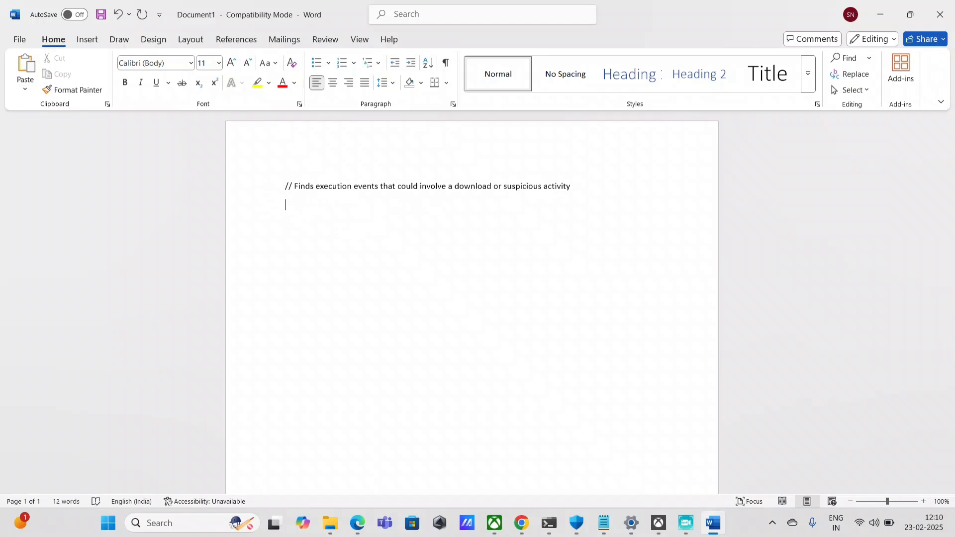
Add the line "union DeviceProcessEvents, DeviceNetworkEvents" below the comment
{"action": "type", "text": "union"}
{"action": "key", "text": "BackSpace"}
{"action": "key", "text": "BackSpace"}
{"action": "key", "text": "BackSpace"}
{"action": "key", "text": "BackSpace"}
{"action": "key", "text": "BackSpace"}
{"action": "key", "text": "BackSpace"}
{"action": "type", "text": "union DeviceProcessEvents, "}
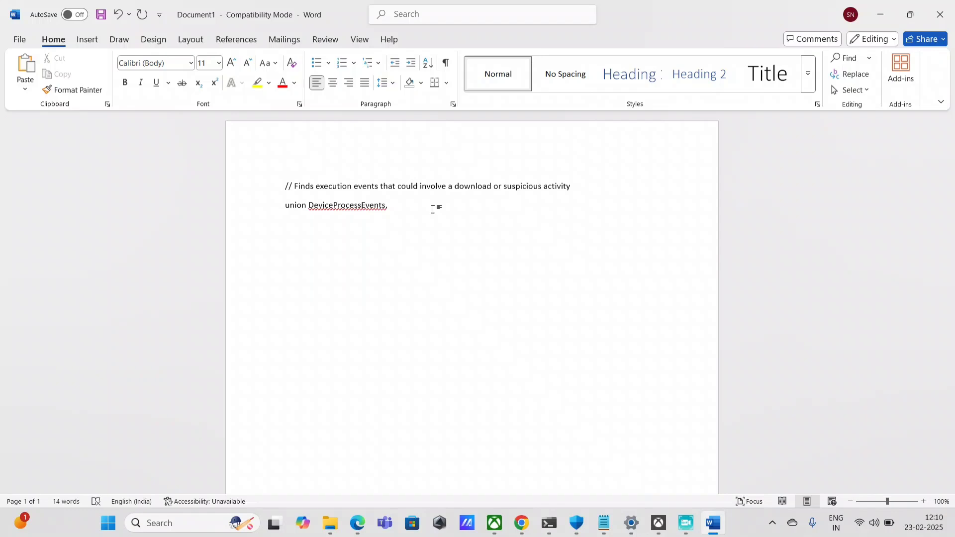
{"action": "type", "text": "DeviceNetworkEvents"}
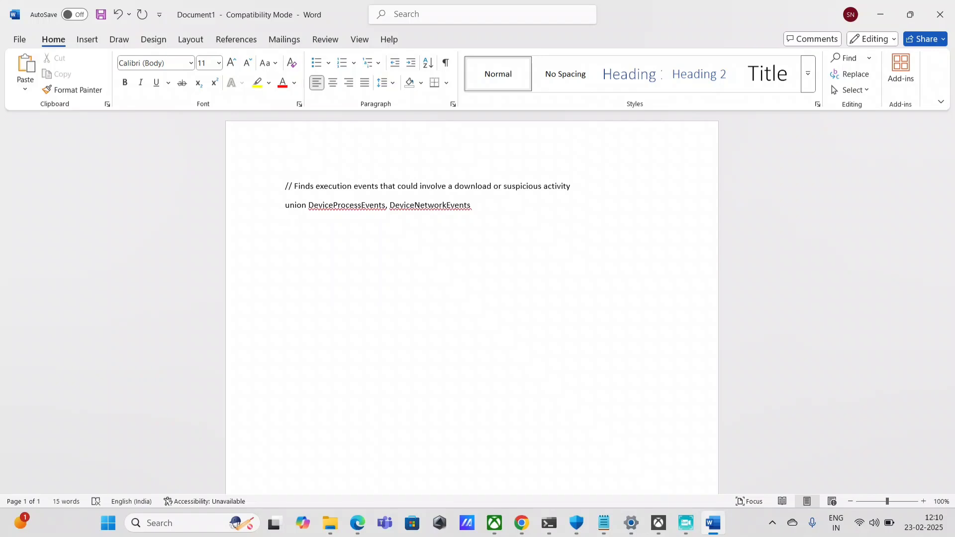
Add the line "| where Timestamp > ago(7d) // Pivoting on various processes" below the union line
{"action": "key", "text": "Return"}
{"action": "type", "text": "| where Timestamp"}
{"action": "type", "text": "> ago"}
{"action": "key", "text": "BackSpace"}
{"action": "type", "text": "(7d"}
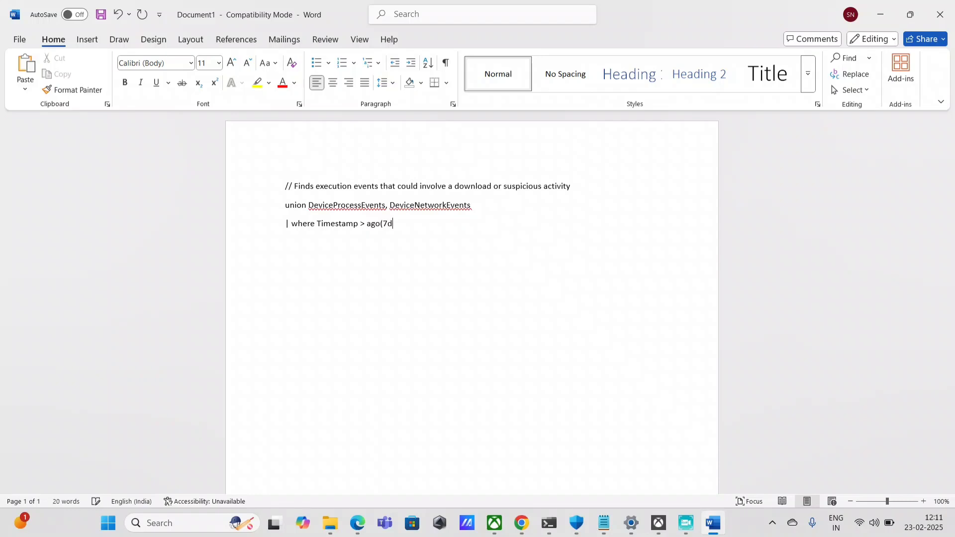
{"action": "type", "text": ") // Pivoting on various processes"}
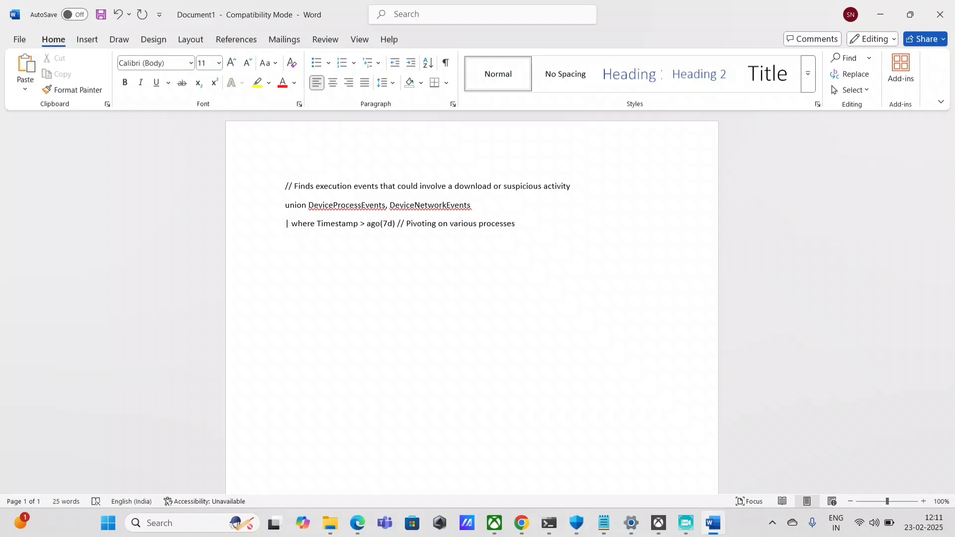
Start a filter line "| where FileName in~ (" with "powershell.exe" as its first entry
{"action": "type", "text": "| where"}
{"action": "left_click_drag", "start_coordinate": [515, 226], "coordinate": [286, 225]}
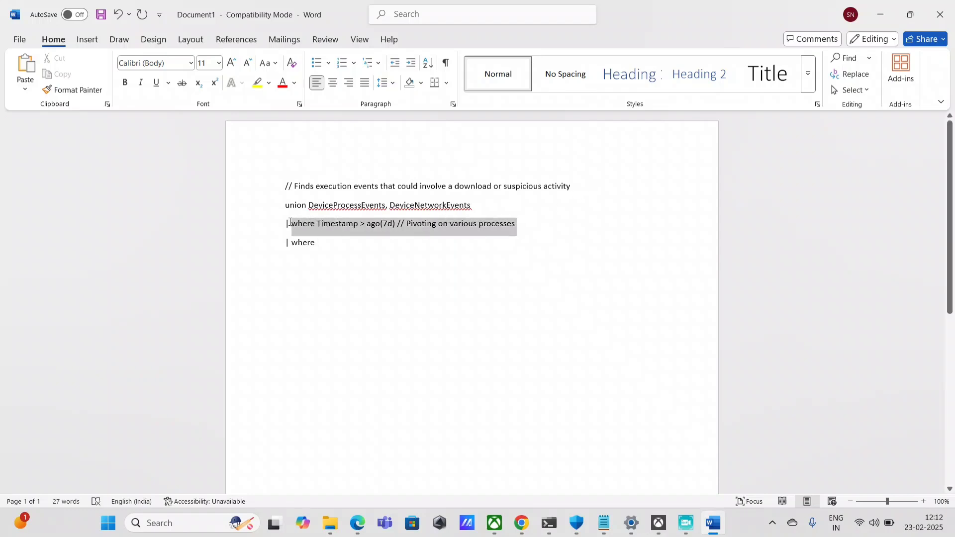
{"action": "left_click", "coordinate": [317, 251]}
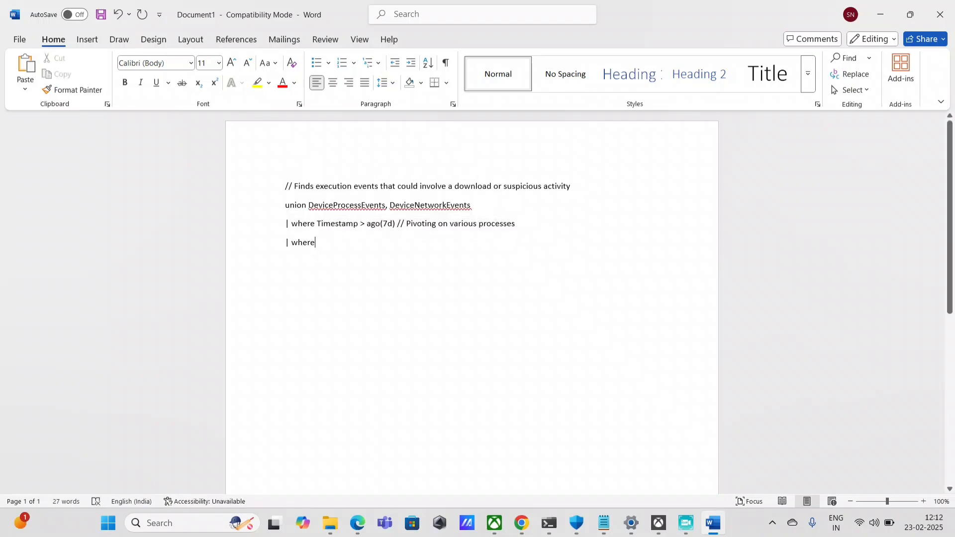
{"action": "type", "text": "FileN"}
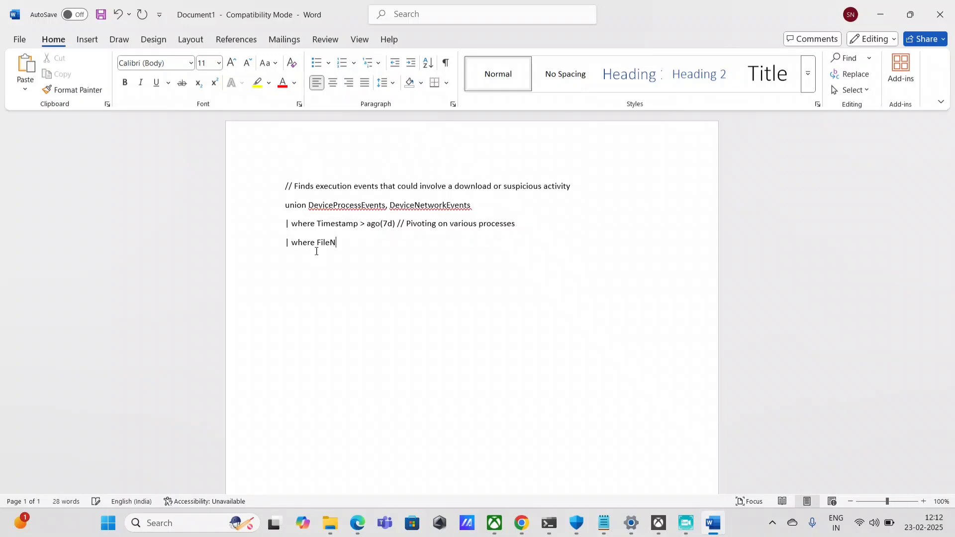
{"action": "type", "text": "ame"}
{"action": "type", "text": "in"}
{"action": "type", "text": "~ (\"powershe"}
{"action": "key", "text": "BackSpace"}
{"action": "type", "text": "l"}
{"action": "key", "text": "BackSpace"}
{"action": "key", "text": "BackSpace"}
{"action": "type", "text": "ell"}
{"action": "type", "text": ".e"}
{"action": "type", "text": "xe\""}
{"action": "type", "text": ","}
Extend the FileName list with "powershell_ise.exe", "wscript.exe" and "cscript.exe"
{"action": "type", "text": " \""}
{"action": "type", "text": "powershell"}
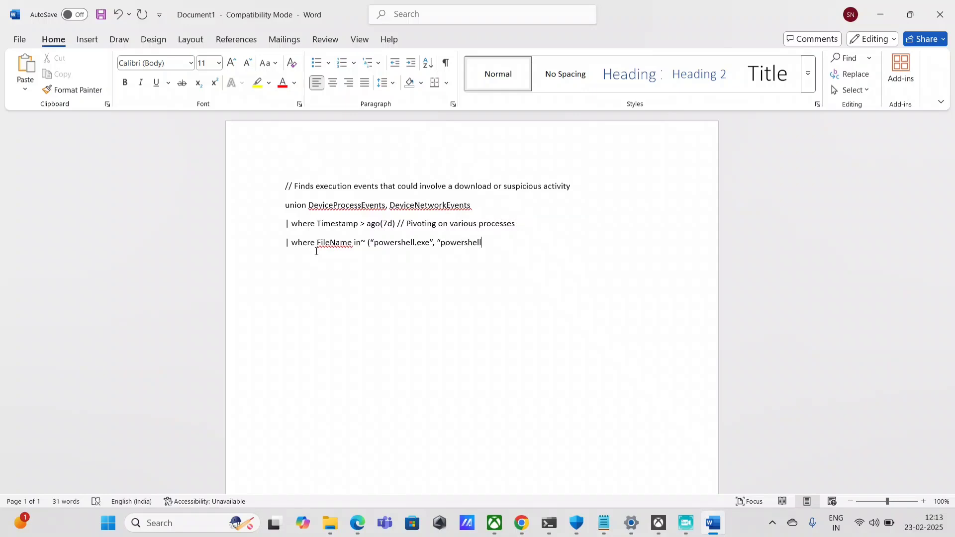
{"action": "type", "text": "_ise.exe"}
{"action": "type", "text": "\", "}
{"action": "type", "text": "\"wsscript"}
{"action": "type", "text": ".exe"}
{"action": "type", "text": "\""}
{"action": "key", "text": "Left"}
{"action": "key", "text": "Left"}
{"action": "key", "text": "Left"}
{"action": "key", "text": "Left"}
{"action": "key", "text": "Left"}
{"action": "key", "text": "Left"}
{"action": "key", "text": "Left"}
{"action": "key", "text": "Left"}
{"action": "key", "text": "Left"}
{"action": "key", "text": "Left"}
{"action": "key", "text": "Left"}
{"action": "key", "text": "BackSpace"}
{"action": "type", "text": ", \"cscript.exe"}
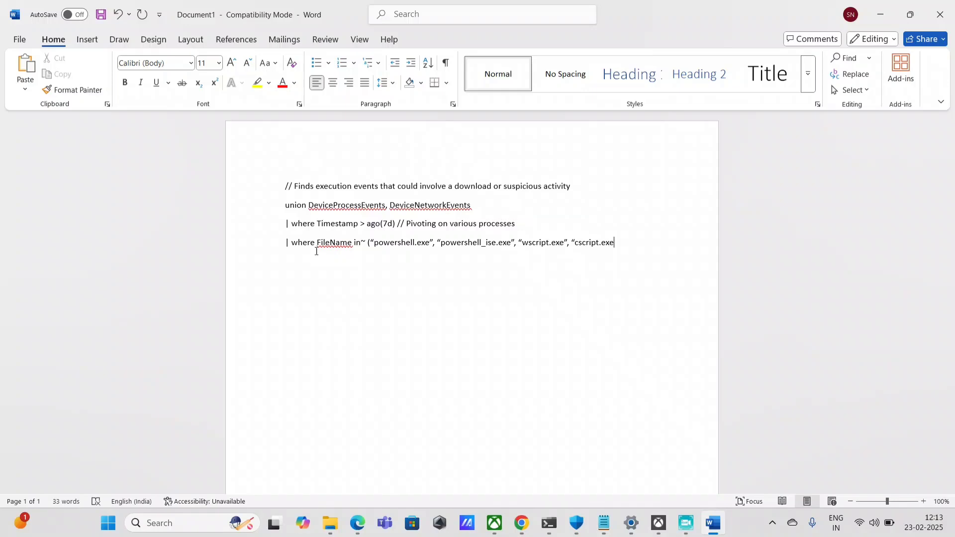
{"action": "type", "text": "\","}
Extend the FileName list with "mshta.exe", "rundll32.exe" and "wmiprvse.exe"
{"action": "type", "text": " \"msh"}
{"action": "type", "text": "ta.exe"}
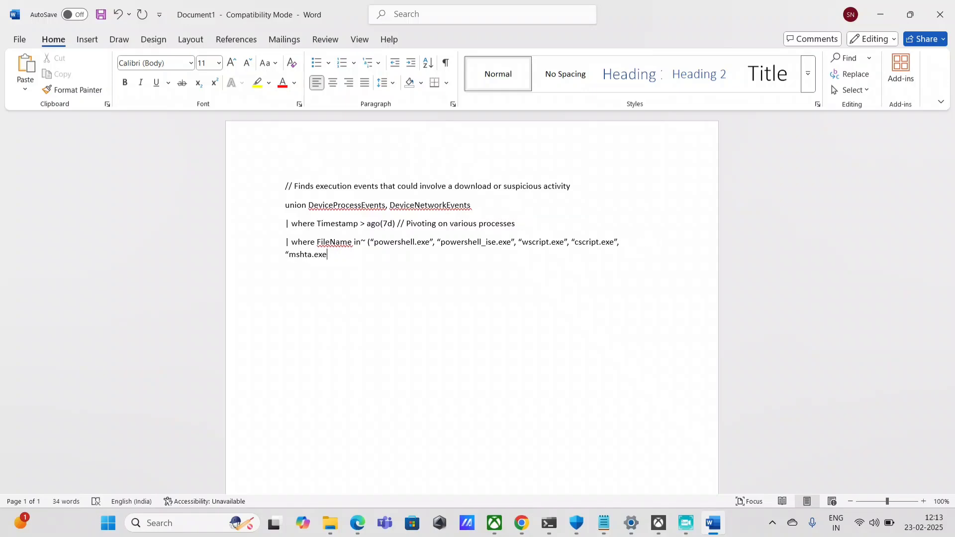
{"action": "type", "text": "\","}
{"action": "type", "text": " \"ru"}
{"action": "type", "text": "ndll32.exe"}
{"action": "type", "text": "\","}
{"action": "type", "text": " \""}
{"action": "type", "text": "wmi"}
{"action": "type", "text": "pr"}
{"action": "type", "text": "vse.exe"}
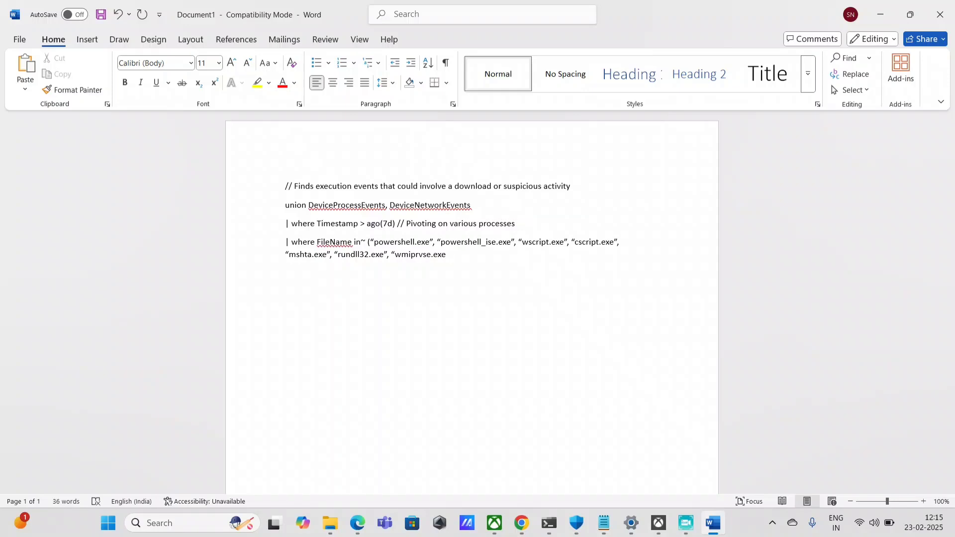
{"action": "type", "text": "\","}
Add "regsvr32.exe" and "msiexec.exe" to the FileName list and close the parenthesis
{"action": "type", "text": " \"reg"}
{"action": "type", "text": "svc"}
{"action": "type", "text": "32."}
{"action": "type", "text": "exe\""}
{"action": "key", "text": "BackSpace"}
{"action": "key", "text": "BackSpace"}
{"action": "key", "text": "BackSpace"}
{"action": "key", "text": "BackSpace"}
{"action": "key", "text": "BackSpace"}
{"action": "key", "text": "BackSpace"}
{"action": "key", "text": "BackSpace"}
{"action": "key", "text": "BackSpace"}
{"action": "key", "text": "BackSpace"}
{"action": "key", "text": "BackSpace"}
{"action": "type", "text": "regsvr32.exe”, “msiexec."}
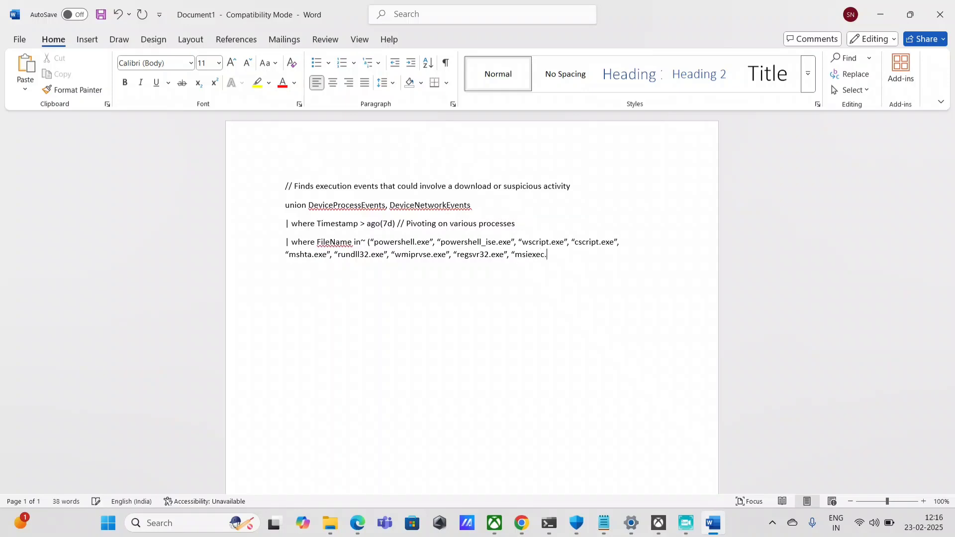
{"action": "type", "text": "exe”)"}
{"action": "key", "text": "Return"}
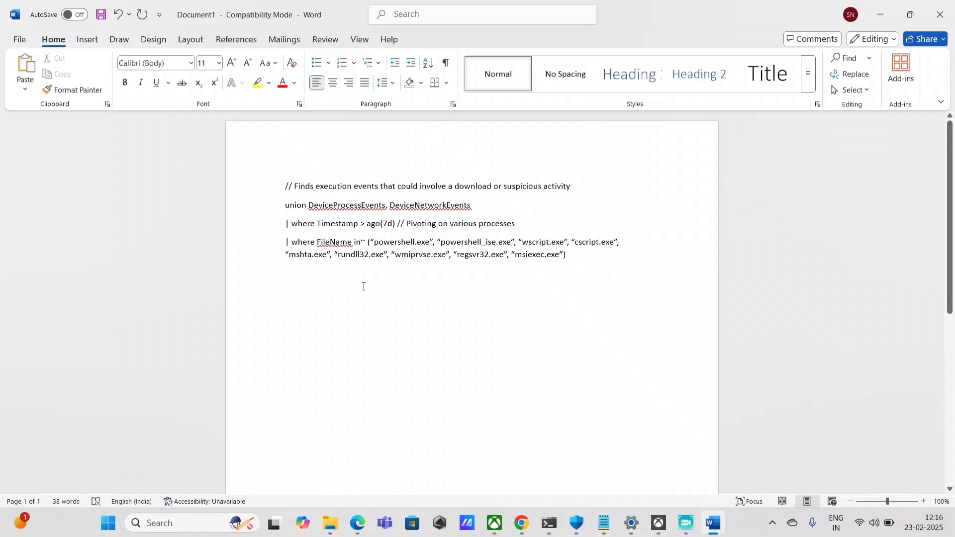
Add the comment line "// Suspicious commands" below the FileName filter
{"action": "double_click", "coordinate": [254, 242]}
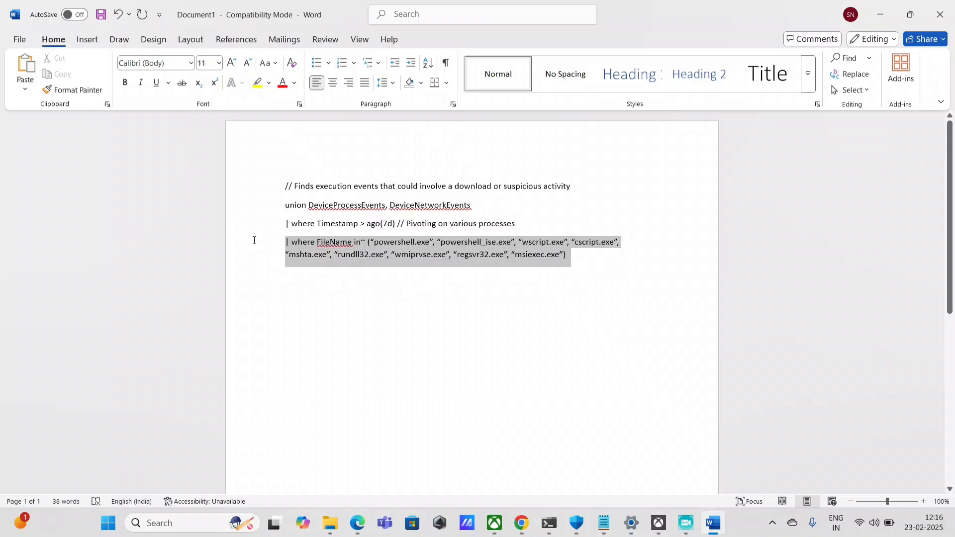
{"action": "left_click", "coordinate": [330, 292]}
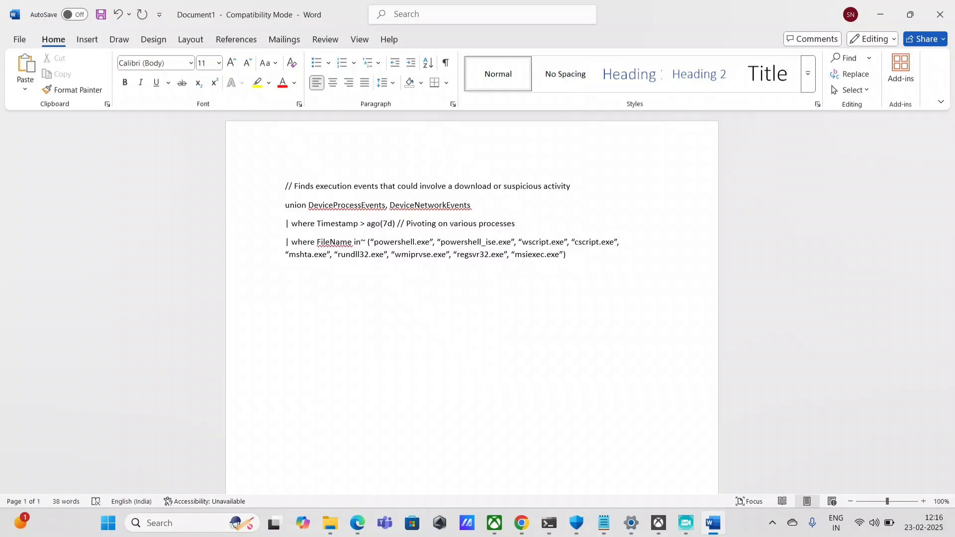
{"action": "type", "text": "//"}
{"action": "key", "text": "BackSpace"}
{"action": "key", "text": "BackSpace"}
{"action": "key", "text": "BackSpace"}
{"action": "type", "text": "// Suspicious command"}
{"action": "key", "text": "Return"}
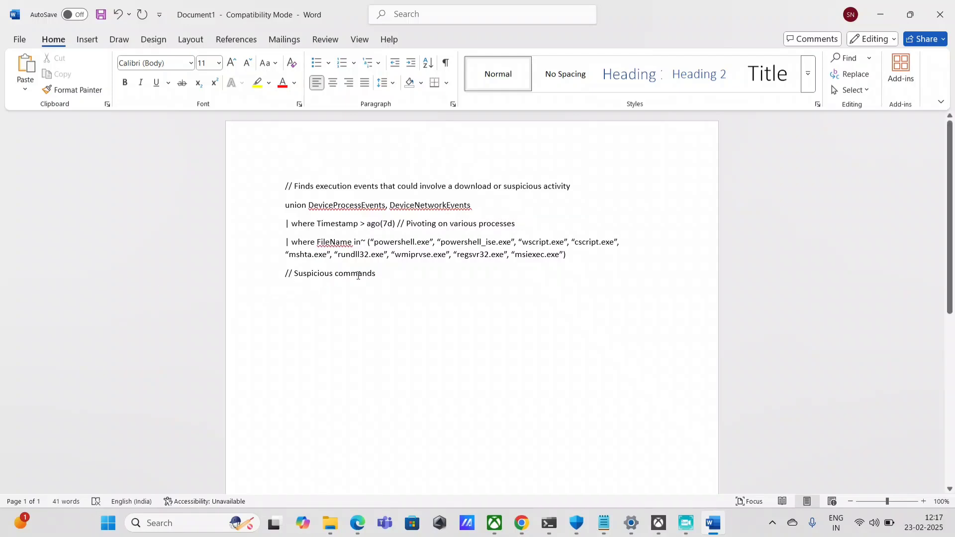
Start a filter line "| where ProcessCommandLine has_any(" below the "// Suspicious commands" comment
{"action": "left_click_drag", "start_coordinate": [390, 279], "coordinate": [286, 273]}
{"action": "left_click", "coordinate": [299, 298]}
{"action": "type", "text": "|"}
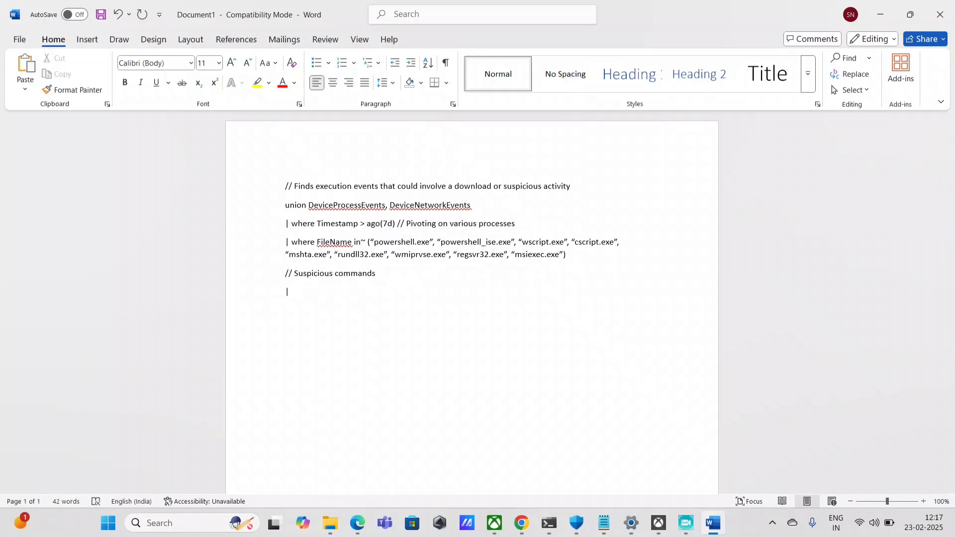
{"action": "type", "text": " where ProcessCommandL"}
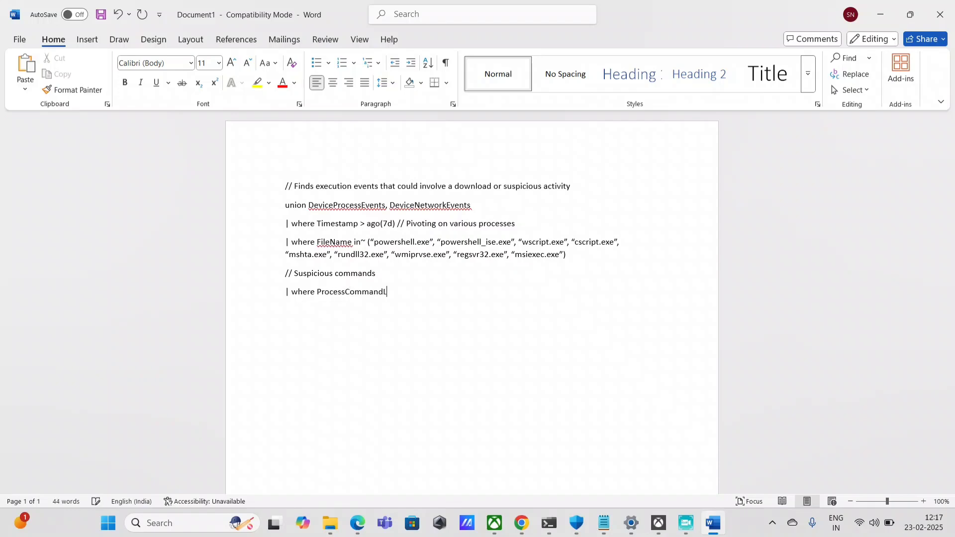
{"action": "type", "text": "ine has_any("}
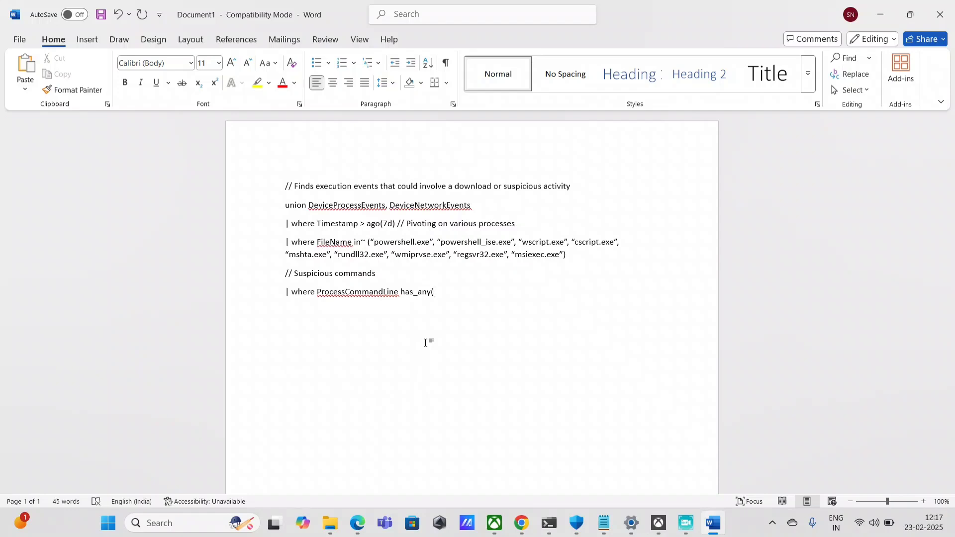
Add "WebClient" and "DownloadFile" as the first quoted values of the has_any list
{"action": "type", "text": "\"Web"}
{"action": "type", "text": "Client"}
{"action": "type", "text": "\", "}
{"action": "type", "text": "Down"}
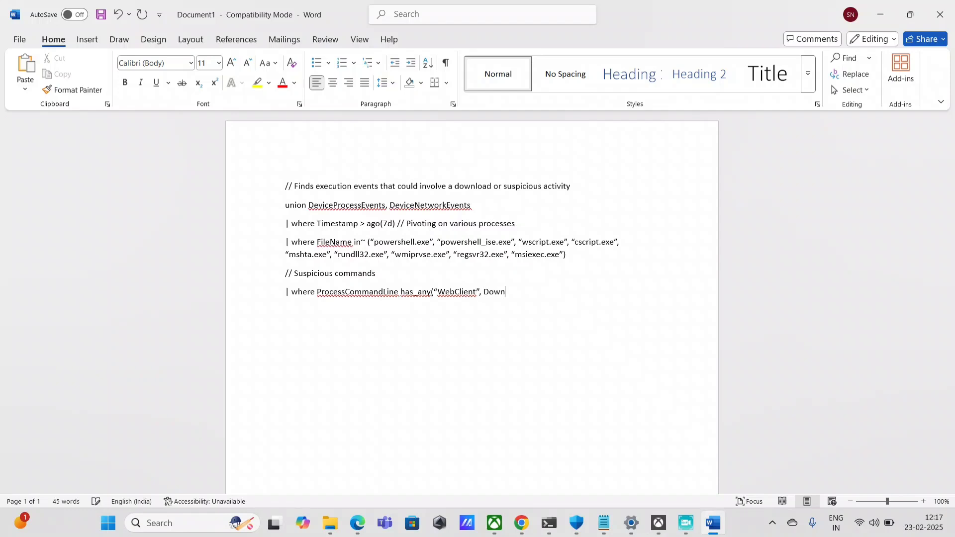
{"action": "type", "text": "loadFile\","}
{"action": "key", "text": "Left"}
{"action": "key", "text": "Left"}
{"action": "key", "text": "Left"}
{"action": "key", "text": "Left"}
{"action": "key", "text": "Left"}
{"action": "key", "text": "Left"}
{"action": "key", "text": "Left"}
{"action": "key", "text": "Left"}
{"action": "key", "text": "Left"}
{"action": "key", "text": "Left"}
{"action": "key", "text": "Left"}
{"action": "type", "text": ","}
{"action": "key", "text": "Right"}
{"action": "type", "text": "\""}
Extend the has_any list with "DownloadData" and "DownloadString"
{"action": "type", "text": " \""}
{"action": "type", "text": "Downloa"}
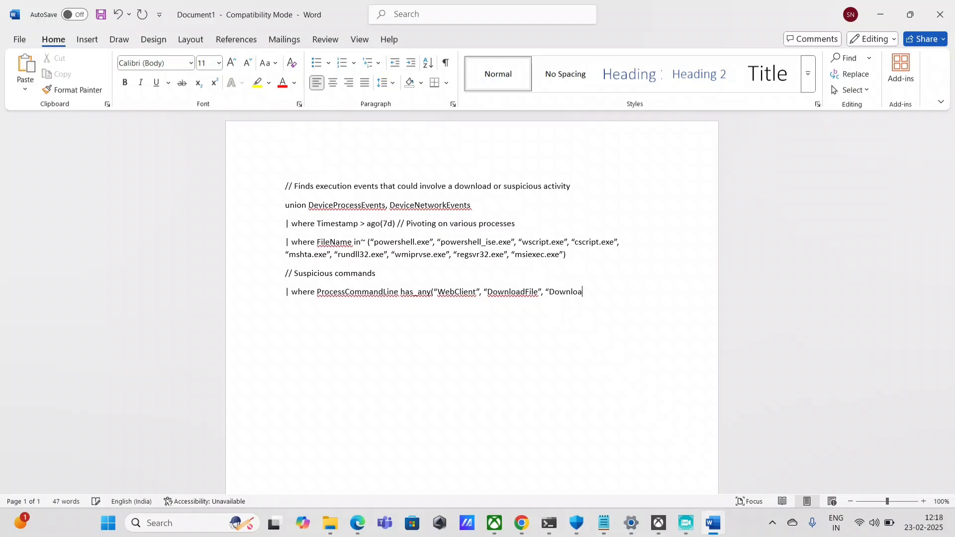
{"action": "type", "text": "dData\""}
{"action": "type", "text": ", \"Downloa"}
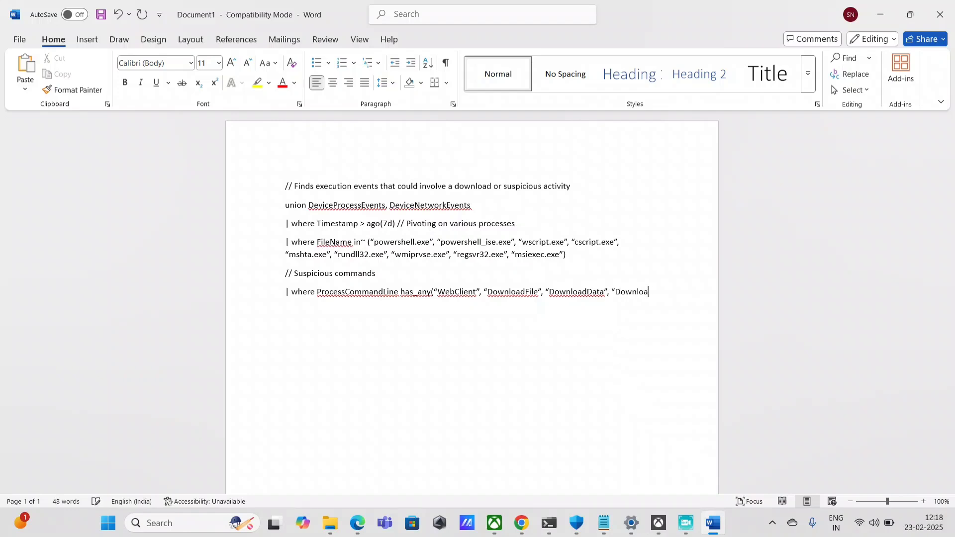
{"action": "type", "text": "d"}
{"action": "type", "text": "String"}
{"action": "type", "text": "\","}
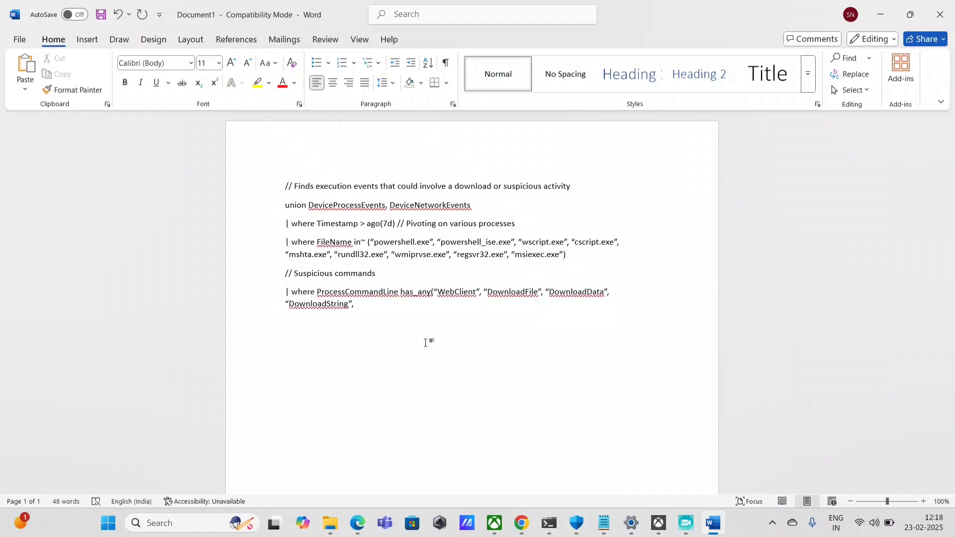
Extend the has_any list with "WebRequest" and "ShellCode"
{"action": "type", "text": " \"Web"}
{"action": "type", "text": "Req"}
{"action": "type", "text": "uest\" "}
{"action": "type", "text": ", "}
{"action": "type", "text": "\"Shell"}
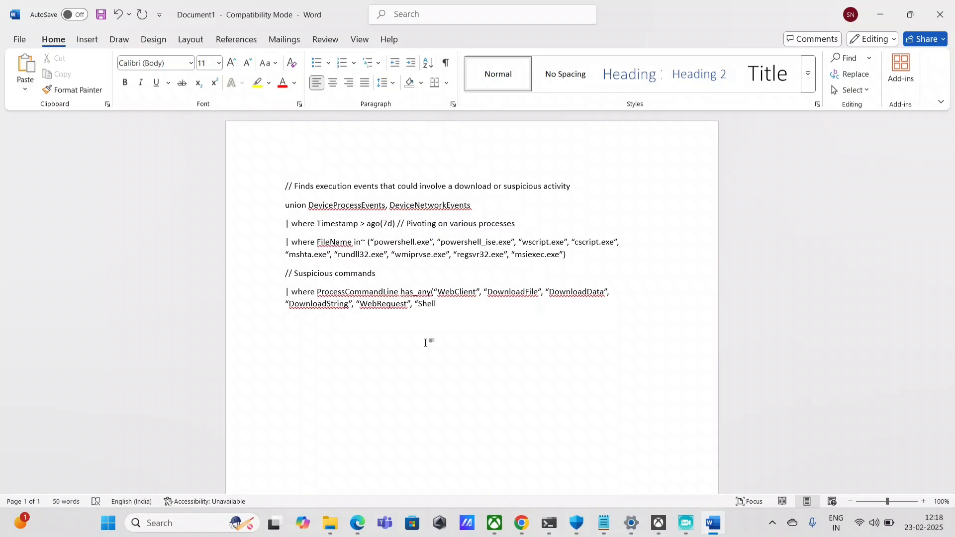
{"action": "type", "text": "Code"}
{"action": "type", "text": "\","}
Extend the has_any list with "http" and "https"
{"action": "type", "text": " \""}
{"action": "type", "text": "http\","}
{"action": "type", "text": " \"hh"}
{"action": "key", "text": "BackSpace"}
{"action": "type", "text": "ttp"}
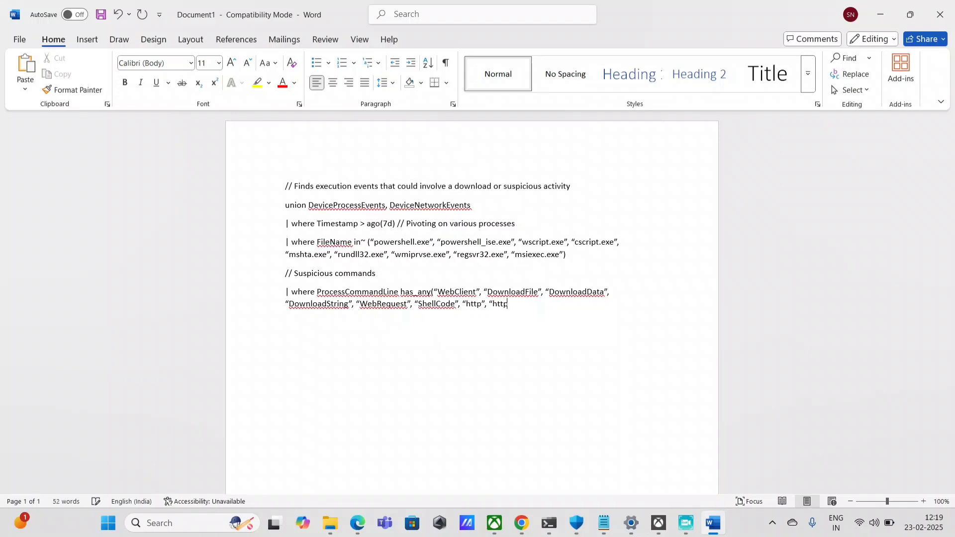
{"action": "type", "text": "s\","}
Extend the has_any list with "Invoke-Expression" and "Invoke-Command"
{"action": "type", "text": " \"Inv"}
{"action": "type", "text": "oke"}
{"action": "type", "text": "-Expressipn"}
{"action": "key", "text": "BackSpace"}
{"action": "key", "text": "BackSpace"}
{"action": "type", "text": "on”"}
{"action": "key", "text": "BackSpace"}
{"action": "type", "text": ","}
{"action": "type", "text": "\""}
{"action": "type", "text": "Invoke"}
{"action": "type", "text": "-Command"}
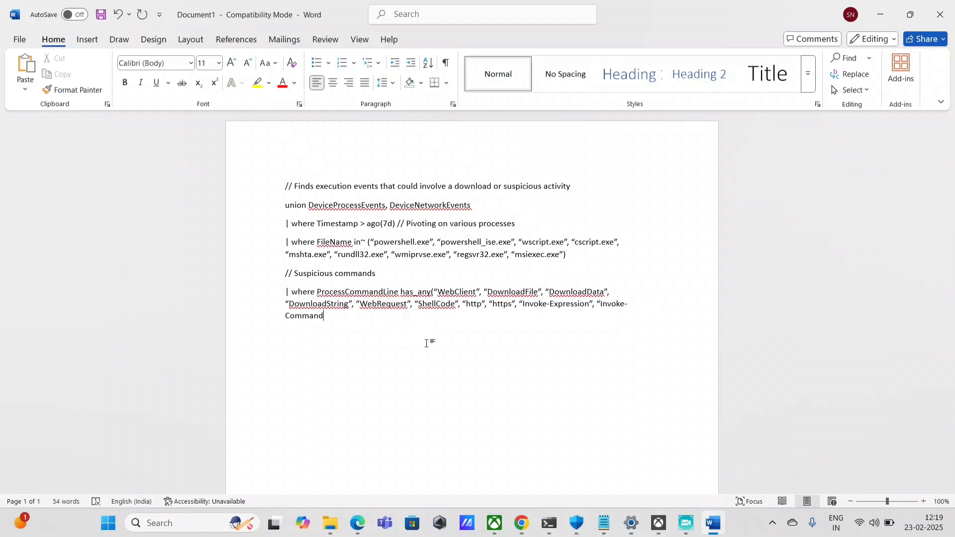
{"action": "type", "text": "\""}
{"action": "left_click", "coordinate": [686, 522]}
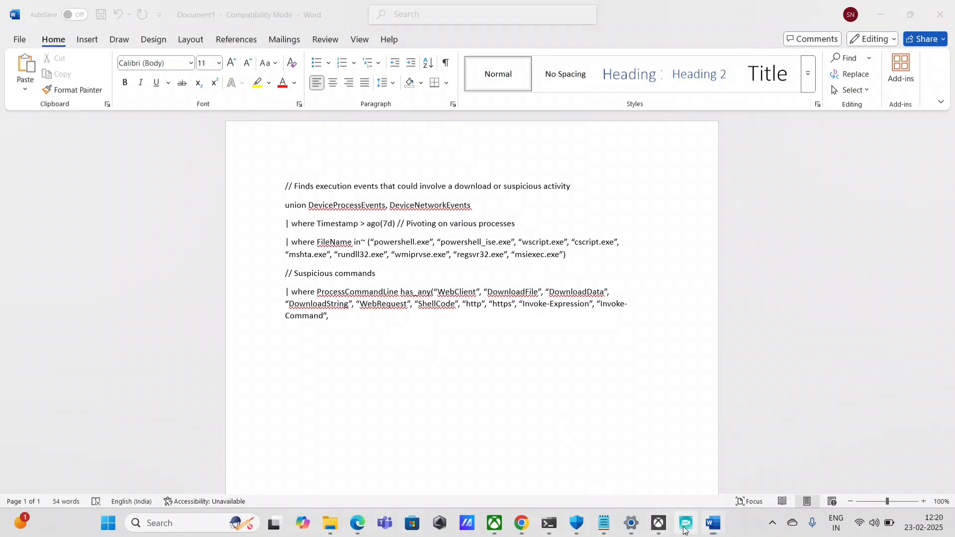
{"action": "left_click", "coordinate": [644, 430]}
Extend the has_any list with "Invoke-Item" and "Invoke-WebRequest"
{"action": "type", "text": "\""}
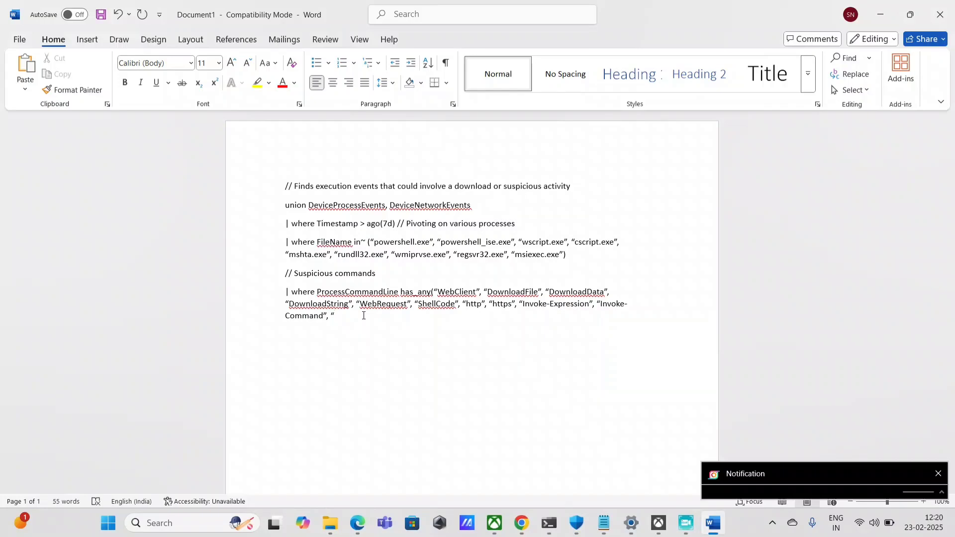
{"action": "type", "text": "Invoke"}
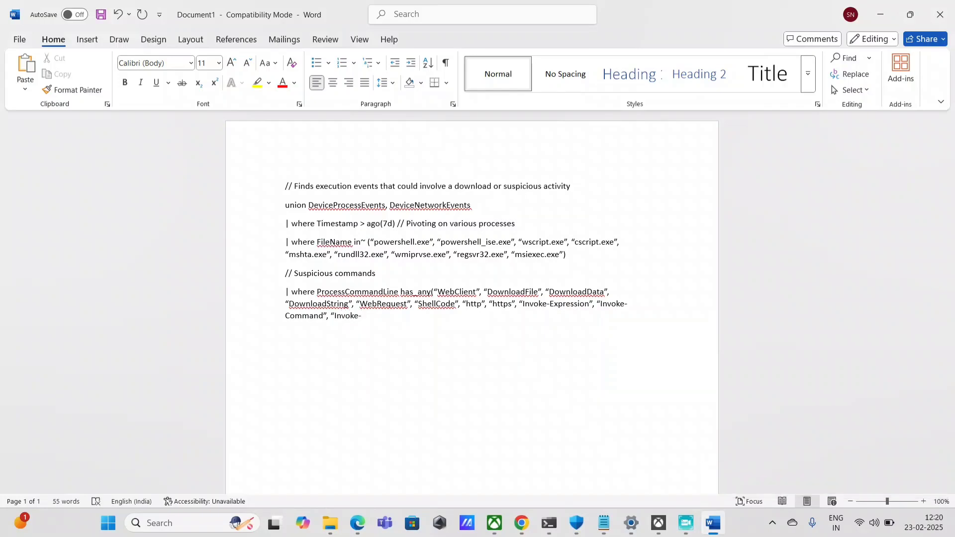
{"action": "type", "text": "-Item\""}
{"action": "type", "text": ", Invoke"}
{"action": "key", "text": "BackSpace"}
{"action": "key", "text": "BackSpace"}
{"action": "key", "text": "BackSpace"}
{"action": "key", "text": "BackSpace"}
{"action": "key", "text": "BackSpace"}
{"action": "key", "text": "BackSpace"}
{"action": "type", "text": "\"Inv"}
{"action": "type", "text": "oke-"}
{"action": "type", "text": "WebRequest"}
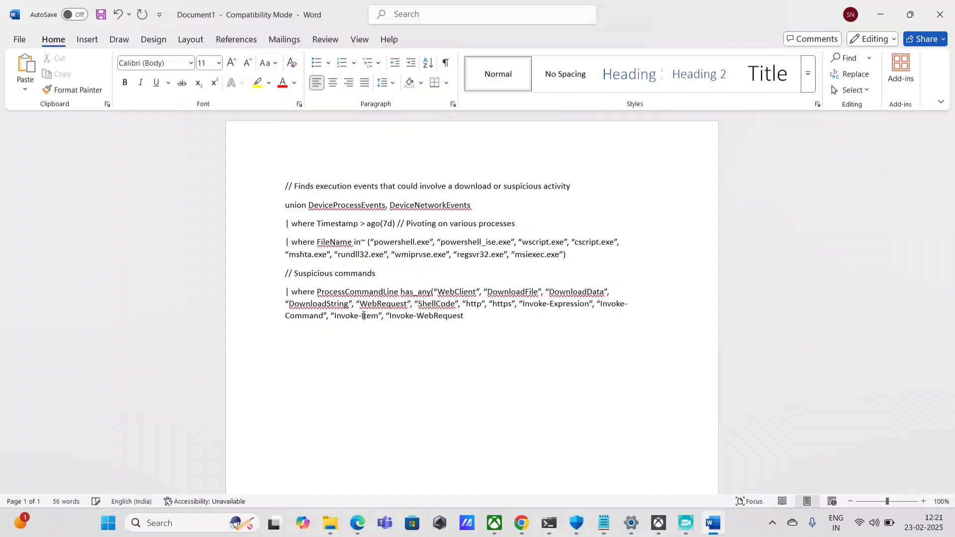
{"action": "type", "text": "\","}
Extend the has_any list with "Invoke-RestMethod", "IXE" and "New-Object"
{"action": "type", "text": " \"Invoke"}
{"action": "type", "text": "-"}
{"action": "type", "text": "RestM"}
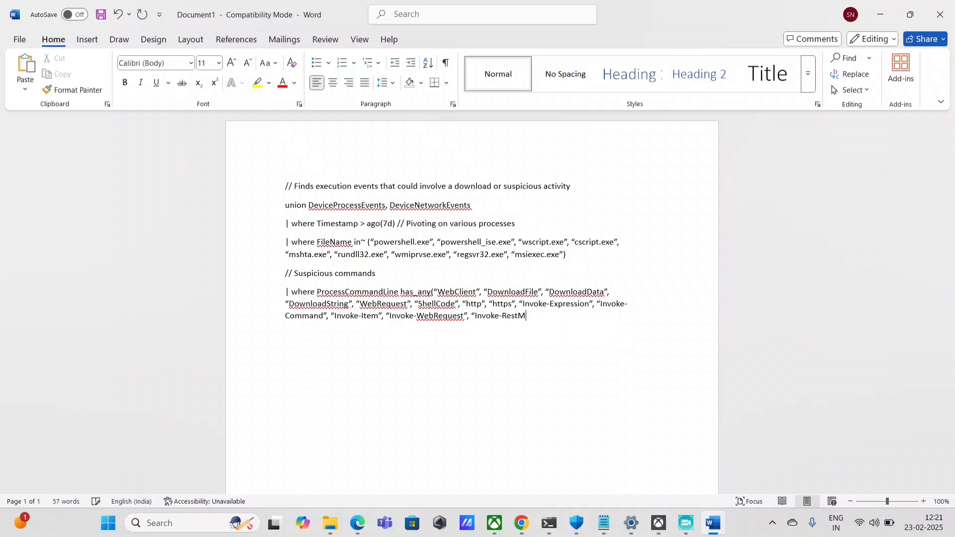
{"action": "type", "text": "tehto"}
{"action": "key", "text": "BackSpace"}
{"action": "type", "text": "ho"}
{"action": "key", "text": "BackSpace"}
{"action": "key", "text": "BackSpace"}
{"action": "key", "text": "BackSpace"}
{"action": "key", "text": "BackSpace"}
{"action": "type", "text": "thod”, “IXE”, “New-Obj"}
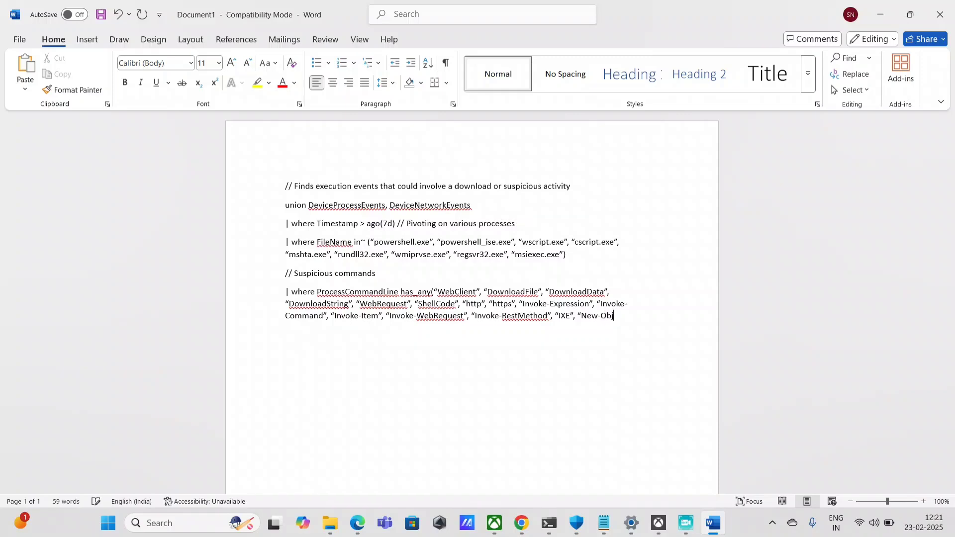
{"action": "type", "text": "ect”,"}
{"action": "key", "text": "Return"}
{"action": "key", "text": "Tab"}
{"action": "key", "text": "BackSpace"}
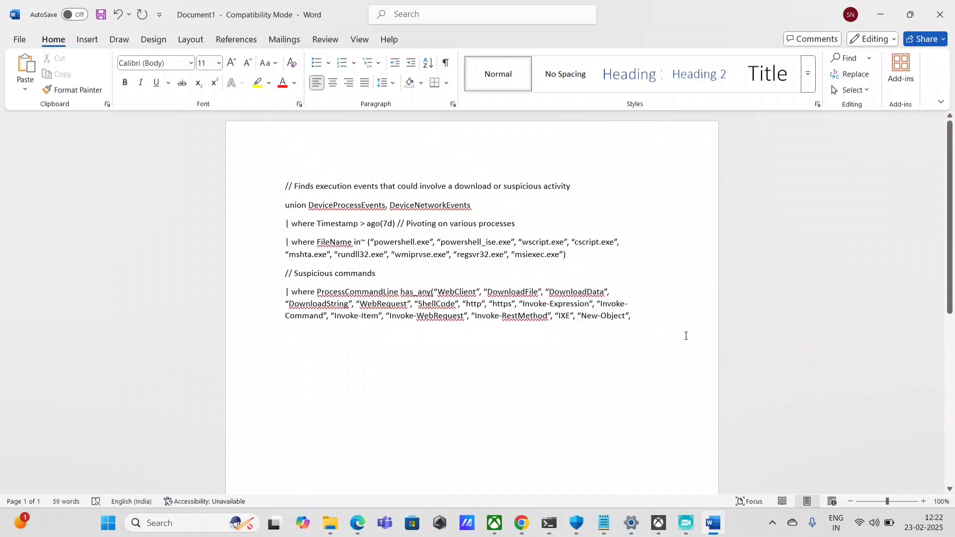
Review the query's union, Timestamp and FileName lines and the list of suspicious commands
{"action": "left_click", "coordinate": [686, 523]}
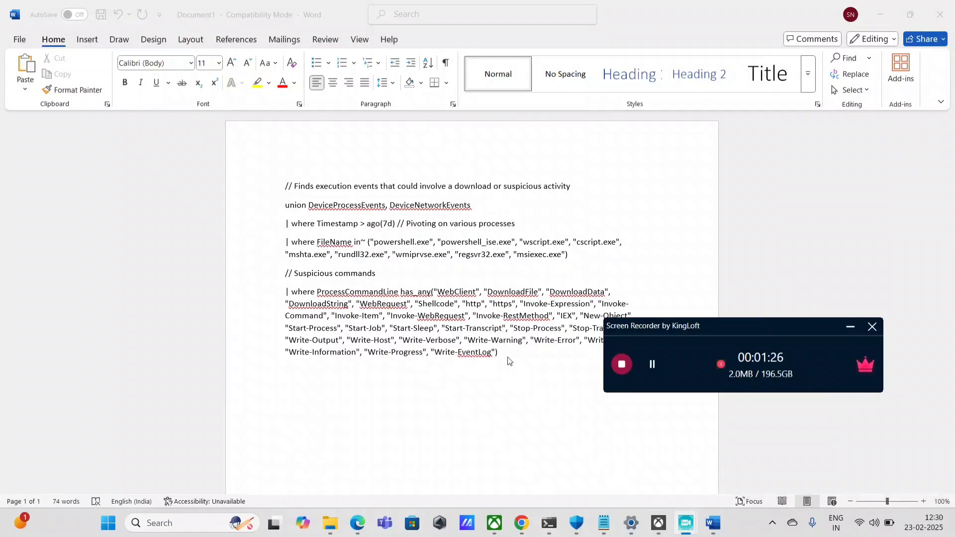
{"action": "left_click", "coordinate": [485, 350]}
{"action": "left_click_drag", "start_coordinate": [445, 329], "coordinate": [502, 329]}
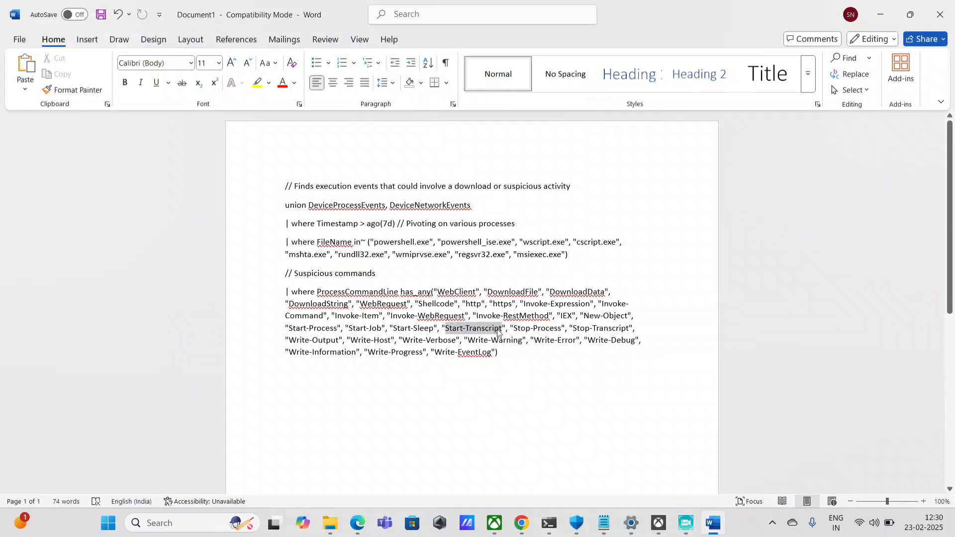
{"action": "left_click", "coordinate": [299, 385]}
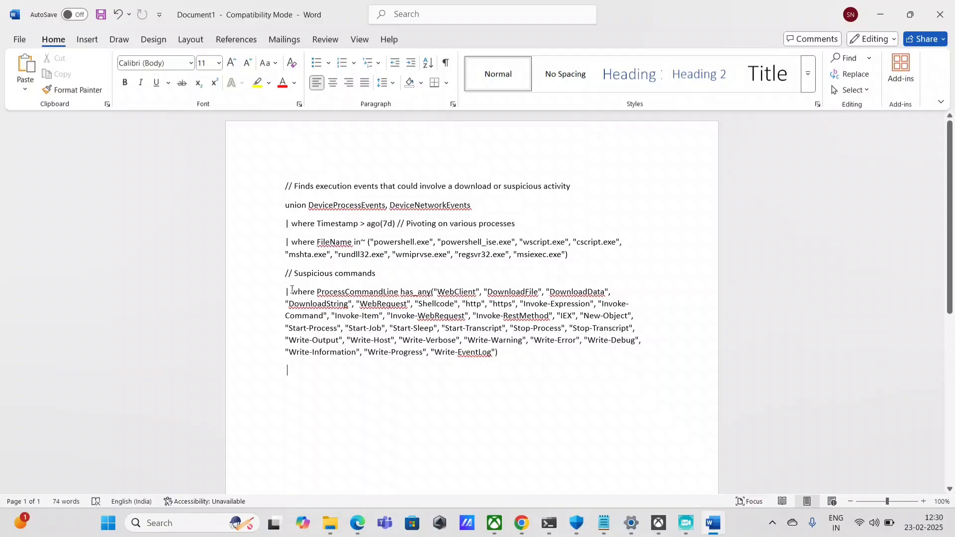
{"action": "left_click_drag", "start_coordinate": [414, 308], "coordinate": [498, 356]}
{"action": "left_click", "coordinate": [303, 382]}
{"action": "left_click_drag", "start_coordinate": [285, 206], "coordinate": [572, 259]}
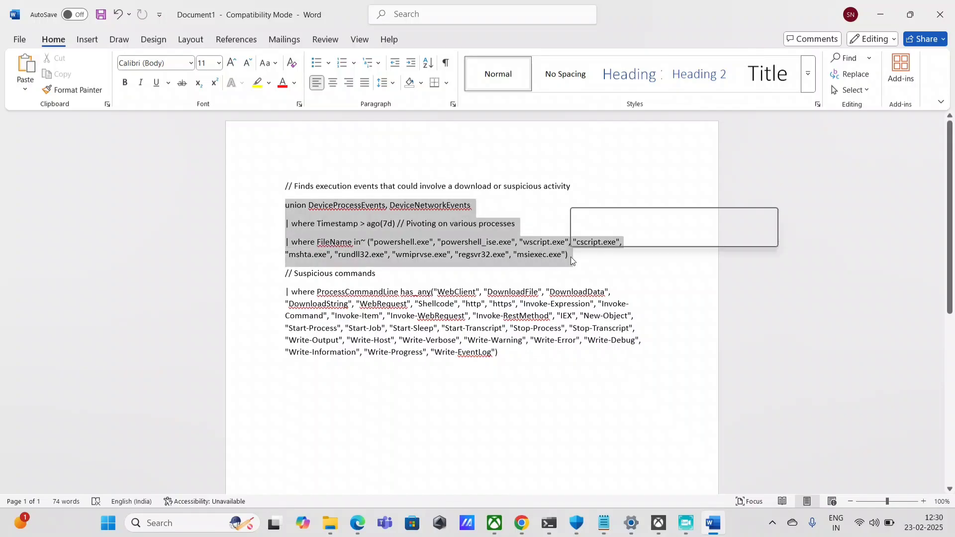
{"action": "left_click", "coordinate": [416, 258]}
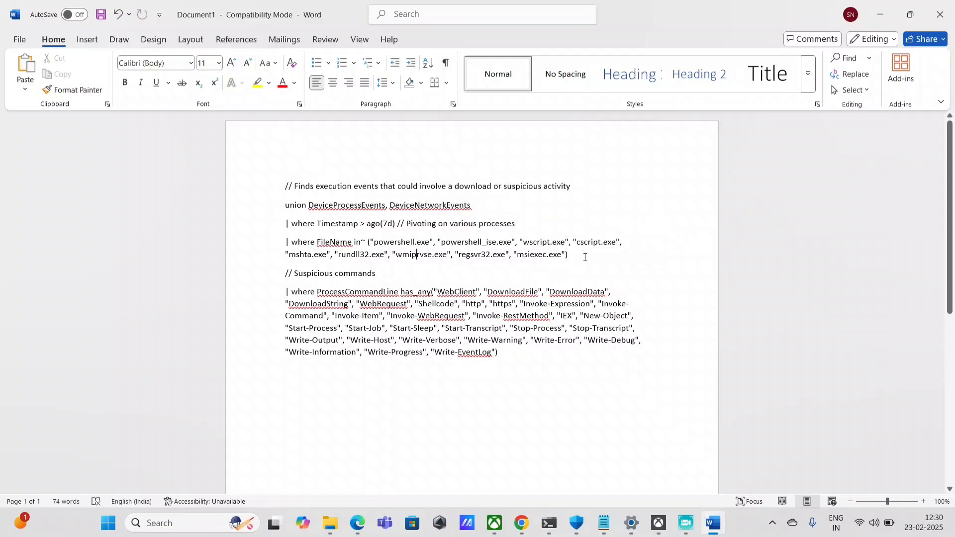
{"action": "left_click_drag", "start_coordinate": [577, 258], "coordinate": [282, 213]}
{"action": "left_click_drag", "start_coordinate": [572, 258], "coordinate": [273, 219]}
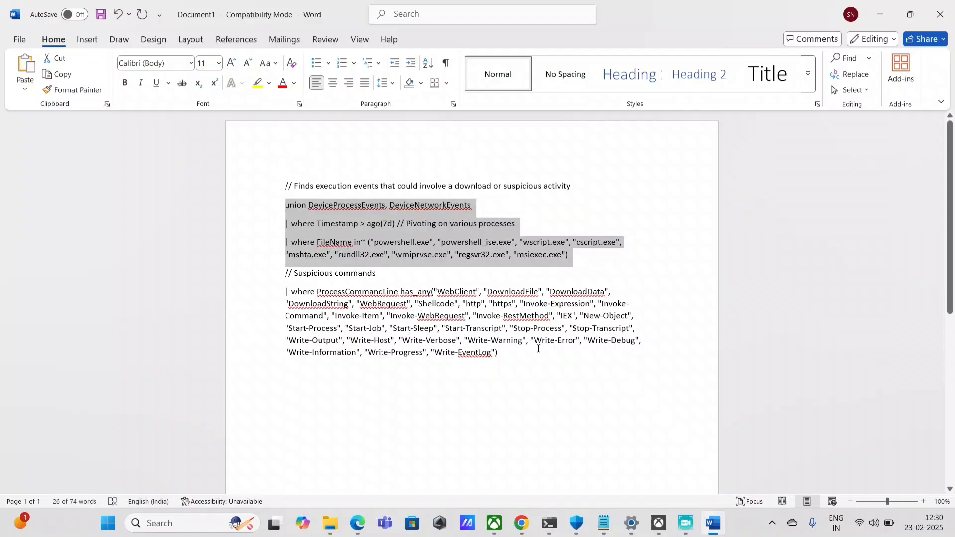
{"action": "left_click_drag", "start_coordinate": [529, 353], "coordinate": [288, 275]}
{"action": "left_click", "coordinate": [295, 394]}
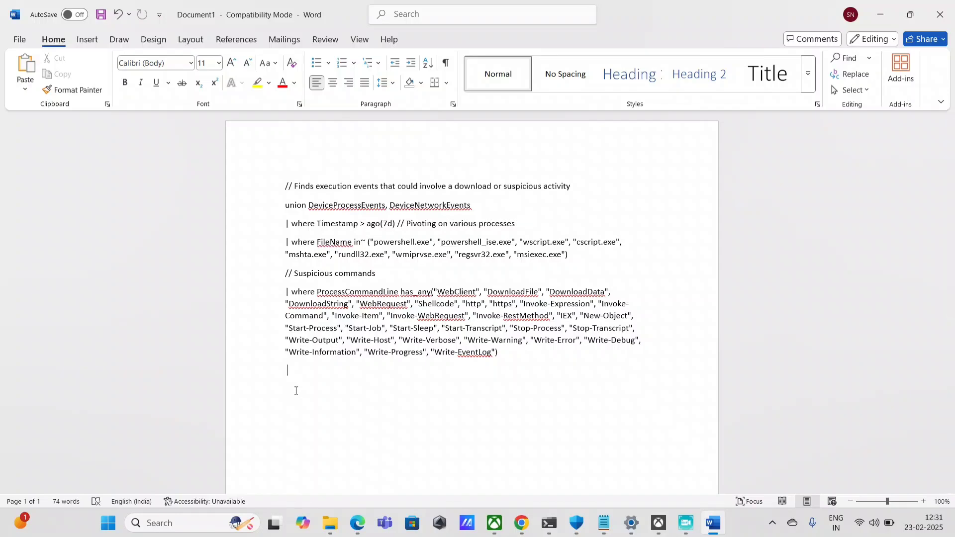
{"action": "type", "text": "|"}
{"action": "type", "text": "n"}
{"action": "key", "text": "BackSpace"}
{"action": "type", "text": "project"}
{"action": "key", "text": "BackSpace"}
{"action": "key", "text": "BackSpace"}
{"action": "key", "text": "BackSpace"}
{"action": "key", "text": "BackSpace"}
{"action": "key", "text": "BackSpace"}
{"action": "key", "text": "BackSpace"}
{"action": "key", "text": "BackSpace"}
{"action": "key", "text": "BackSpace"}
{"action": "key", "text": "BackSpace"}
{"action": "key", "text": "BackSpace"}
{"action": "type", "text": "//"}
{"action": "key", "text": "BackSpace"}
{"action": "key", "text": "BackSpace"}
Add the comment line "// Display relevant information including required columns" below the ProcessCommandLine filter
{"action": "type", "text": "// Display releve"}
{"action": "type", "text": "nt informatio"}
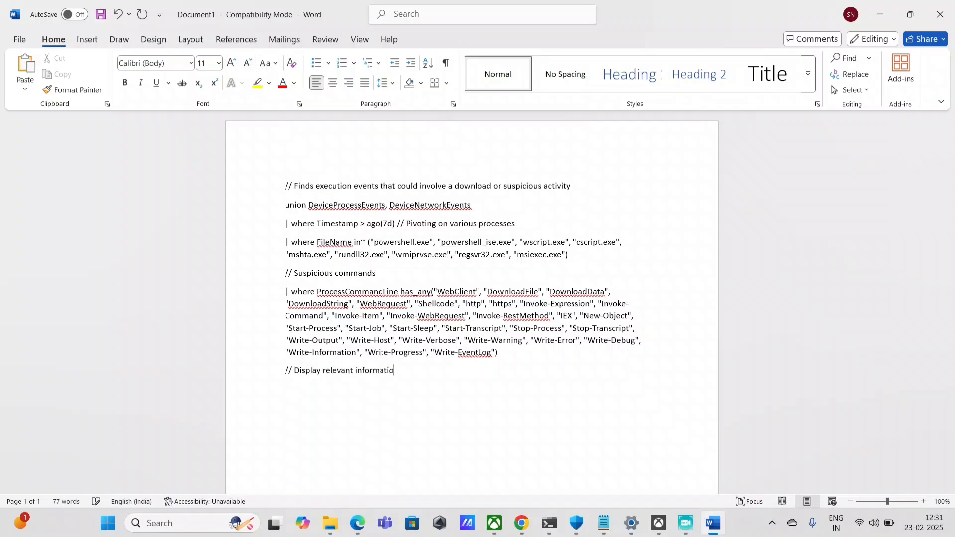
{"action": "type", "text": "n including required colum"}
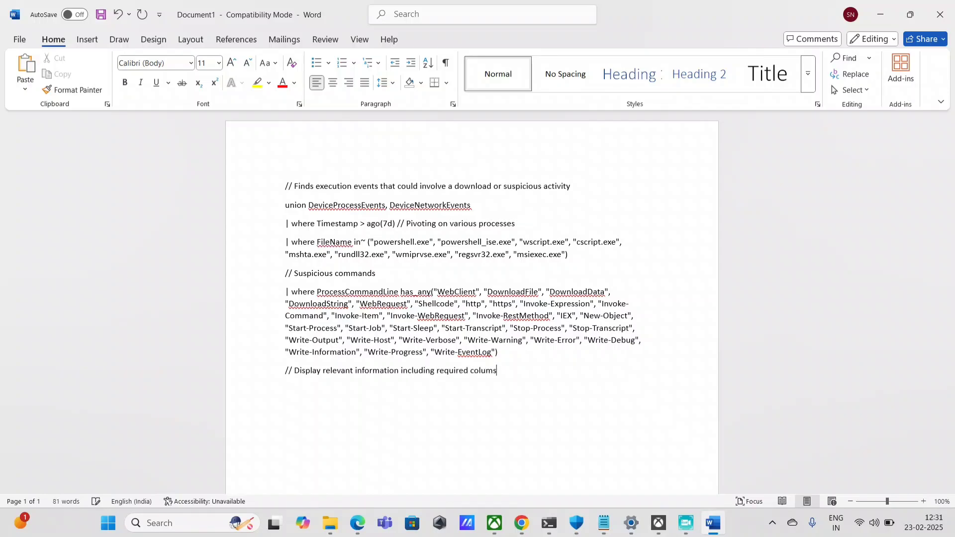
{"action": "type", "text": "ns"}
Open Excel and create a blank workbook
{"action": "key", "text": "super"}
{"action": "type", "text": "excel"}
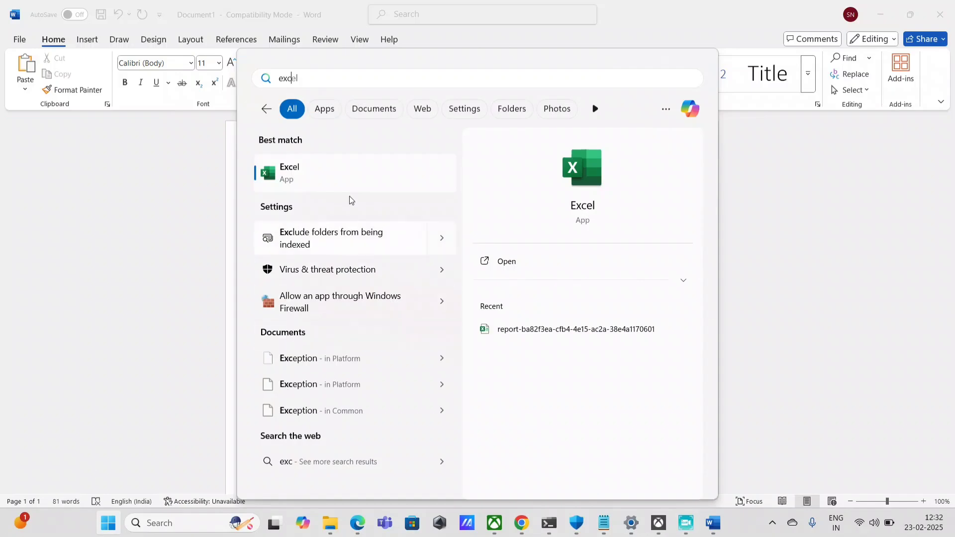
{"action": "left_click", "coordinate": [329, 165]}
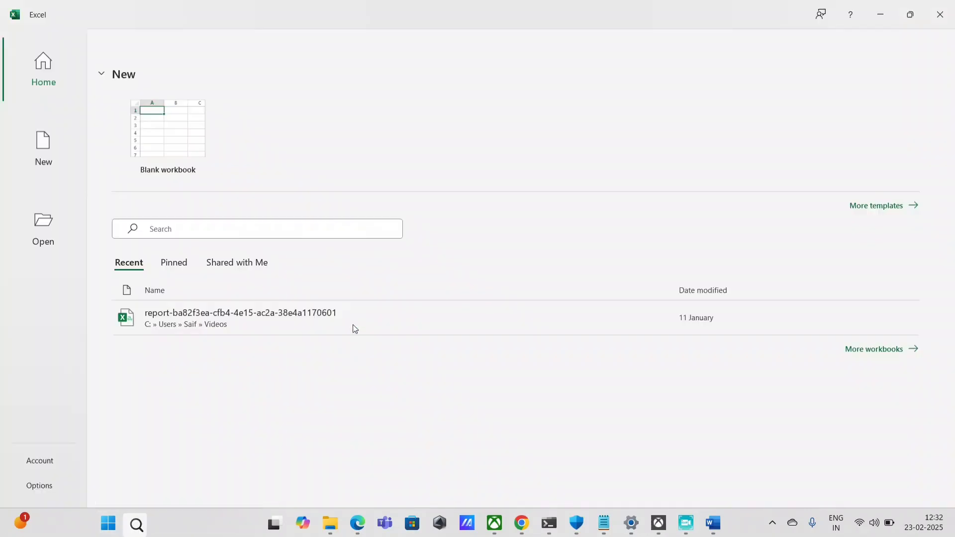
{"action": "left_click", "coordinate": [201, 159]}
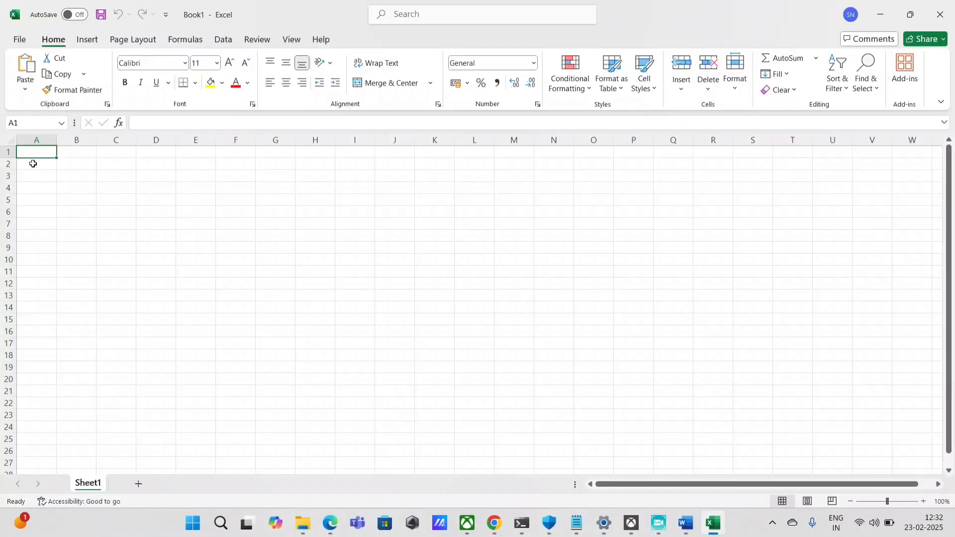
Apply all borders to the cell range A1:D9
{"action": "left_click_drag", "start_coordinate": [58, 139], "coordinate": [147, 249]}
{"action": "right_click", "coordinate": [134, 211]}
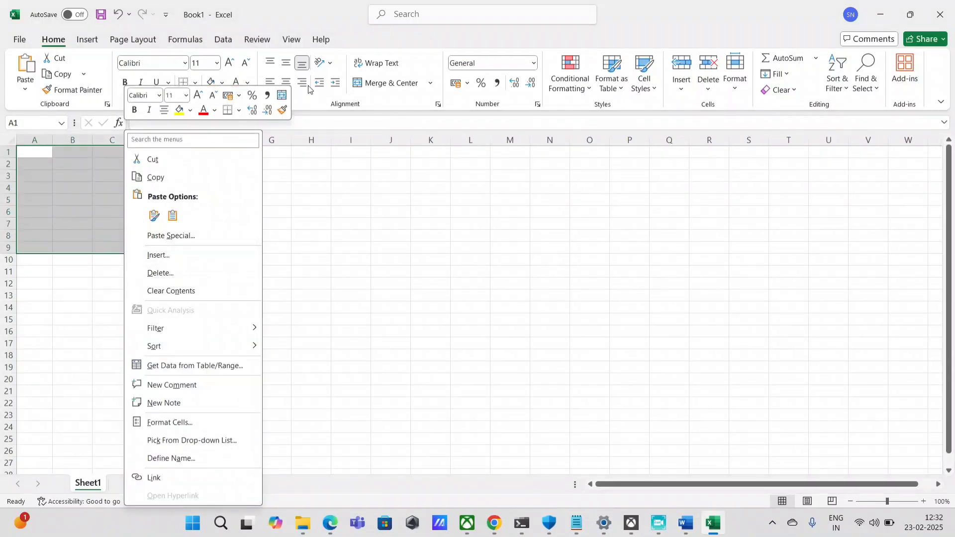
{"action": "left_click", "coordinate": [239, 110]}
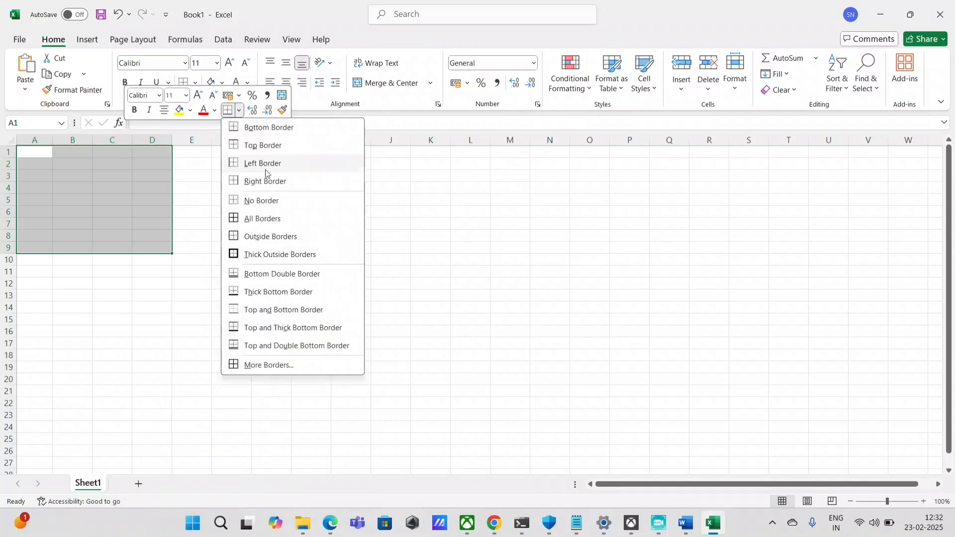
{"action": "left_click", "coordinate": [271, 219]}
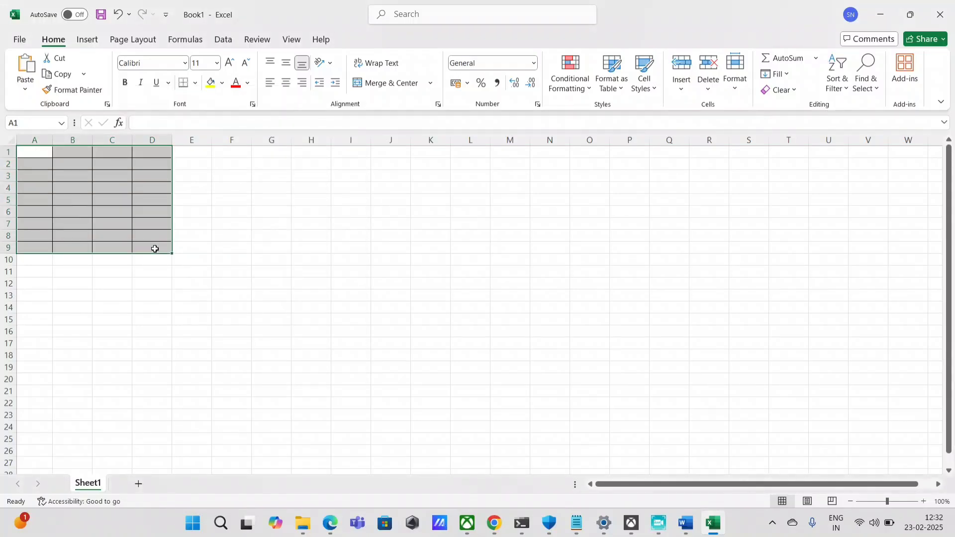
Enter the headers "Name" in cell A1 and "Employee id" in cell B1
{"action": "double_click", "coordinate": [38, 152]}
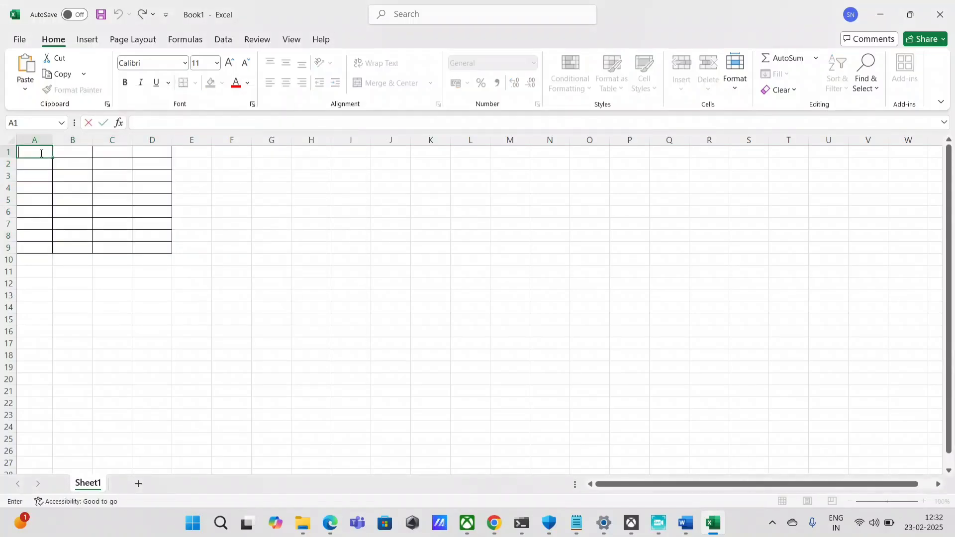
{"action": "type", "text": "Name"}
{"action": "key", "text": "Tab"}
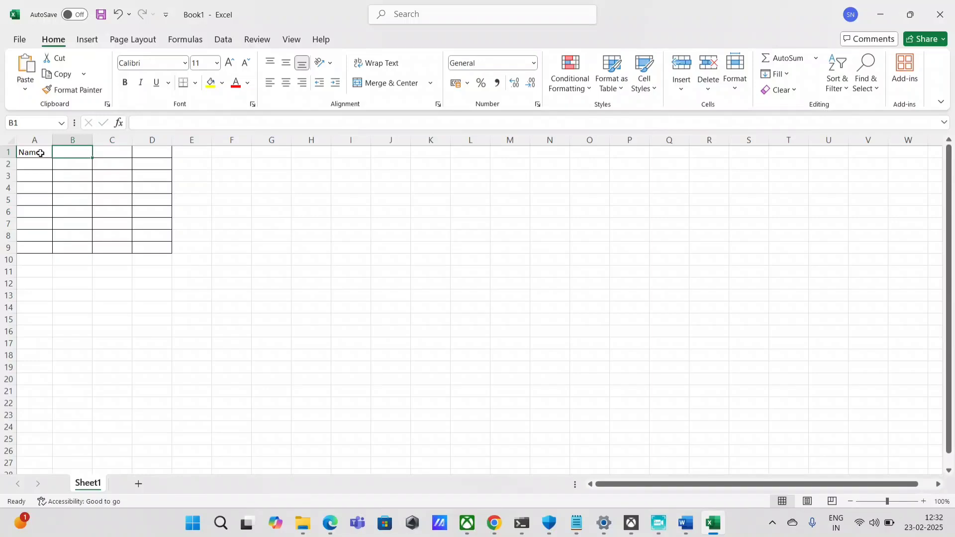
{"action": "type", "text": "Job tile"}
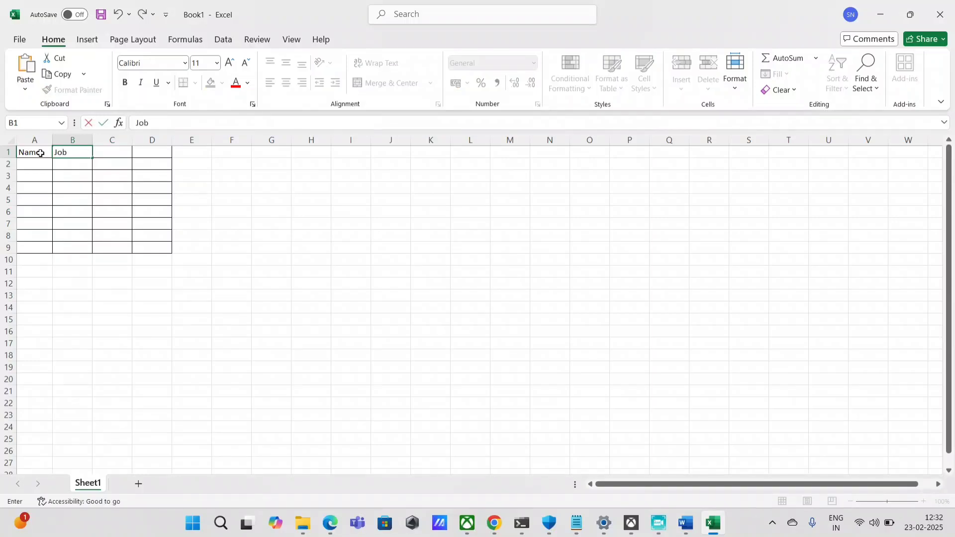
{"action": "key", "text": "BackSpace"}
{"action": "key", "text": "BackSpace"}
{"action": "key", "text": "BackSpace"}
{"action": "key", "text": "BackSpace"}
{"action": "key", "text": "BackSpace"}
{"action": "key", "text": "BackSpace"}
{"action": "key", "text": "BackSpace"}
{"action": "key", "text": "BackSpace"}
{"action": "type", "text": "Employee id"}
Enter the headers "Job Title" in cell C1 and "DOJ" in cell D1
{"action": "key", "text": "Tab"}
{"action": "type", "text": "Job Title"}
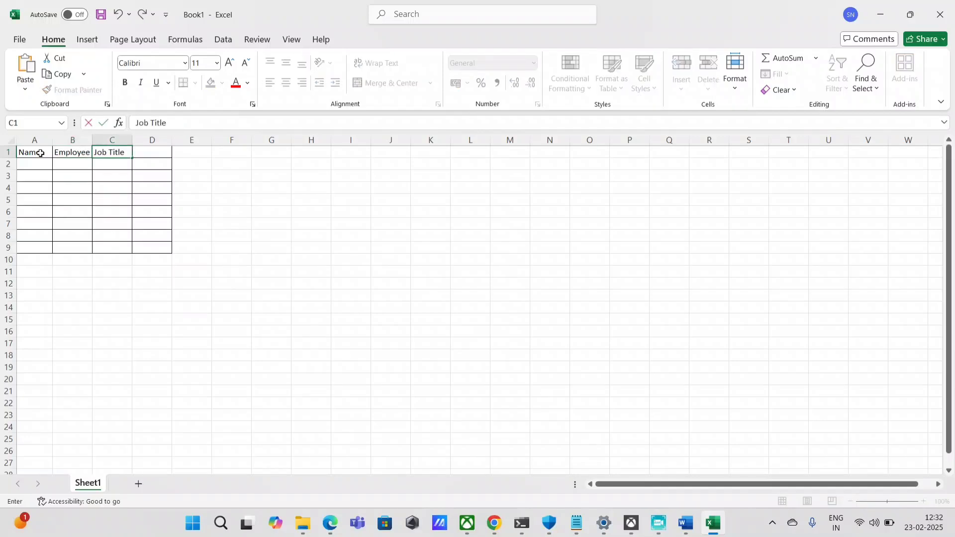
{"action": "key", "text": "Tab"}
{"action": "type", "text": "DOJ"}
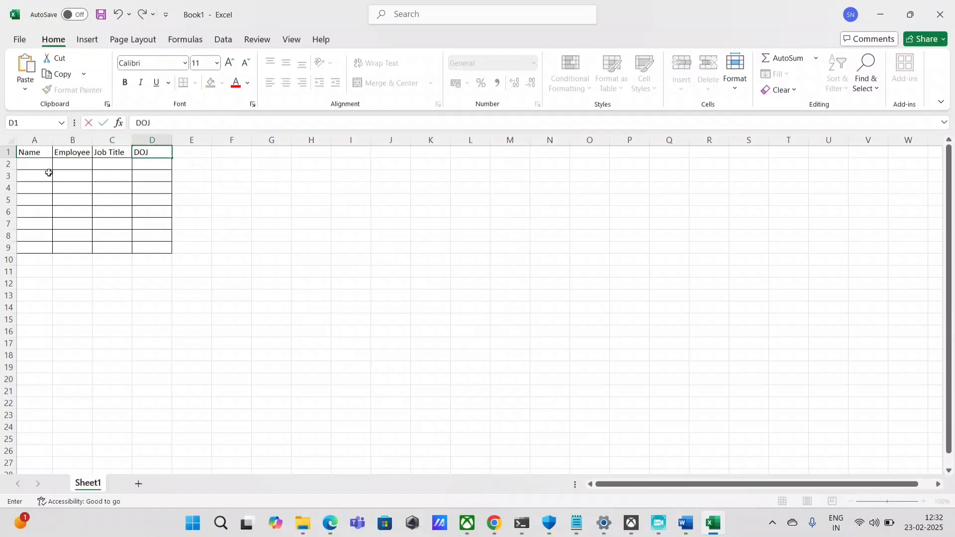
{"action": "key", "text": "Return"}
Fill cells A2:A5 of the Name column with four employee first names
{"action": "type", "text": "Peter"}
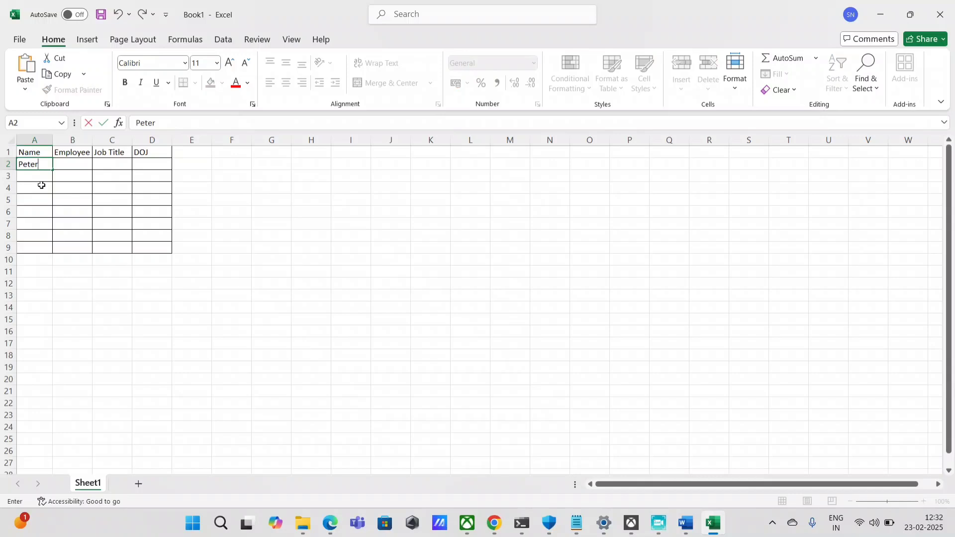
{"action": "left_click", "coordinate": [42, 185]}
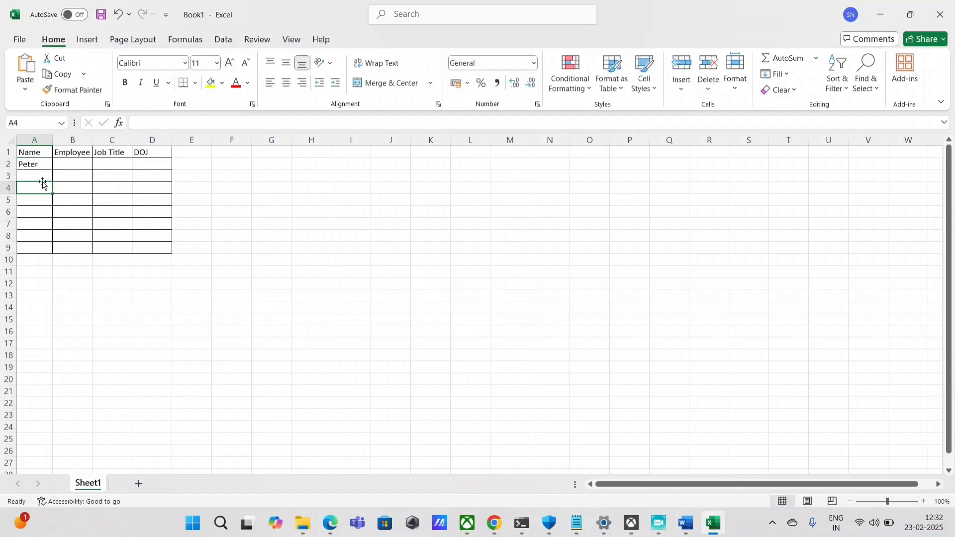
{"action": "left_click", "coordinate": [39, 168]}
{"action": "double_click", "coordinate": [37, 177]}
{"action": "type", "text": "m"}
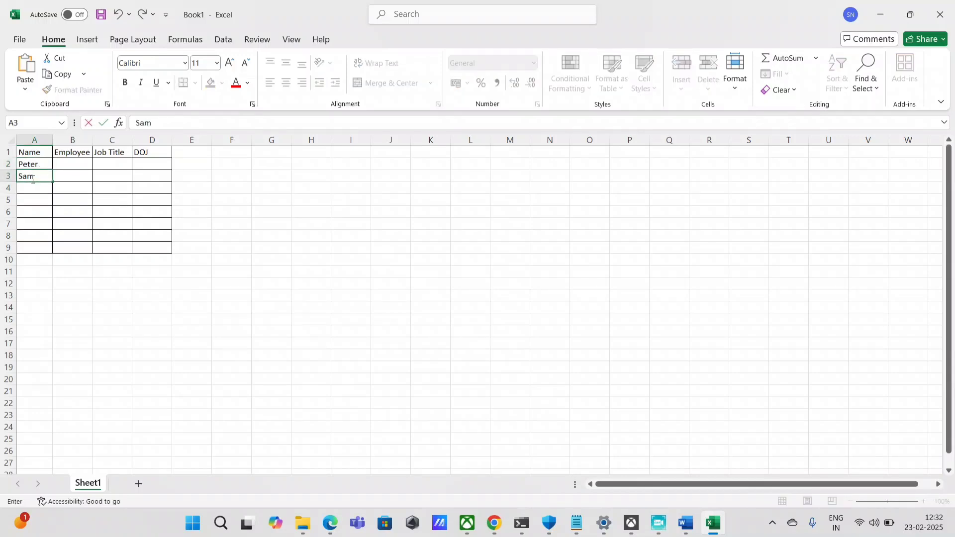
{"action": "key", "text": "Return"}
{"action": "type", "text": "Mike"}
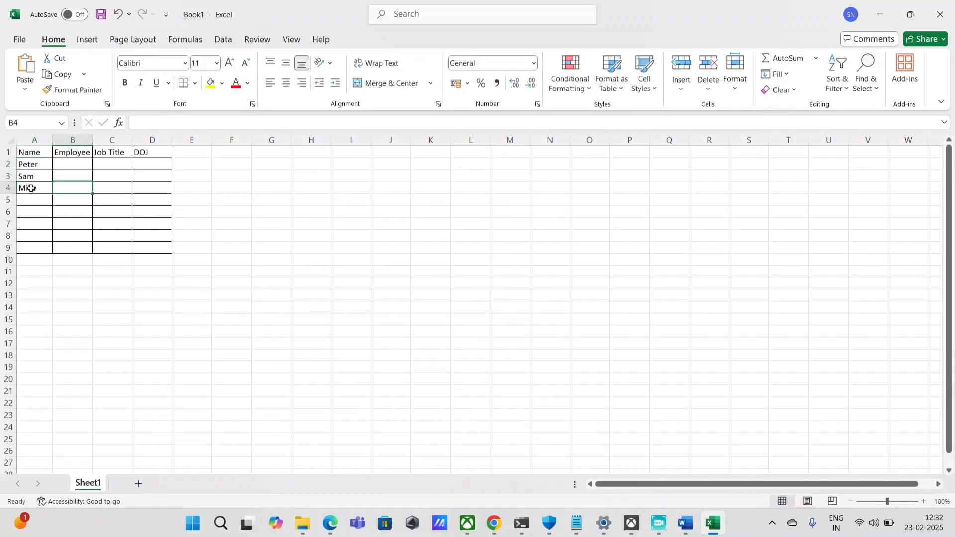
{"action": "key", "text": "Return"}
{"action": "type", "text": "Chalre"}
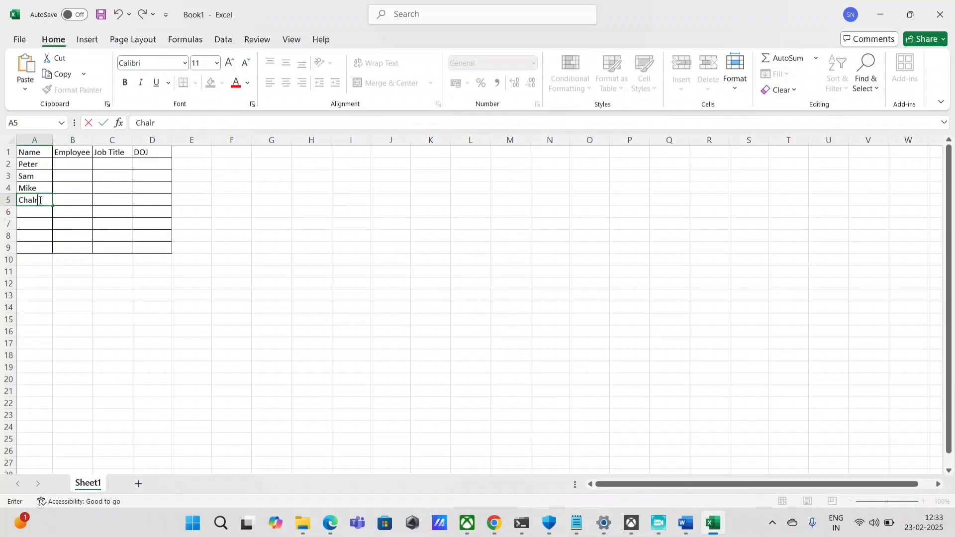
{"action": "key", "text": "BackSpace"}
{"action": "key", "text": "BackSpace"}
{"action": "type", "text": "rle"}
Enter an employee's full name in cell A6 and widen column A to fit it
{"action": "left_click", "coordinate": [32, 215]}
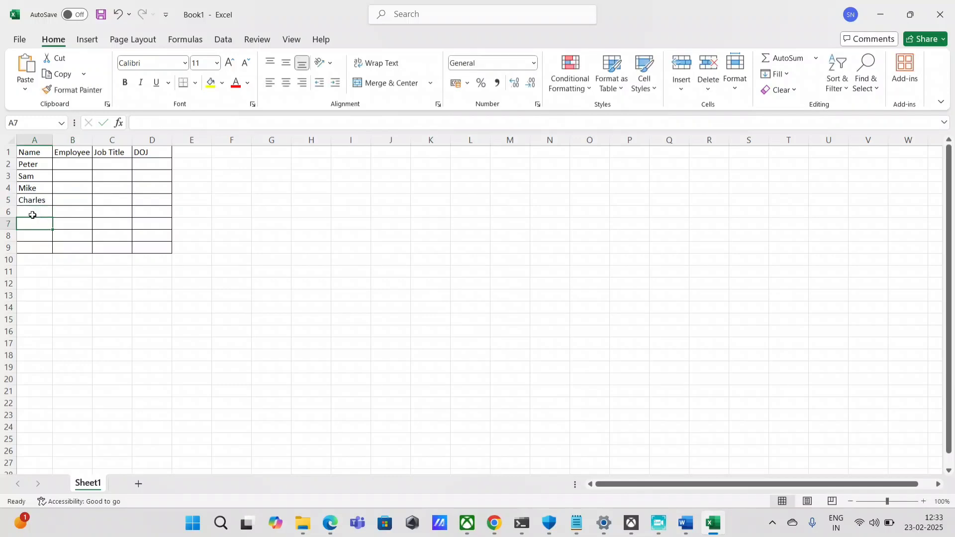
{"action": "type", "text": "Zi"}
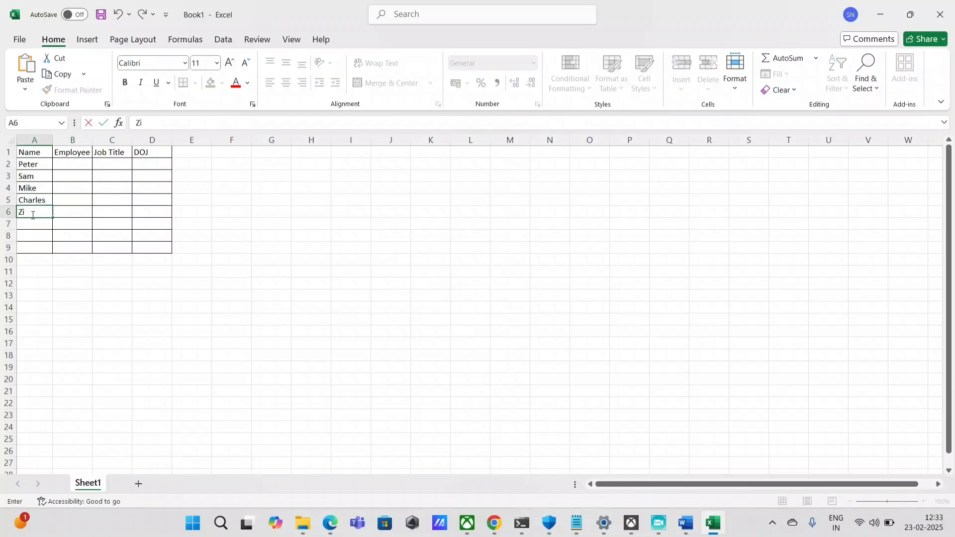
{"action": "type", "text": "mbabar Azam"}
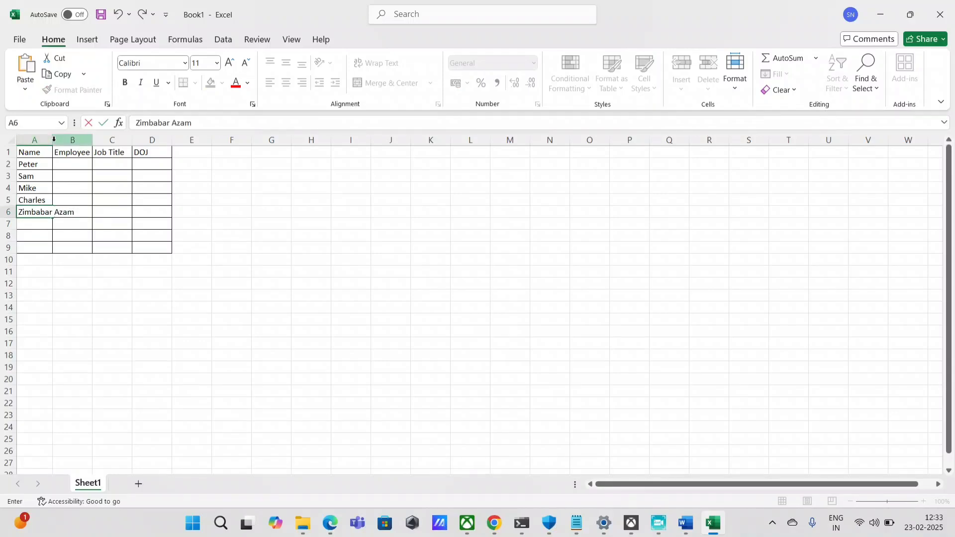
{"action": "left_click", "coordinate": [37, 164]}
{"action": "left_click_drag", "start_coordinate": [52, 141], "coordinate": [93, 142]}
{"action": "left_click", "coordinate": [85, 224]}
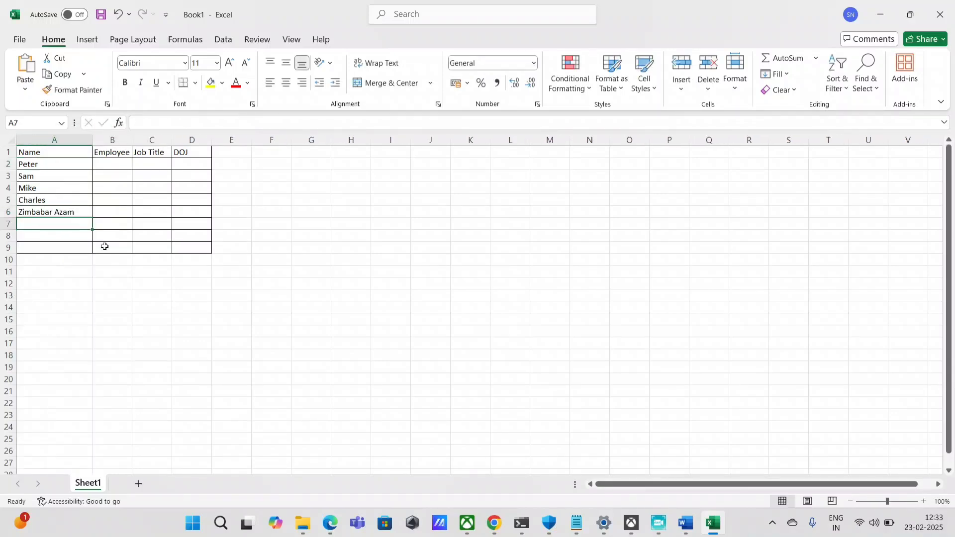
Enter another employee's name in cell A7
{"action": "type", "text": "K"}
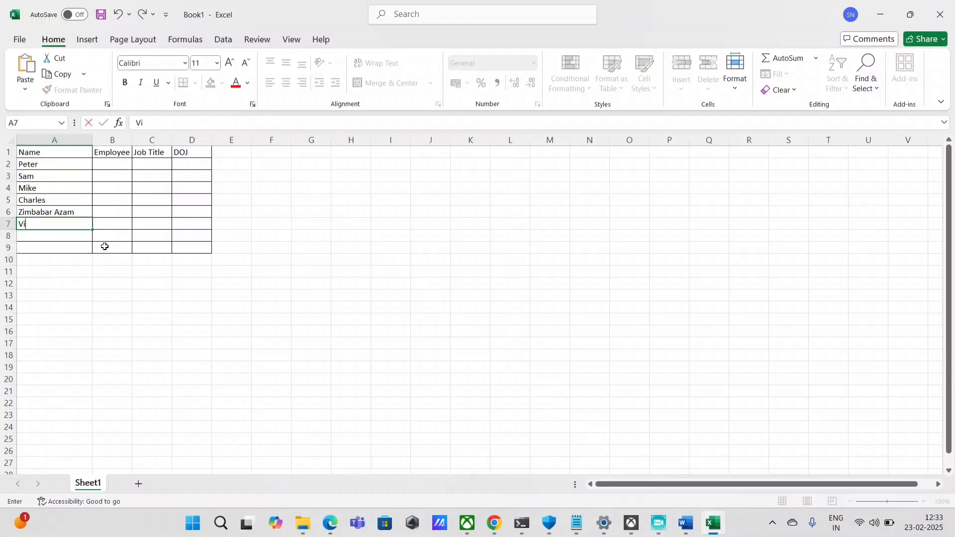
{"action": "type", "text": "ing Jo"}
{"action": "key", "text": "BackSpace"}
{"action": "type", "text": "Kogli"}
{"action": "key", "text": "BackSpace"}
{"action": "key", "text": "BackSpace"}
{"action": "key", "text": "BackSpace"}
{"action": "type", "text": "hl"}
{"action": "left_click", "coordinate": [62, 226]}
{"action": "left_click", "coordinate": [59, 239]}
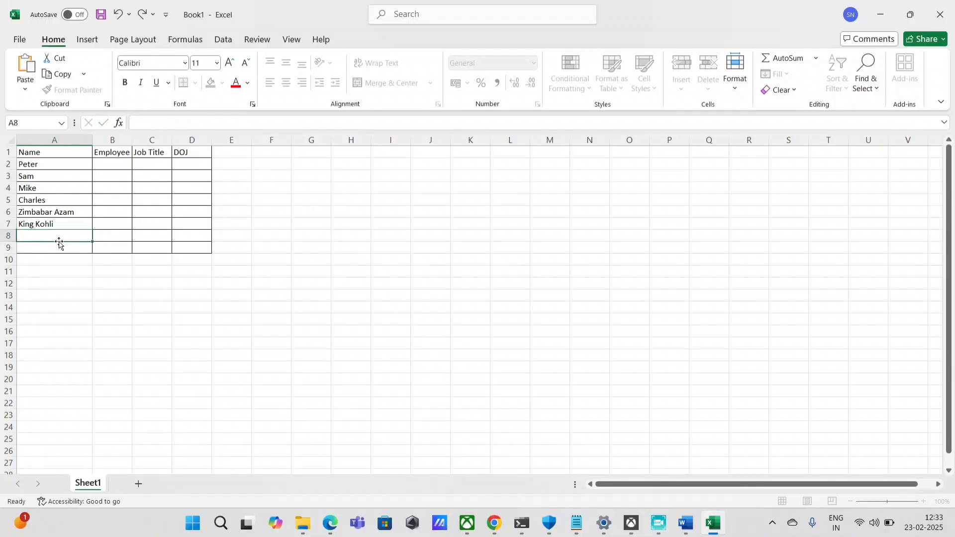
Swap the names in A6 and A7 by copying A7 into A6 and re-entering the former A6 name in A7
{"action": "left_click", "coordinate": [59, 223]}
{"action": "key", "text": "ctrl+c"}
{"action": "left_click", "coordinate": [58, 212]}
{"action": "key", "text": "ctrl+v"}
{"action": "left_click", "coordinate": [64, 224]}
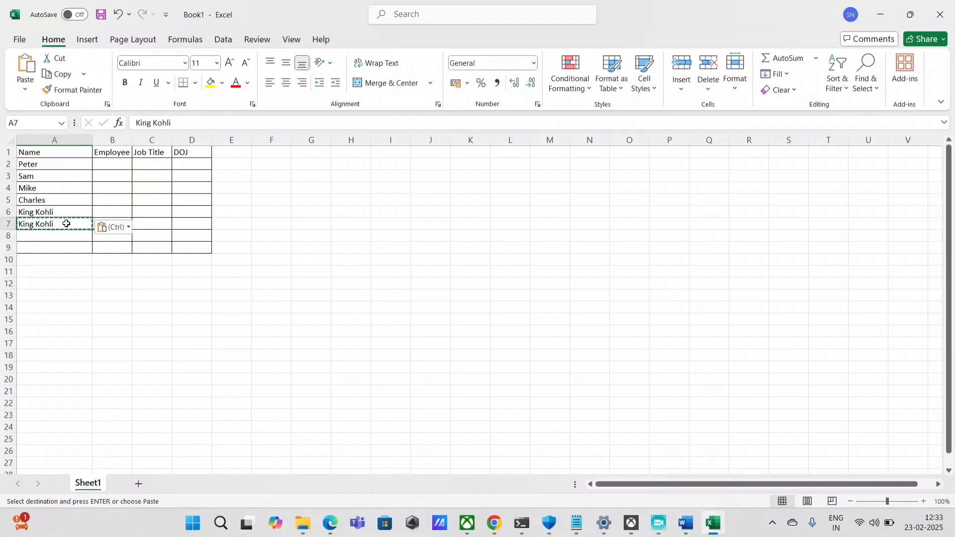
{"action": "type", "text": "Zimbabar Azam"}
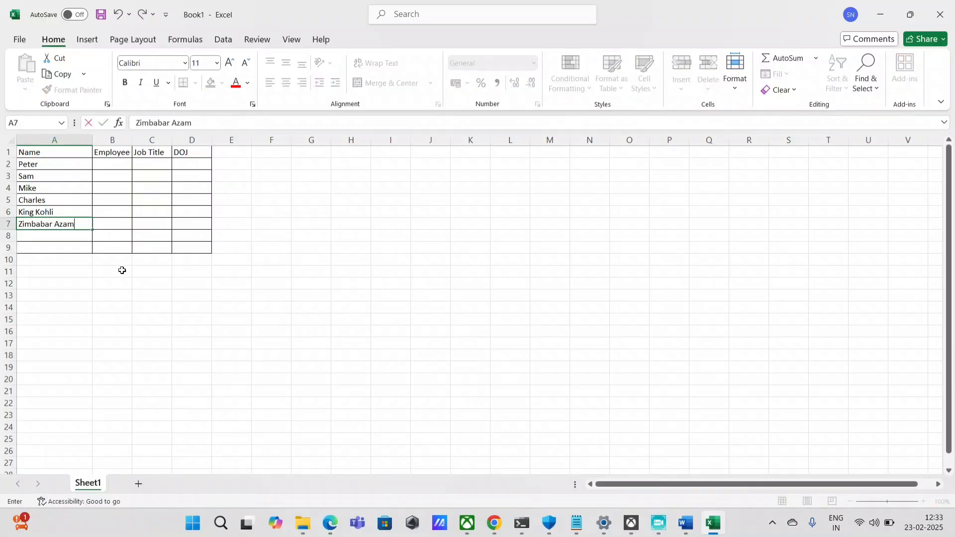
Widen column B to fit its header and enter the employee IDs in cells B2:B4
{"action": "left_click", "coordinate": [113, 162]}
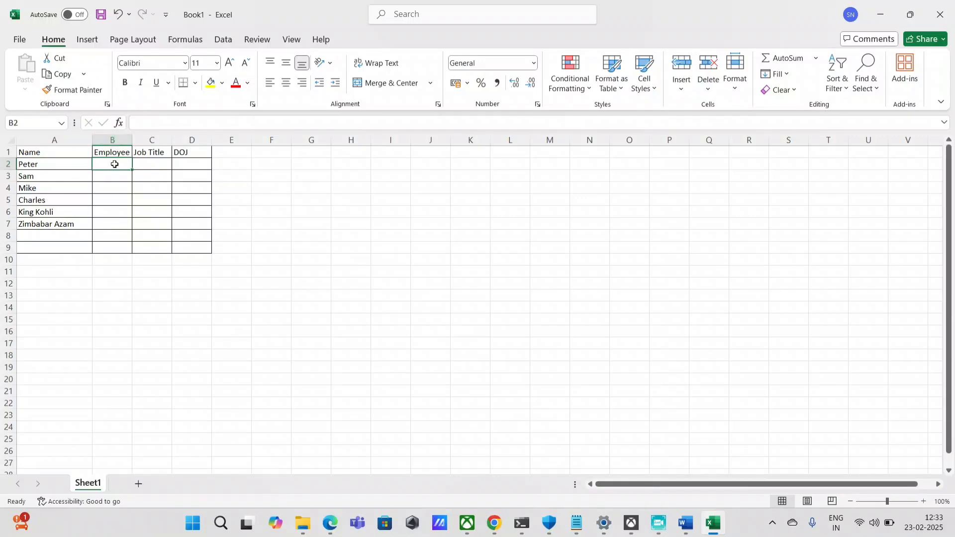
{"action": "left_click_drag", "start_coordinate": [132, 139], "coordinate": [144, 138]}
{"action": "type", "text": "123"}
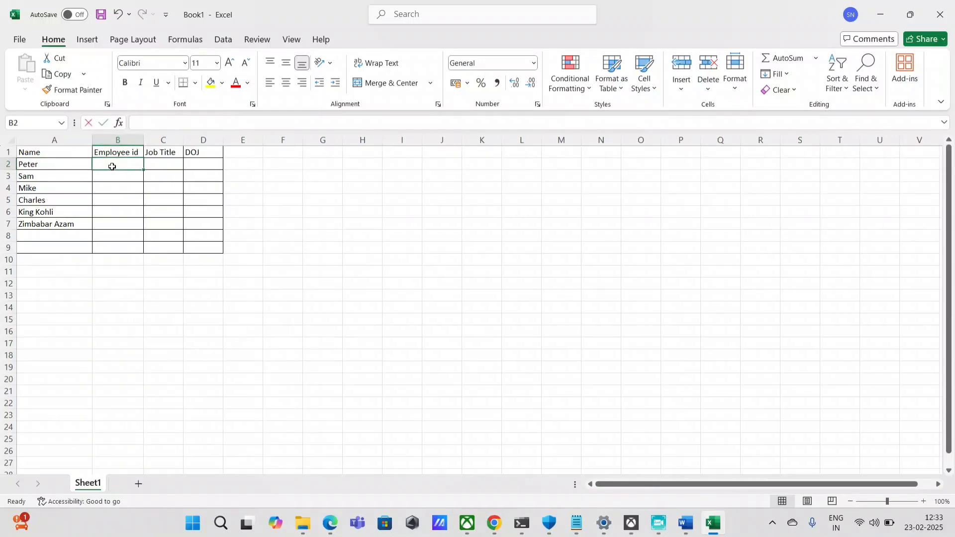
{"action": "type", "text": "456"}
{"action": "left_click", "coordinate": [121, 177]}
{"action": "type", "text": "2345"}
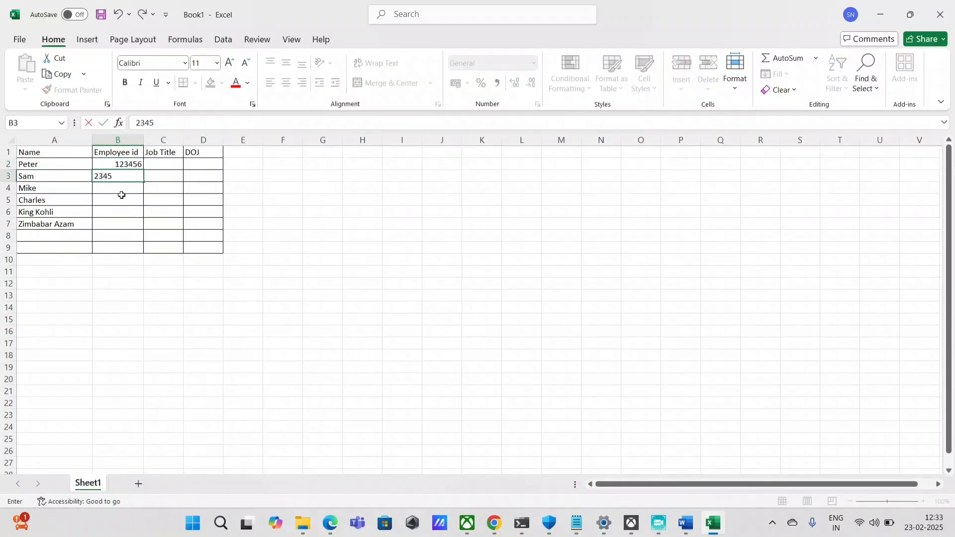
{"action": "left_click", "coordinate": [118, 187]}
{"action": "type", "text": "2344"}
Enter employee IDs in cells B5:B7 for the remaining three employees
{"action": "left_click", "coordinate": [125, 201]}
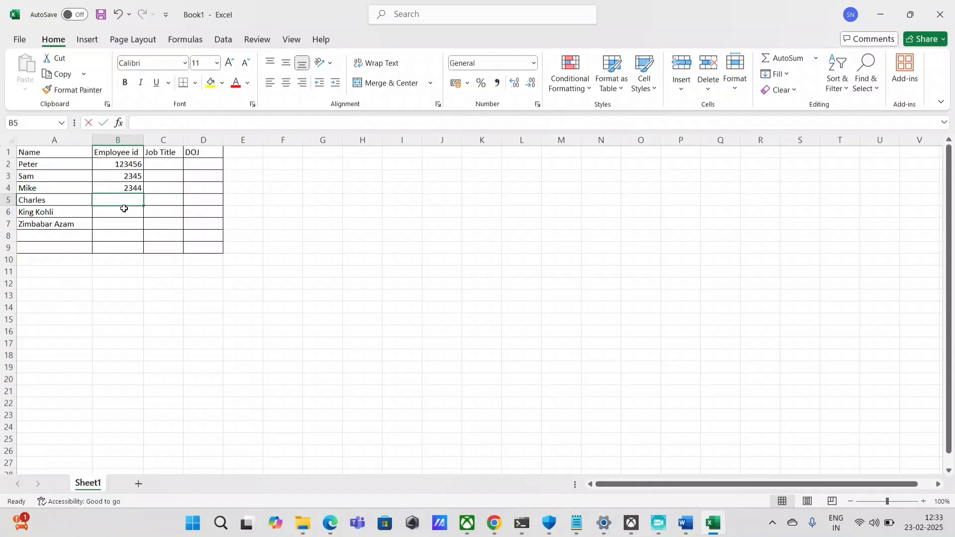
{"action": "type", "text": "2"}
{"action": "left_click", "coordinate": [125, 209]}
{"action": "type", "text": "3"}
{"action": "left_click", "coordinate": [125, 200]}
{"action": "left_click", "coordinate": [125, 211]}
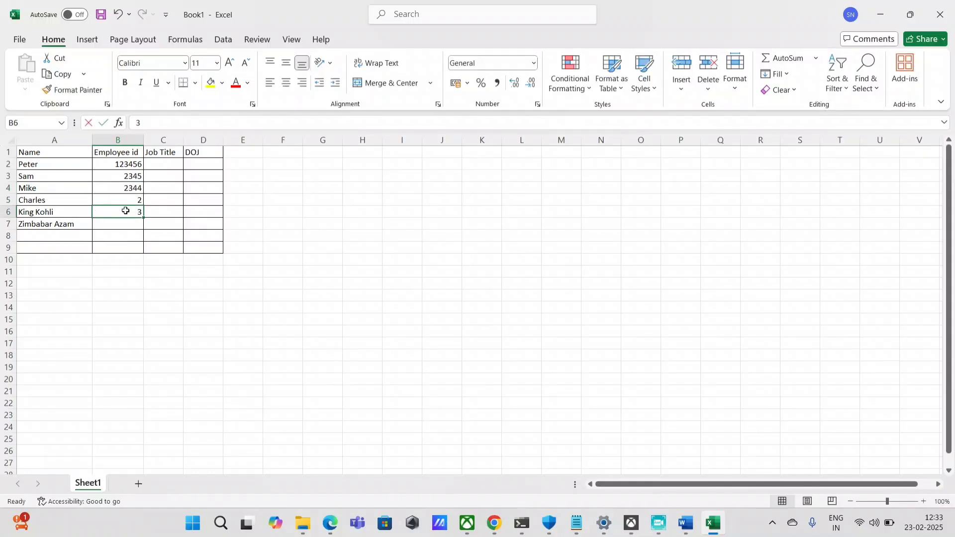
{"action": "type", "text": "43443"}
{"action": "left_click", "coordinate": [128, 200]}
{"action": "type", "text": "32432"}
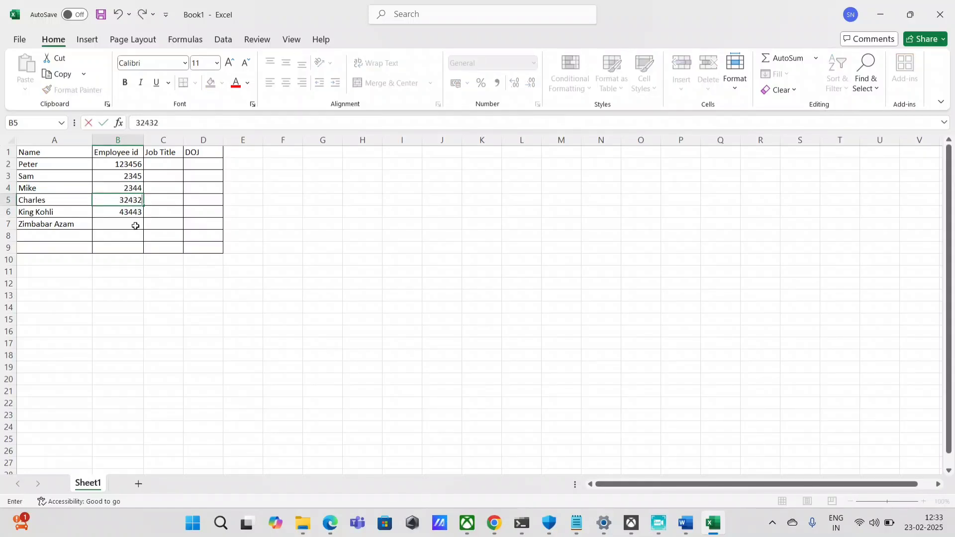
{"action": "left_click", "coordinate": [135, 225]}
{"action": "type", "text": "45435"}
Widen column C, enter "Engineer" in cell C2 and fill it down to C5
{"action": "left_click", "coordinate": [164, 167]}
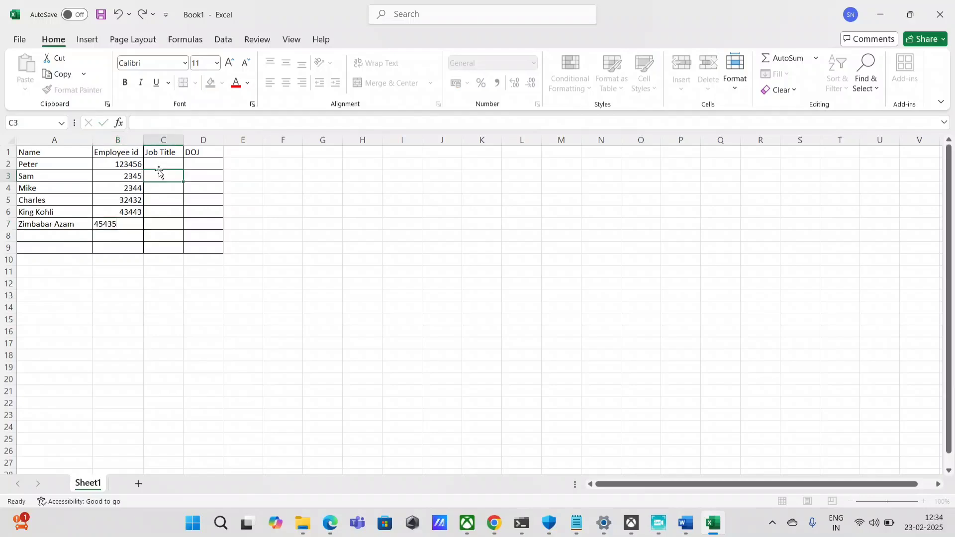
{"action": "left_click_drag", "start_coordinate": [183, 140], "coordinate": [205, 140]}
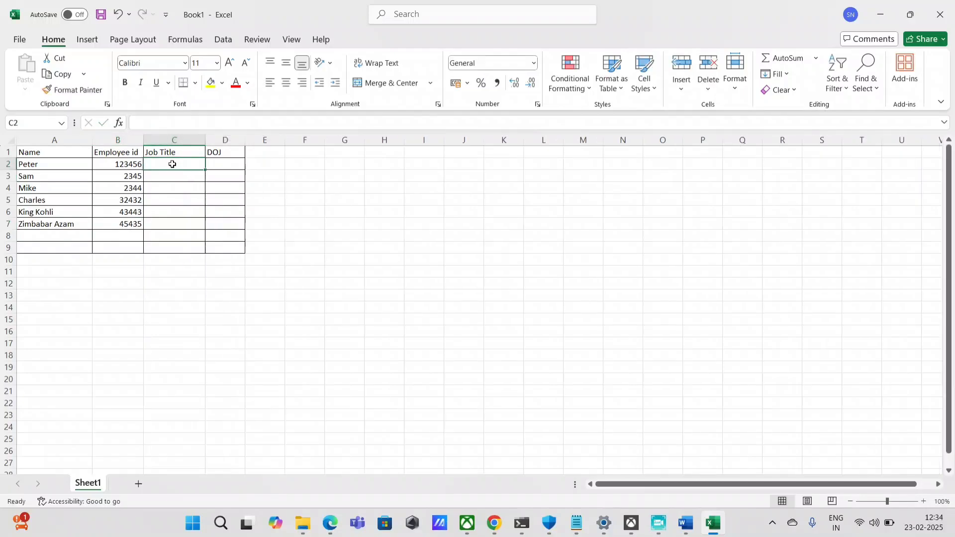
{"action": "type", "text": "Engineer"}
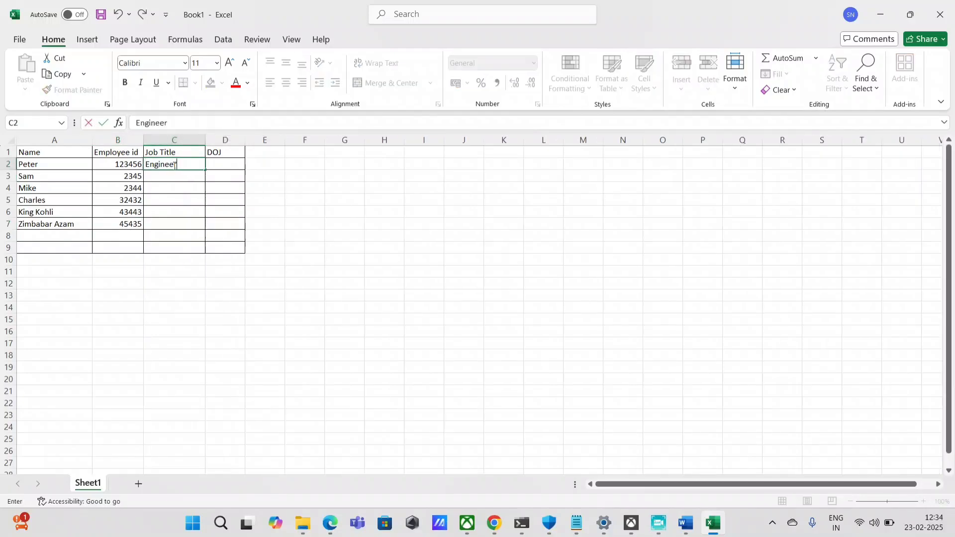
{"action": "left_click_drag", "start_coordinate": [205, 170], "coordinate": [203, 201]}
Enter the job titles "King of batting" in cell C6 and "Minnow Basher" in cell C7
{"action": "left_click", "coordinate": [173, 221]}
{"action": "left_click", "coordinate": [173, 213]}
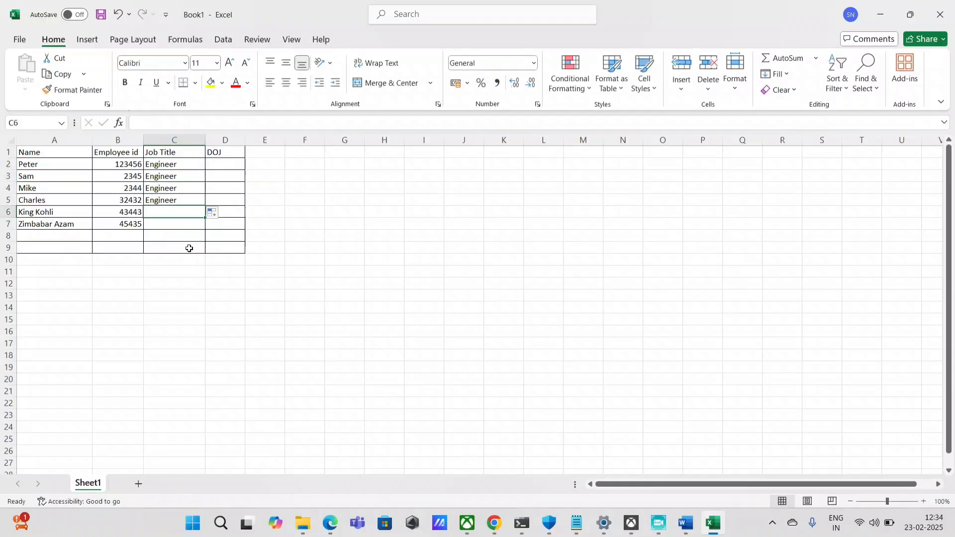
{"action": "type", "text": "C"}
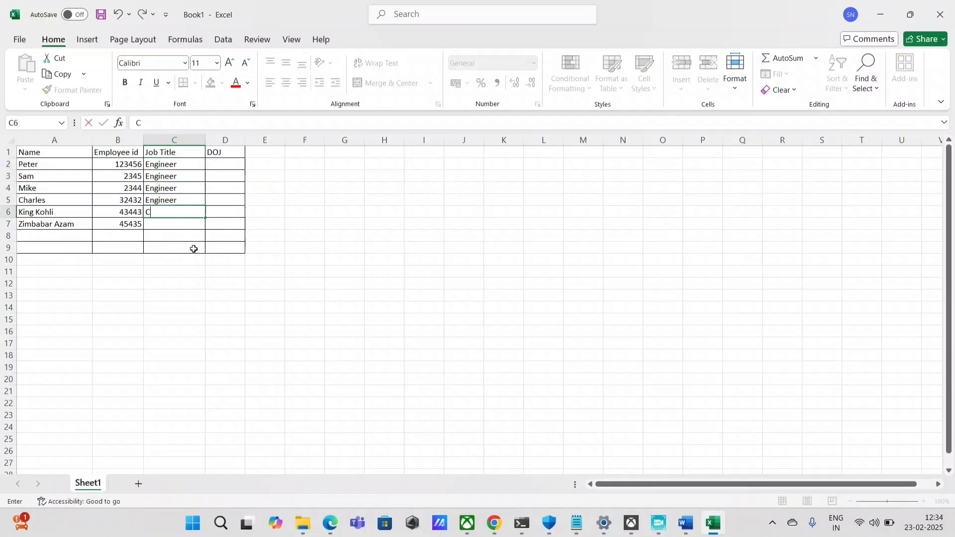
{"action": "type", "text": "ricke"}
{"action": "key", "text": "BackSpace"}
{"action": "key", "text": "BackSpace"}
{"action": "key", "text": "BackSpace"}
{"action": "key", "text": "BackSpace"}
{"action": "key", "text": "BackSpace"}
{"action": "key", "text": "BackSpace"}
{"action": "key", "text": "BackSpace"}
{"action": "type", "text": "King of batting"}
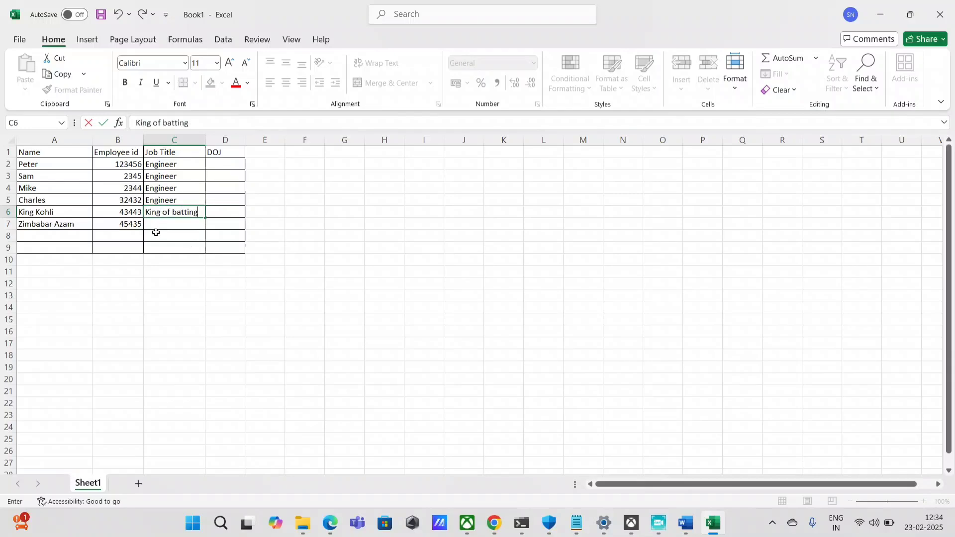
{"action": "key", "text": "Return"}
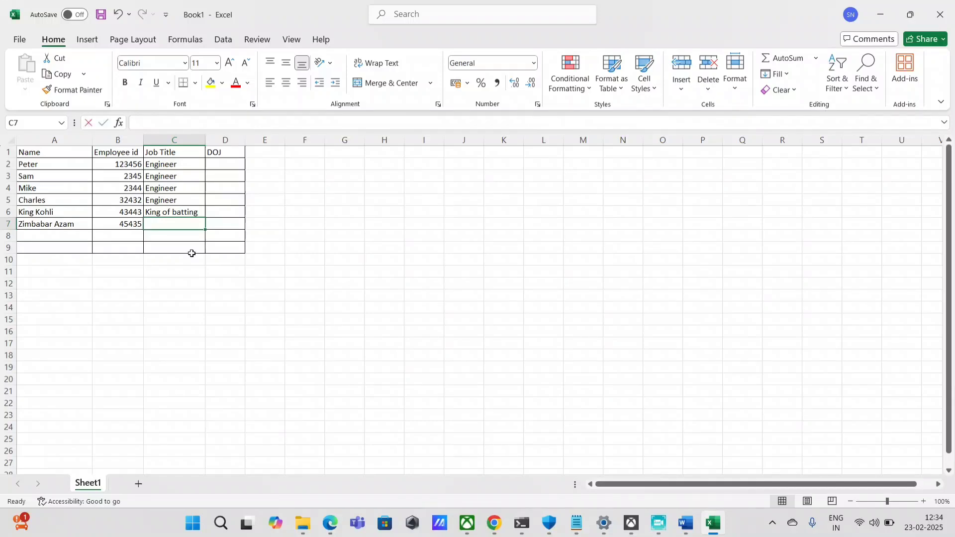
{"action": "type", "text": "Minnow Basher"}
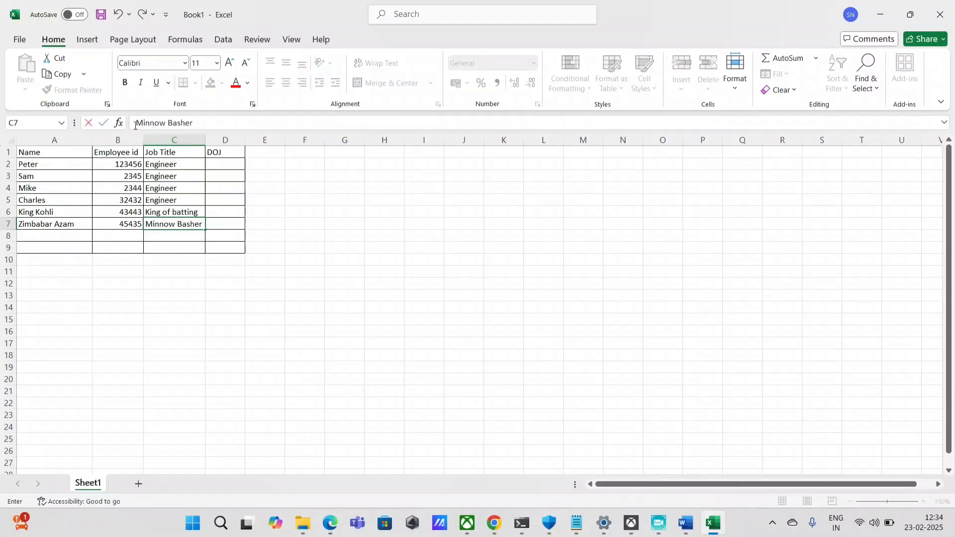
Delete the DOJ column D from the sheet
{"action": "left_click", "coordinate": [224, 187]}
{"action": "left_click", "coordinate": [226, 139]}
{"action": "right_click", "coordinate": [229, 160]}
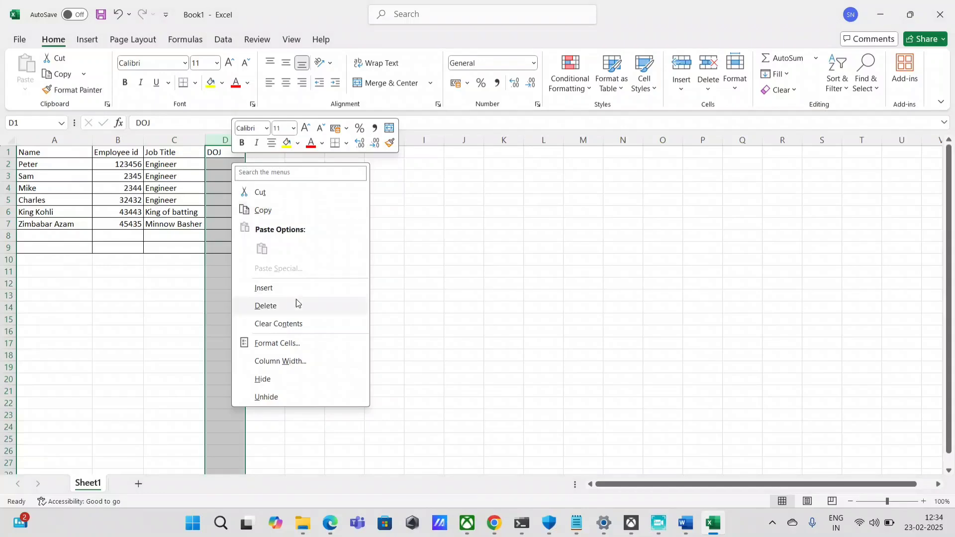
{"action": "left_click", "coordinate": [296, 304]}
{"action": "left_click", "coordinate": [117, 212]}
Examine the employee table in A1:C7, including its header row and Name column
{"action": "left_click_drag", "start_coordinate": [29, 153], "coordinate": [182, 228]}
{"action": "left_click", "coordinate": [60, 151]}
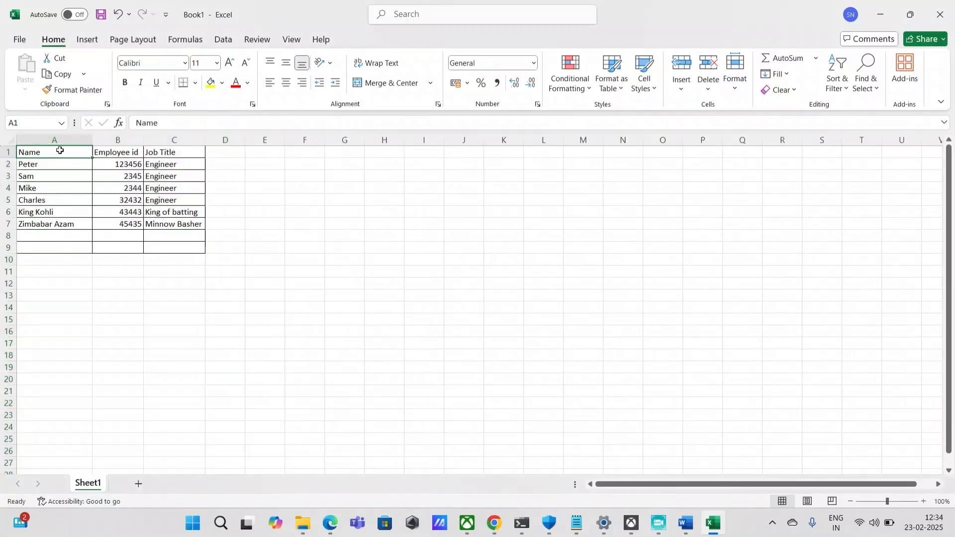
{"action": "left_click_drag", "start_coordinate": [60, 151], "coordinate": [177, 222]}
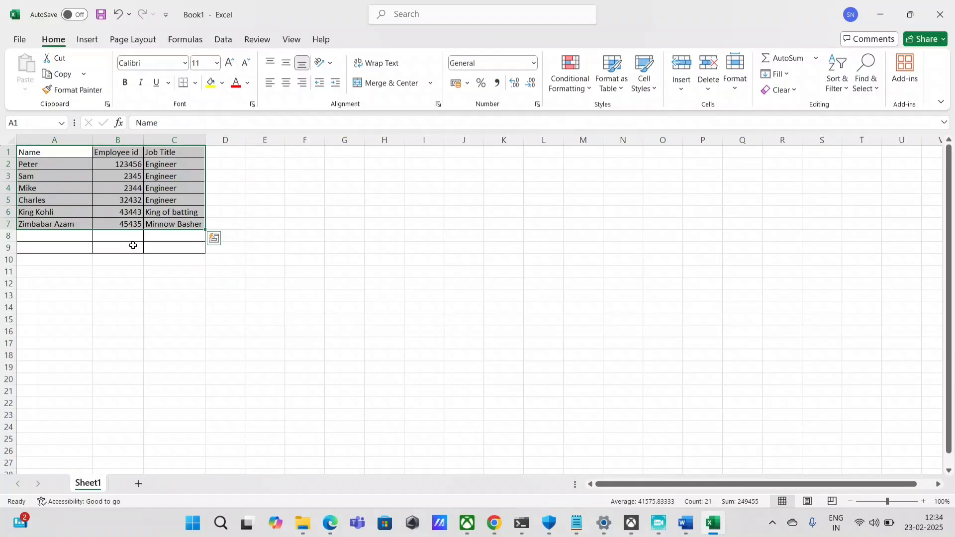
{"action": "left_click", "coordinate": [8, 152]}
{"action": "left_click", "coordinate": [59, 154]}
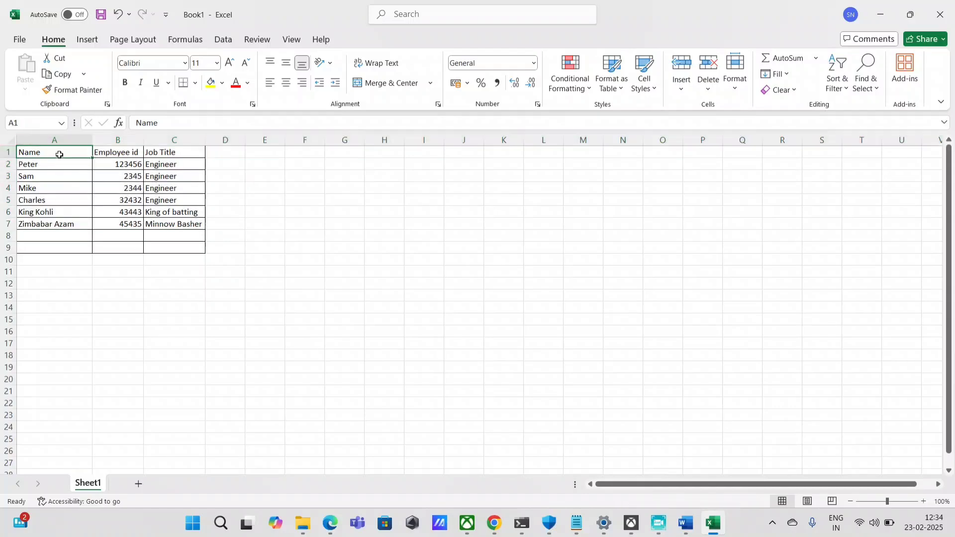
{"action": "left_click_drag", "start_coordinate": [59, 155], "coordinate": [59, 221]}
{"action": "left_click", "coordinate": [149, 238]}
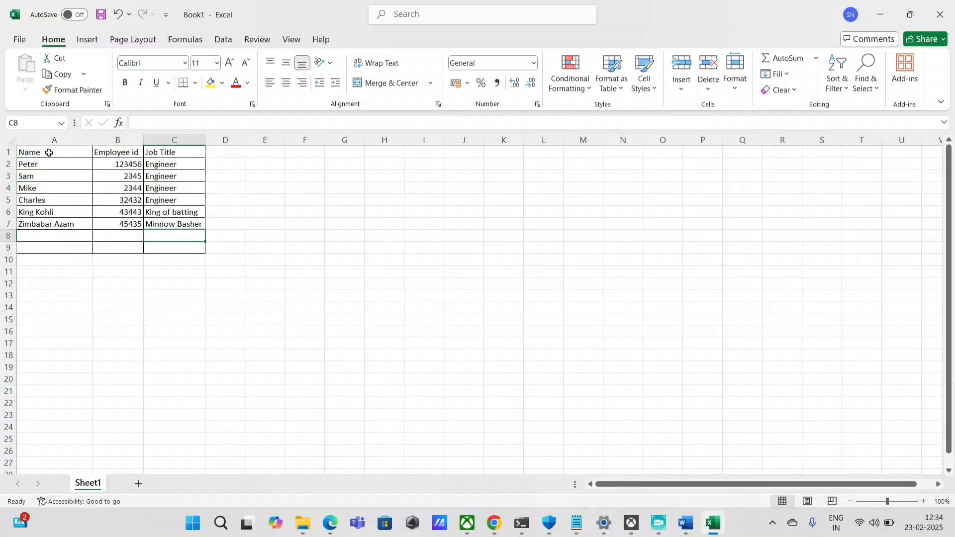
{"action": "left_click_drag", "start_coordinate": [49, 153], "coordinate": [177, 219]}
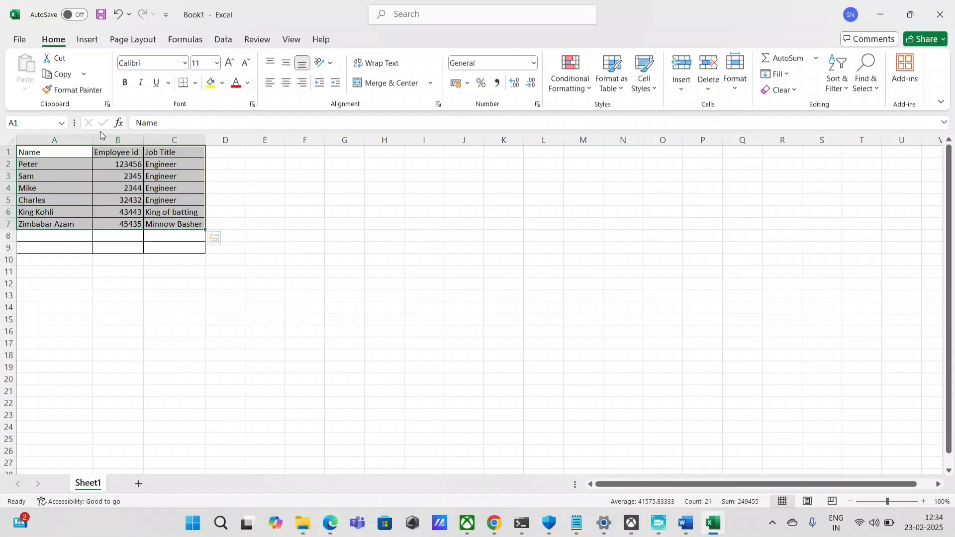
Narrow column A slightly and select the employee table range A1:C7
{"action": "left_click_drag", "start_coordinate": [91, 142], "coordinate": [174, 225]}
{"action": "left_click", "coordinate": [81, 199]}
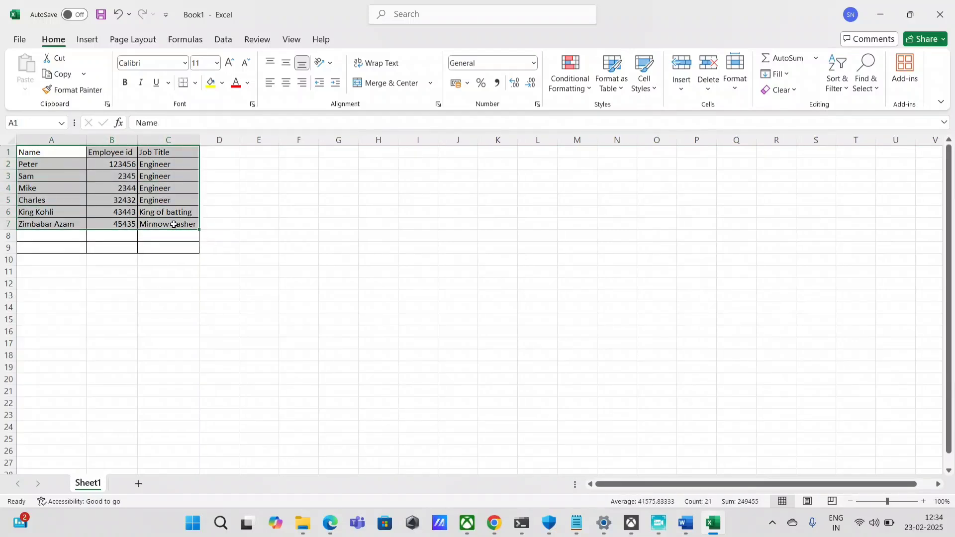
{"action": "left_click_drag", "start_coordinate": [50, 153], "coordinate": [160, 230]}
Compare the query in Word with the Excel table, reviewing its Name, Employee id and Job Title columns
{"action": "left_click", "coordinate": [691, 532]}
{"action": "left_click", "coordinate": [691, 530]}
{"action": "left_click", "coordinate": [691, 530]}
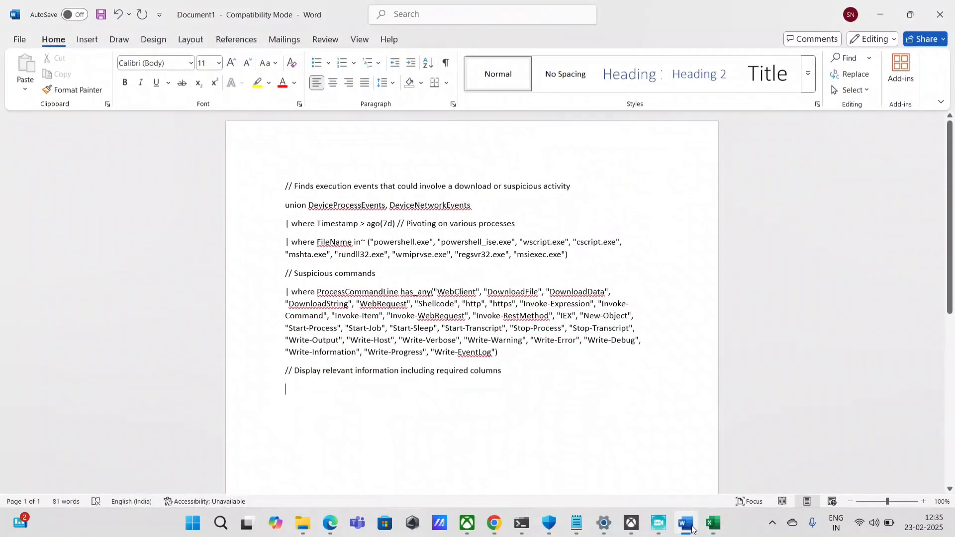
{"action": "left_click", "coordinate": [691, 530]}
{"action": "left_click_drag", "start_coordinate": [64, 151], "coordinate": [168, 226]}
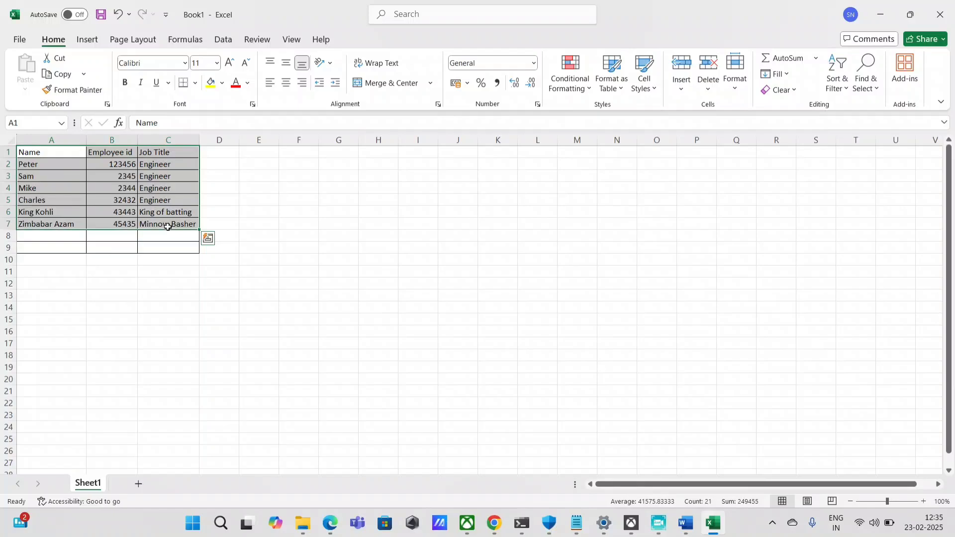
{"action": "left_click", "coordinate": [63, 200]}
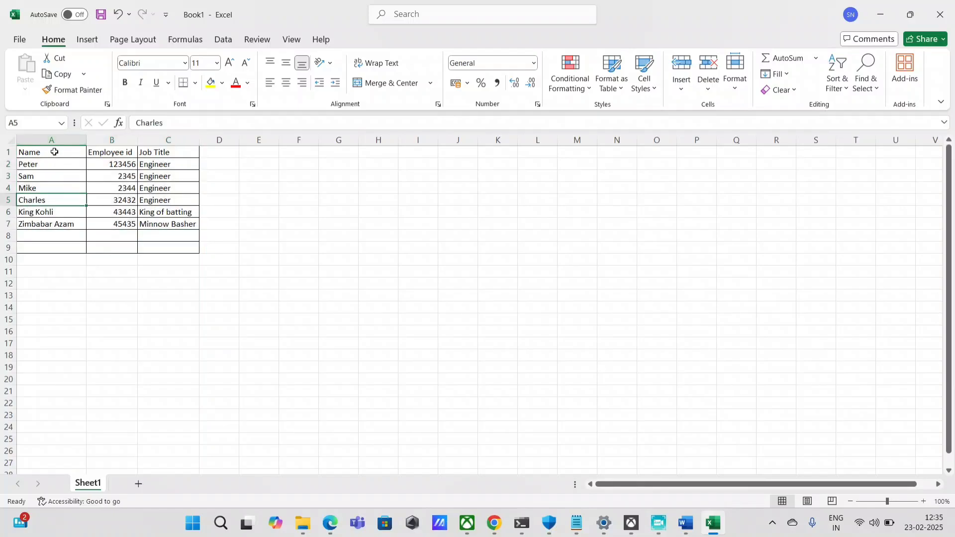
{"action": "left_click_drag", "start_coordinate": [54, 152], "coordinate": [55, 224]}
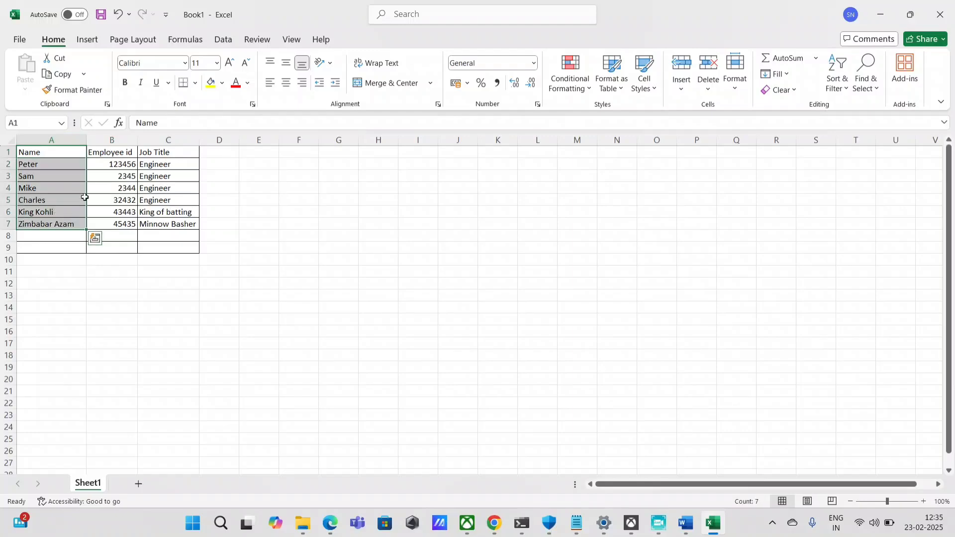
{"action": "left_click_drag", "start_coordinate": [108, 152], "coordinate": [113, 220]}
{"action": "left_click", "coordinate": [56, 152]}
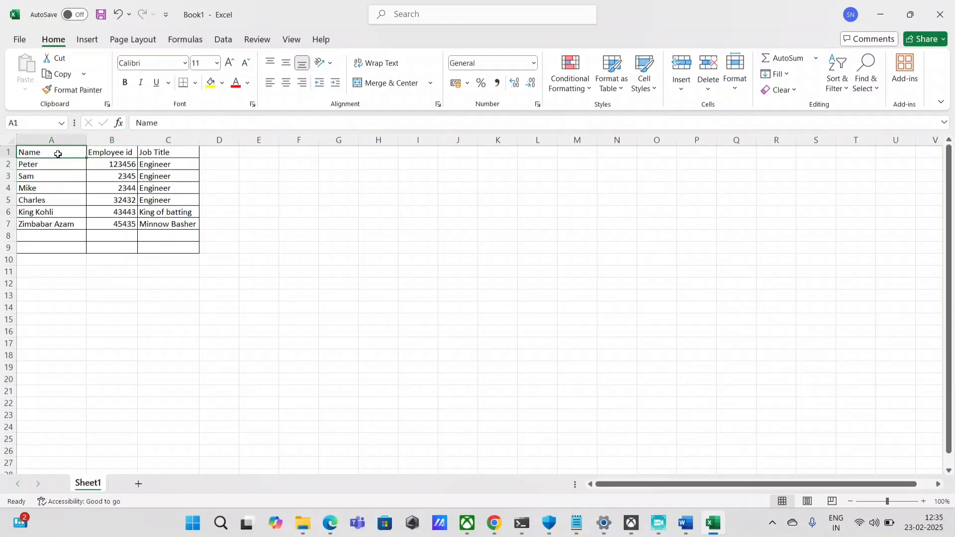
{"action": "left_click", "coordinate": [98, 153]}
{"action": "left_click", "coordinate": [162, 154]}
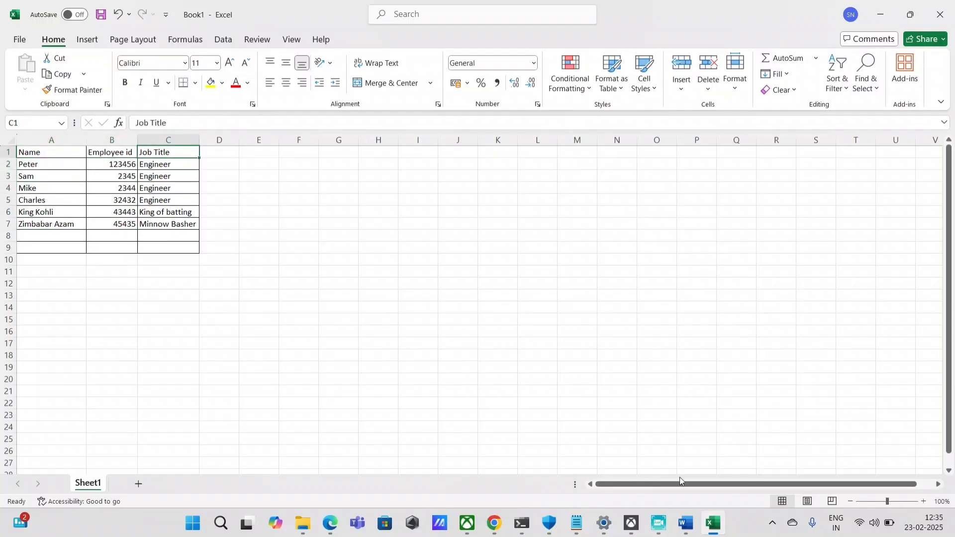
Switch to Word and examine the column names Timestamp, FileName and ProcessCommandLine in the query's where clauses
{"action": "left_click", "coordinate": [686, 522]}
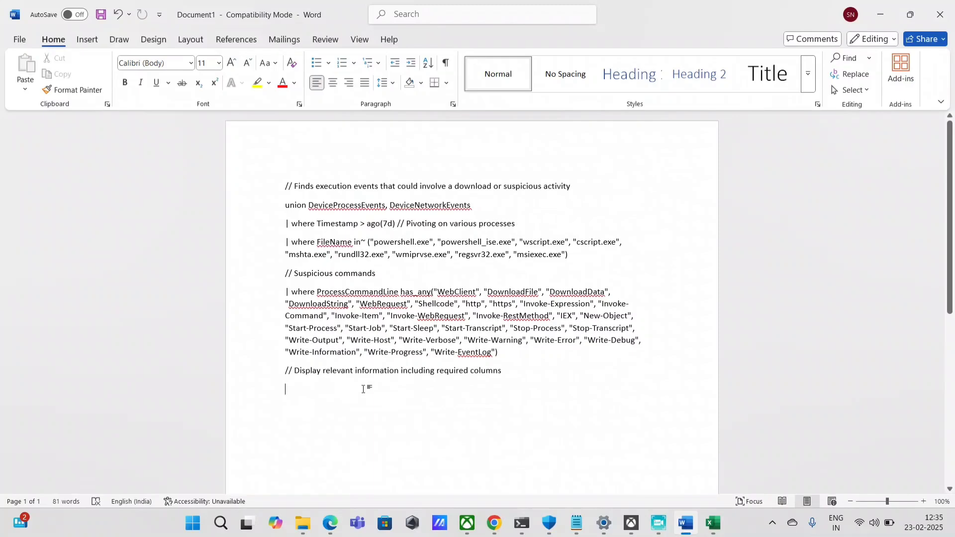
{"action": "double_click", "coordinate": [333, 224]}
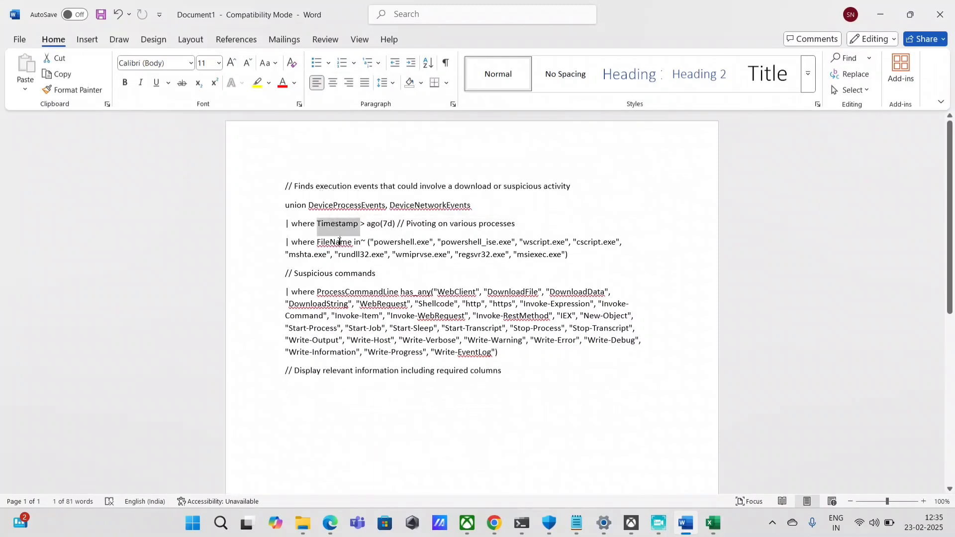
{"action": "double_click", "coordinate": [334, 243]}
{"action": "double_click", "coordinate": [355, 293]}
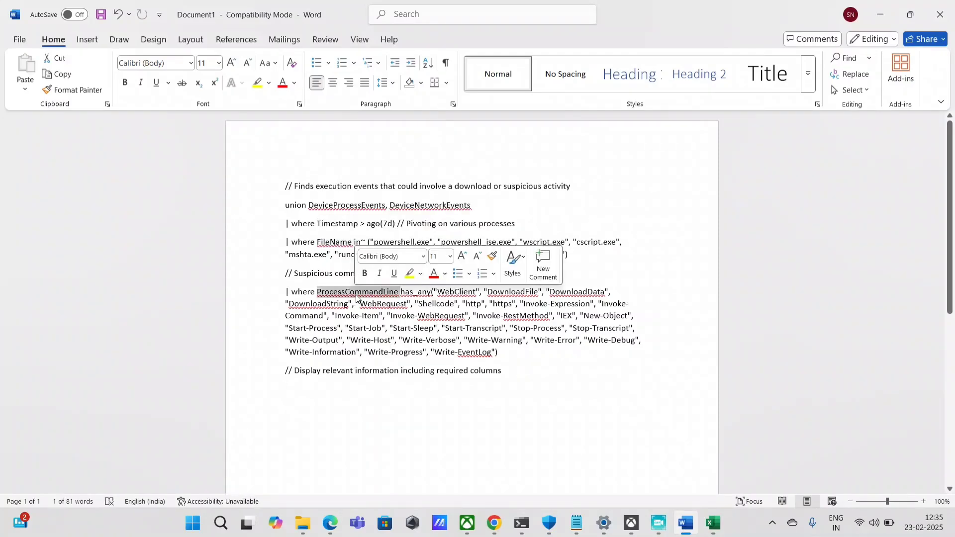
{"action": "left_click", "coordinate": [342, 406]}
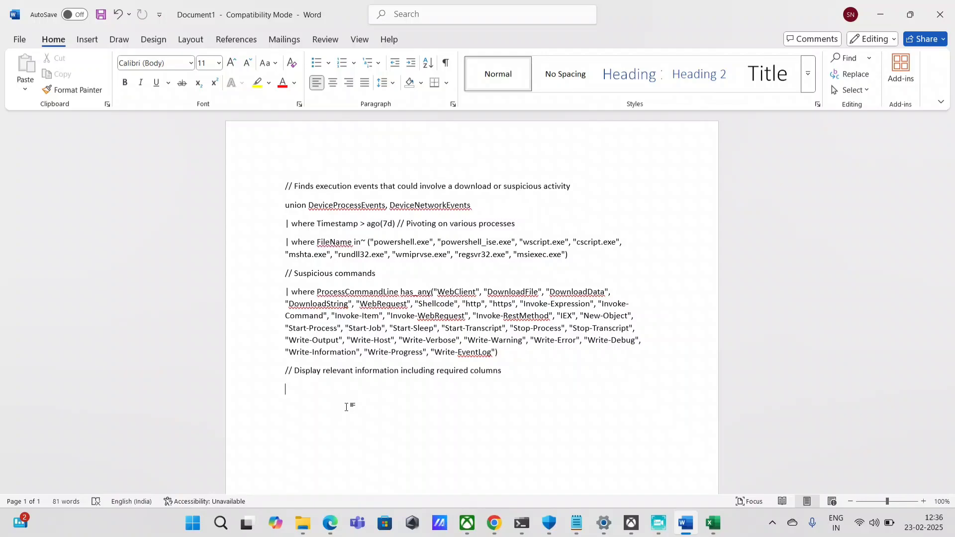
Add the line "| project DeviceID, Timestamp, ReportId," below the required columns comment in the query
{"action": "left_click_drag", "start_coordinate": [507, 371], "coordinate": [285, 372]}
{"action": "left_click", "coordinate": [307, 402]}
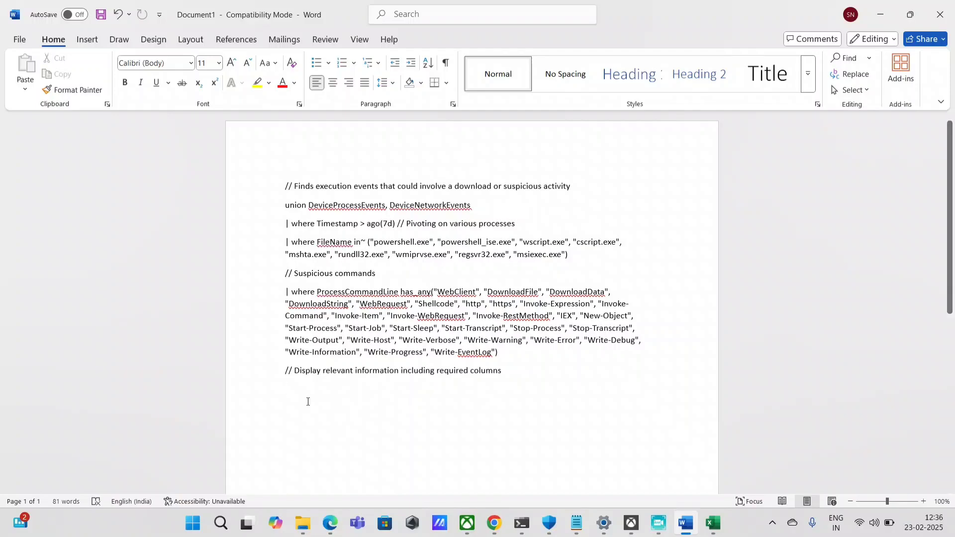
{"action": "type", "text": "|"}
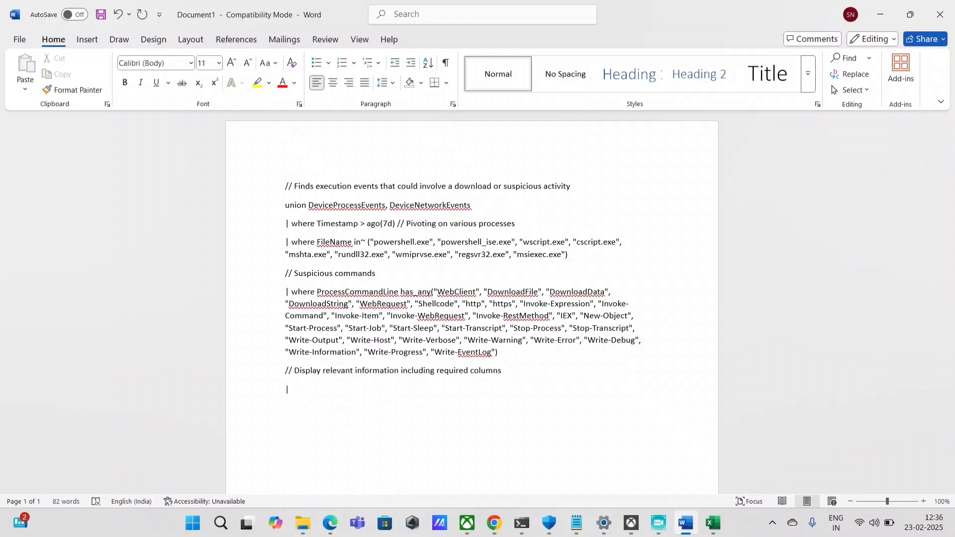
{"action": "type", "text": " project DeviceID, Timestamp, Report"}
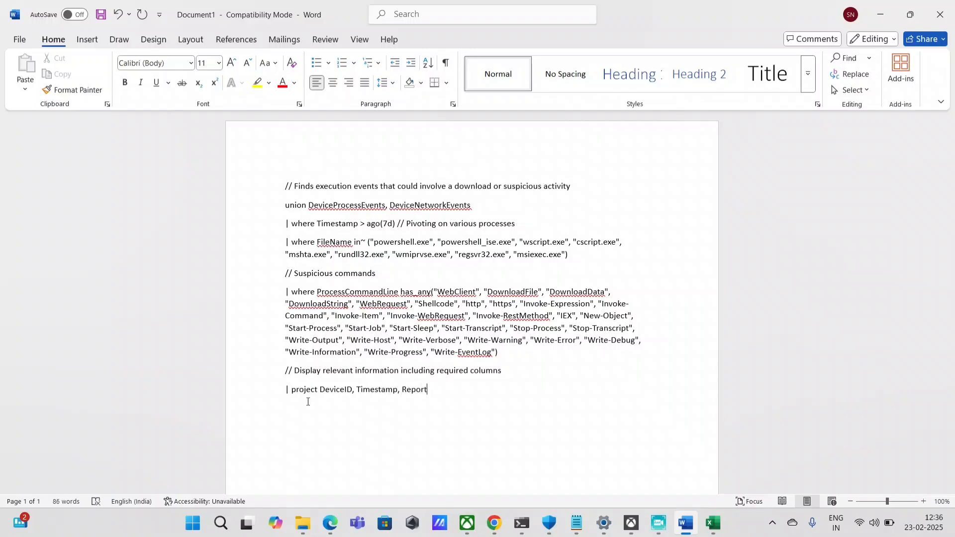
{"action": "type", "text": "Id,"}
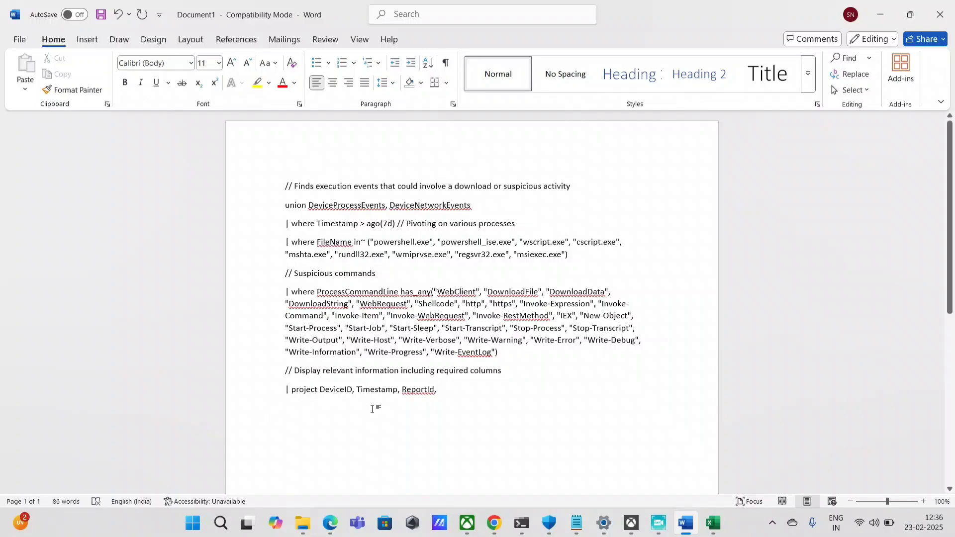
Append the columns DeviceName and InitiatingProcessFileName to the query's project line
{"action": "double_click", "coordinate": [326, 391]}
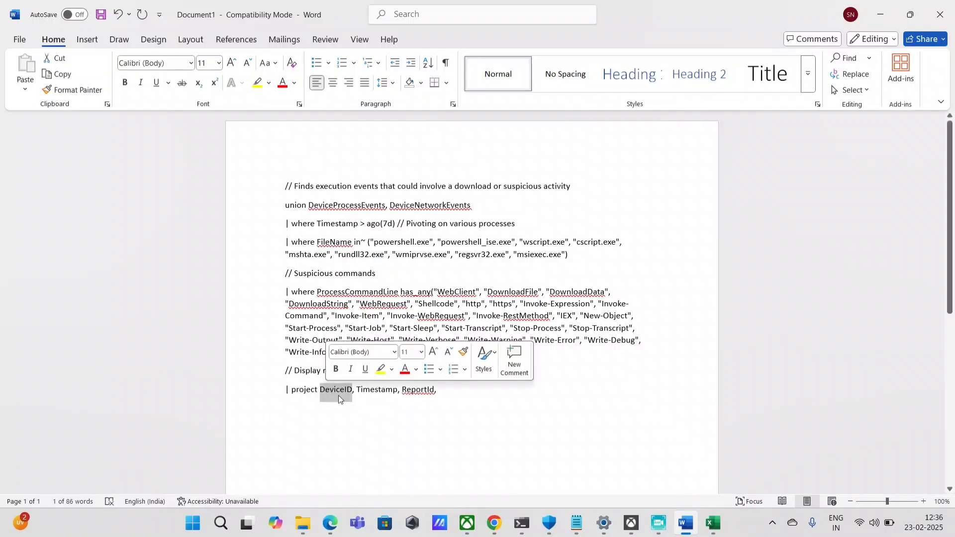
{"action": "double_click", "coordinate": [418, 391]}
{"action": "left_click", "coordinate": [454, 398]}
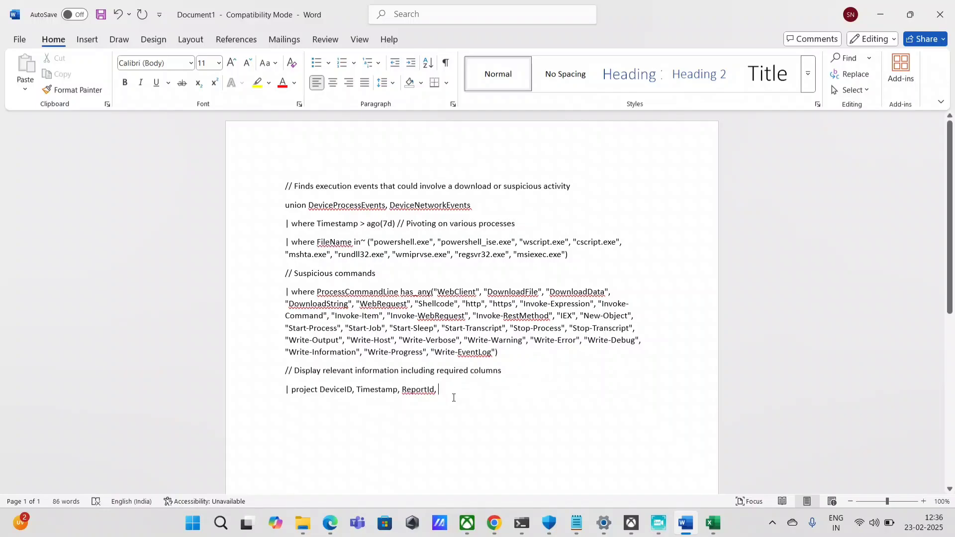
{"action": "double_click", "coordinate": [333, 393]}
{"action": "left_click", "coordinate": [411, 413]}
{"action": "double_click", "coordinate": [339, 390]}
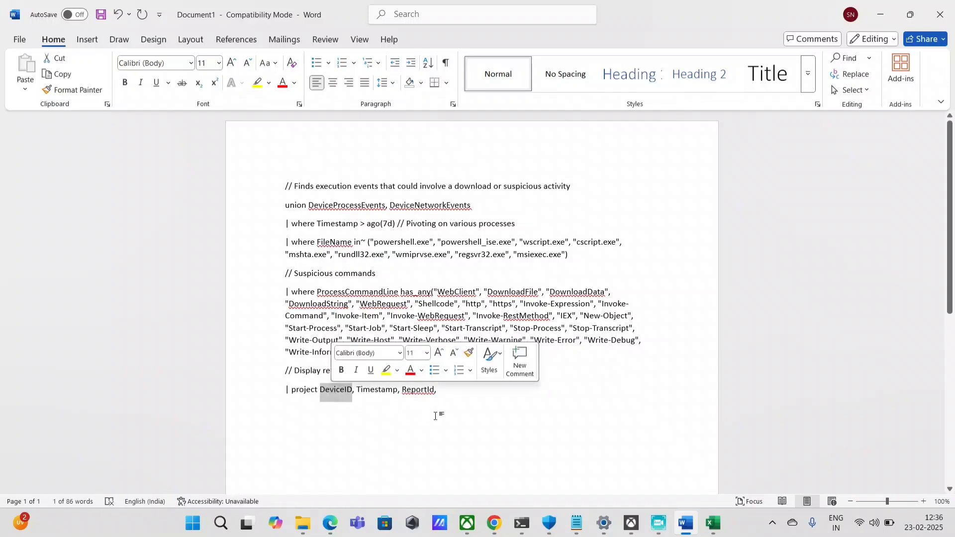
{"action": "left_click", "coordinate": [464, 393]}
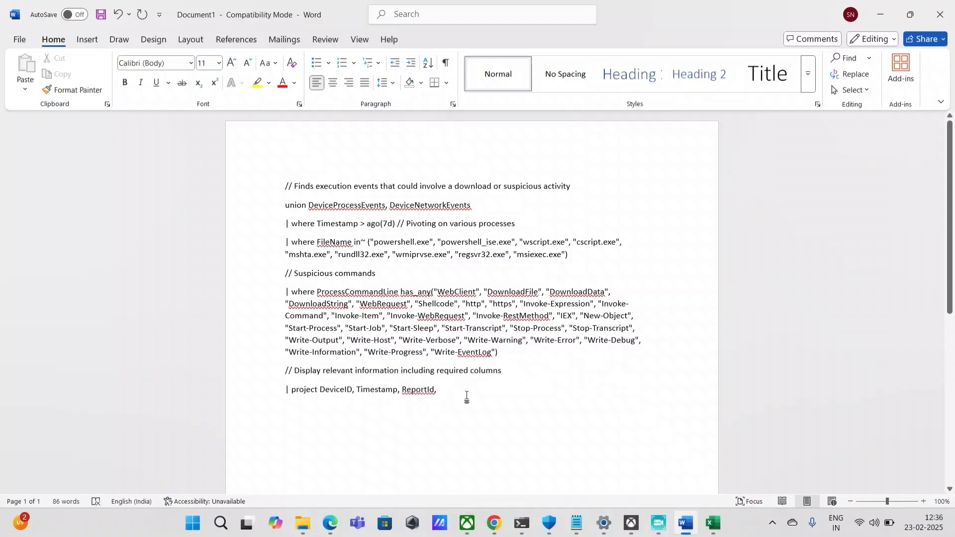
{"action": "type", "text": "DeviceName"}
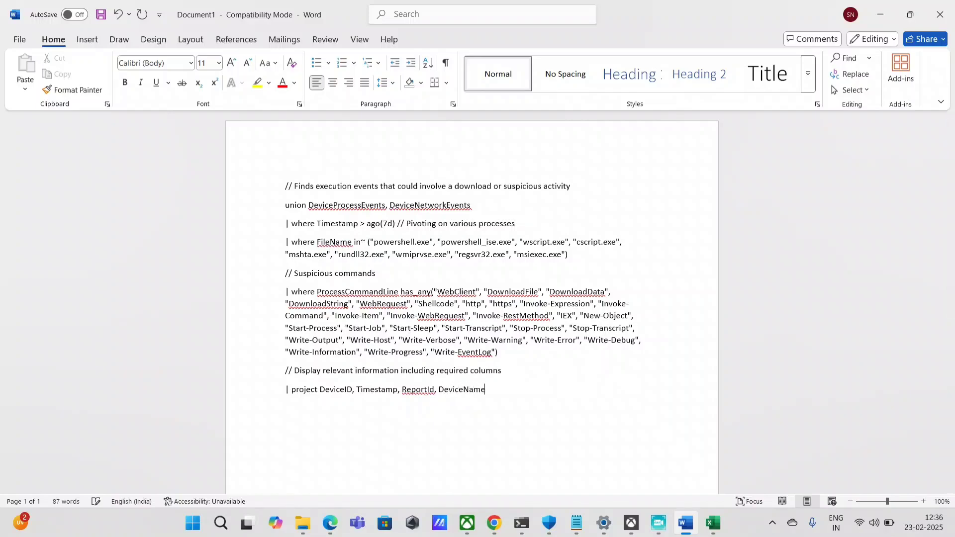
{"action": "type", "text": ", InitiatingProcessFileName,"}
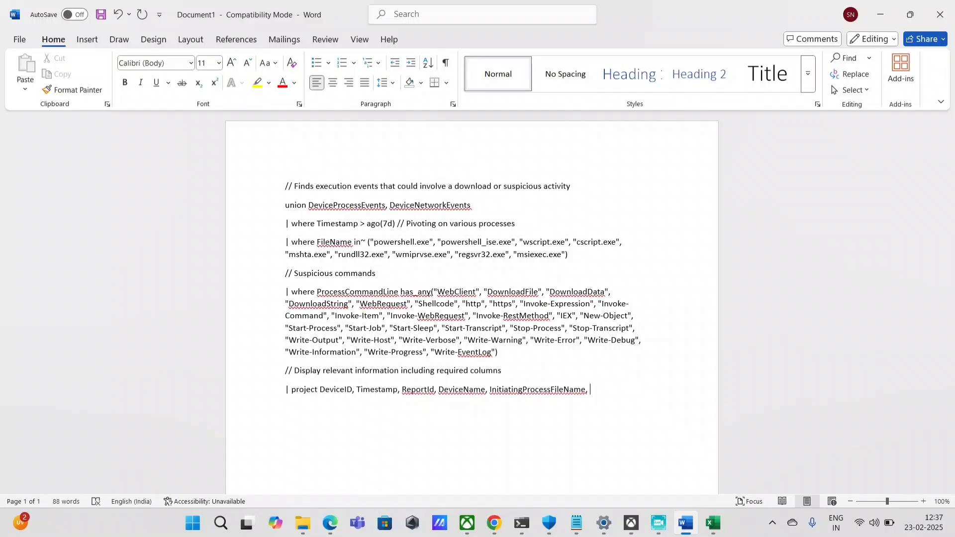
Append InitiatingProcessCommandLine and InitiatingProcessFolderPath to the project line's column list
{"action": "double_click", "coordinate": [537, 389]}
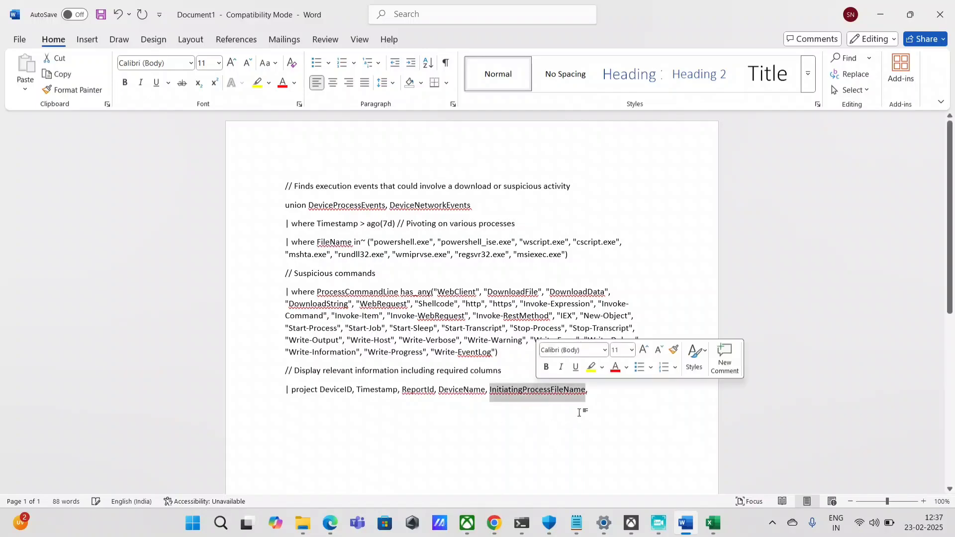
{"action": "left_click", "coordinate": [605, 389]}
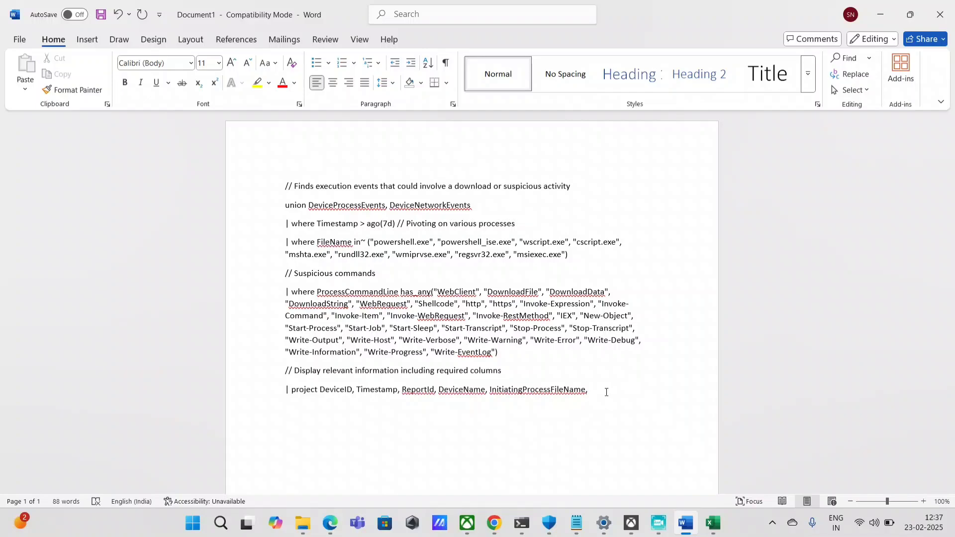
{"action": "type", "text": "InitiatingProcessComa"}
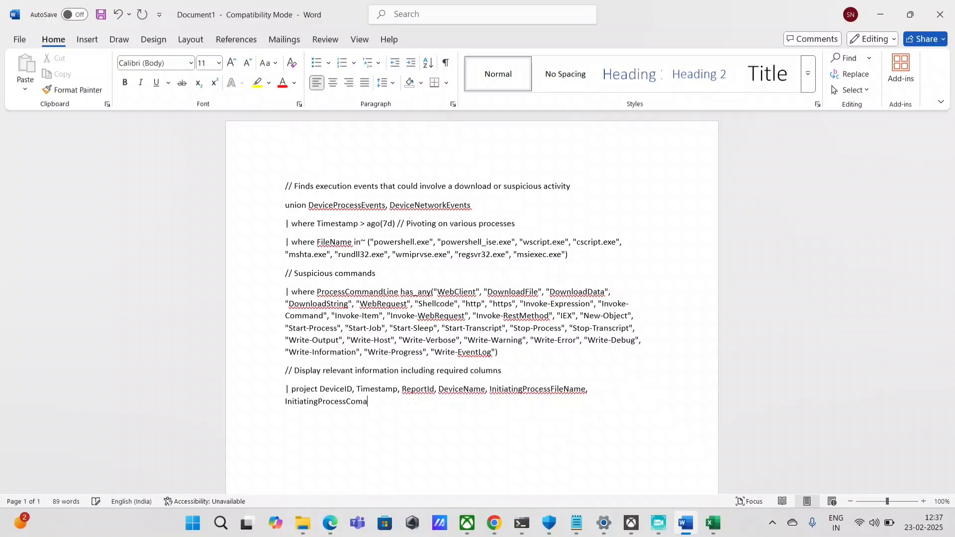
{"action": "key", "text": "BackSpace"}
{"action": "type", "text": "mandLine"}
{"action": "type", "text": ", Initi"}
{"action": "type", "text": "atingProc"}
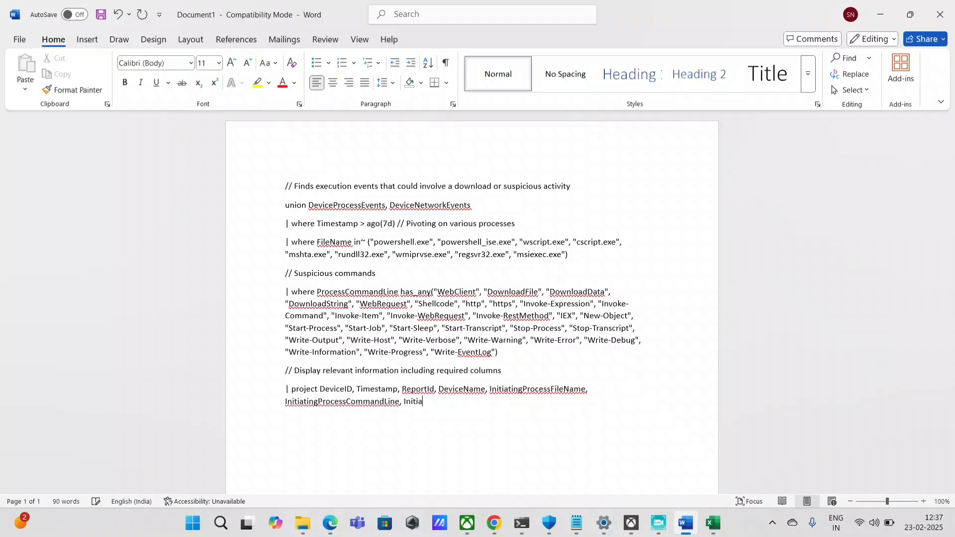
{"action": "type", "text": "essFolderPath,"}
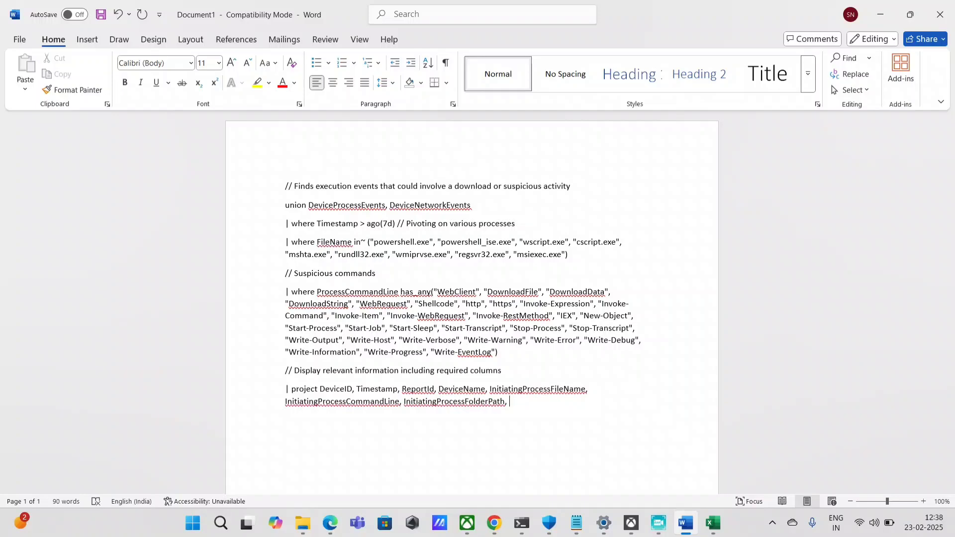
Append InitiatingProcessVersionInfoCompanyName, FileName and ProcessCommandLine to the project line's column list
{"action": "type", "text": "InitiatingProcessVersionInfo"}
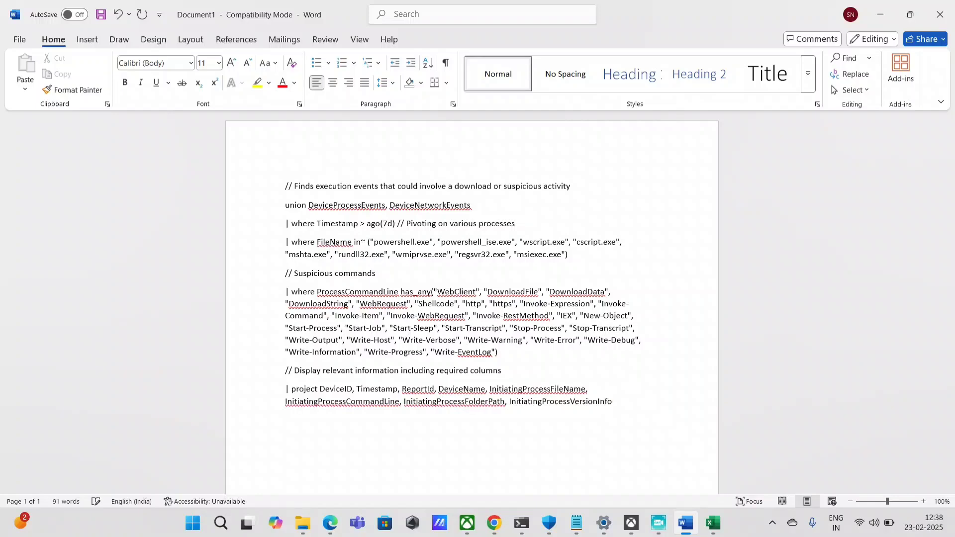
{"action": "type", "text": "CompanyName,"}
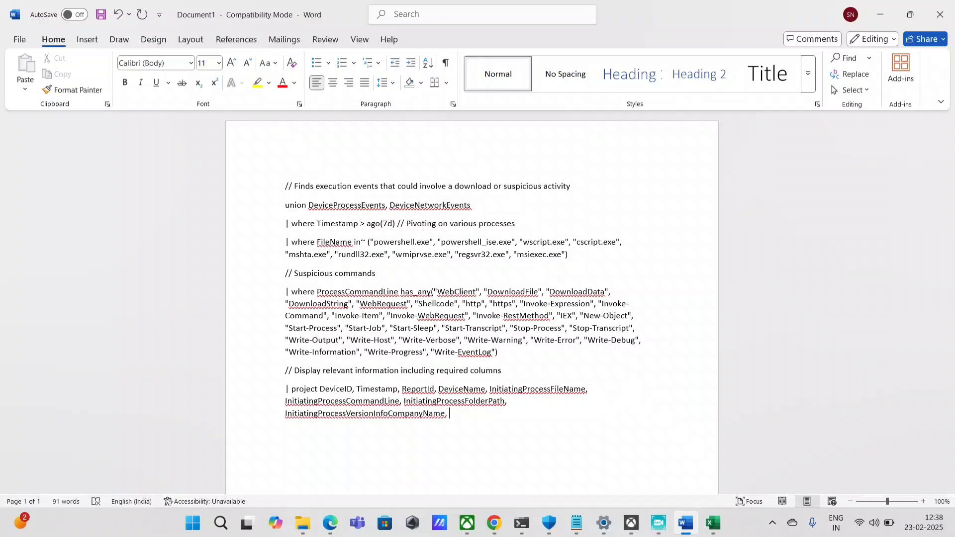
{"action": "type", "text": "FileName,"}
{"action": "type", "text": "ProcessCommandLine,"}
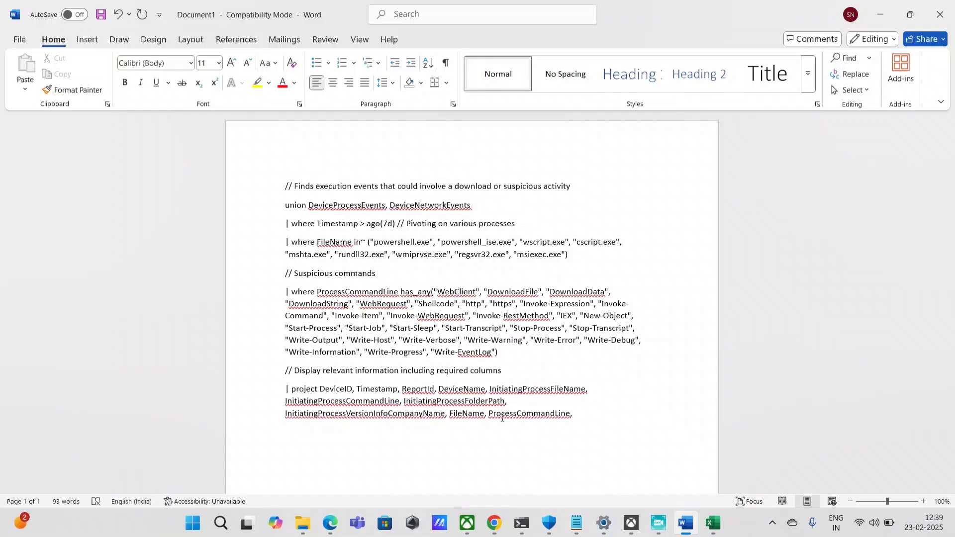
Complete the project line with RemoteIP, RemoteURL, RemotePort and RemoteIPType, and add the line "| top 100 by Timestamp" below it
{"action": "type", "text": " RemoteIP, RemoteURL, "}
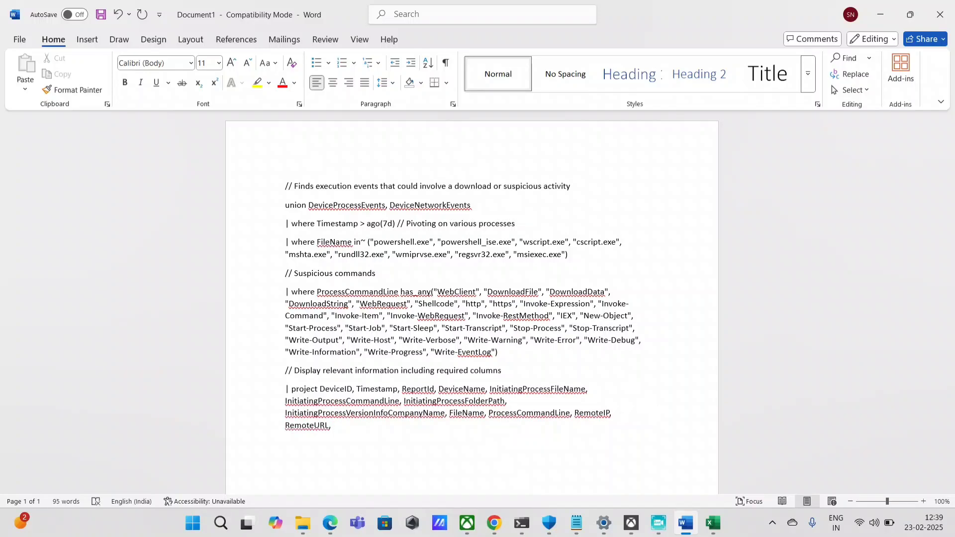
{"action": "type", "text": "RemotePort, RemoteIPType "}
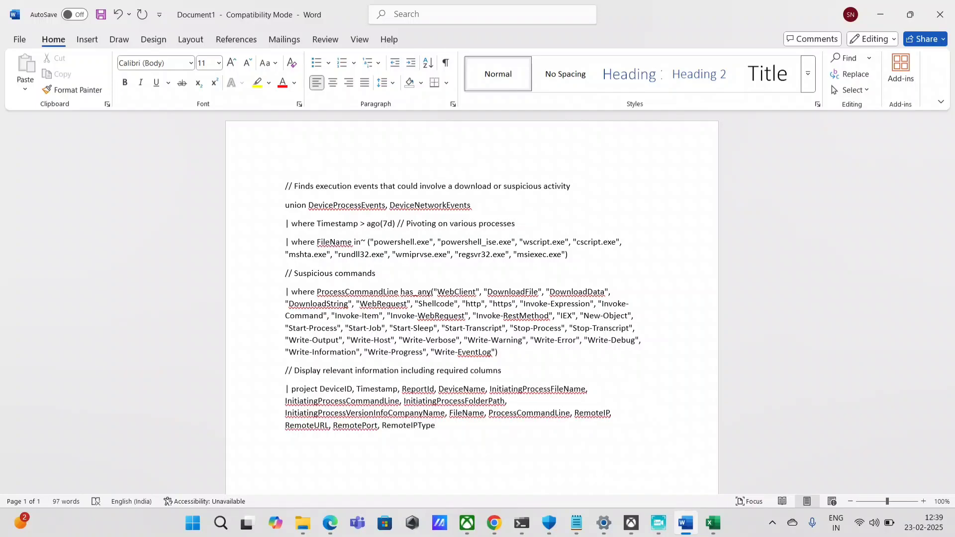
{"action": "type", "text": "| top 100"}
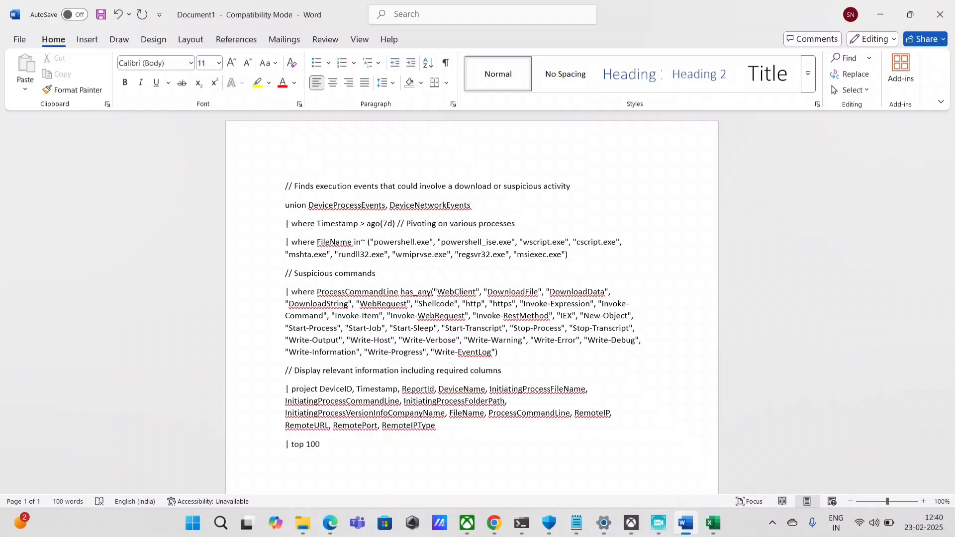
{"action": "type", "text": " by Timestamp"}
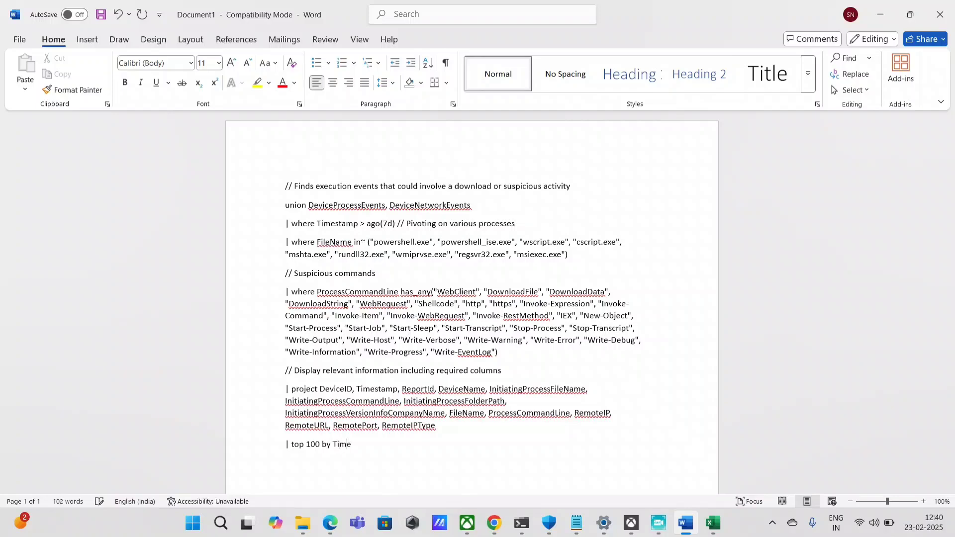
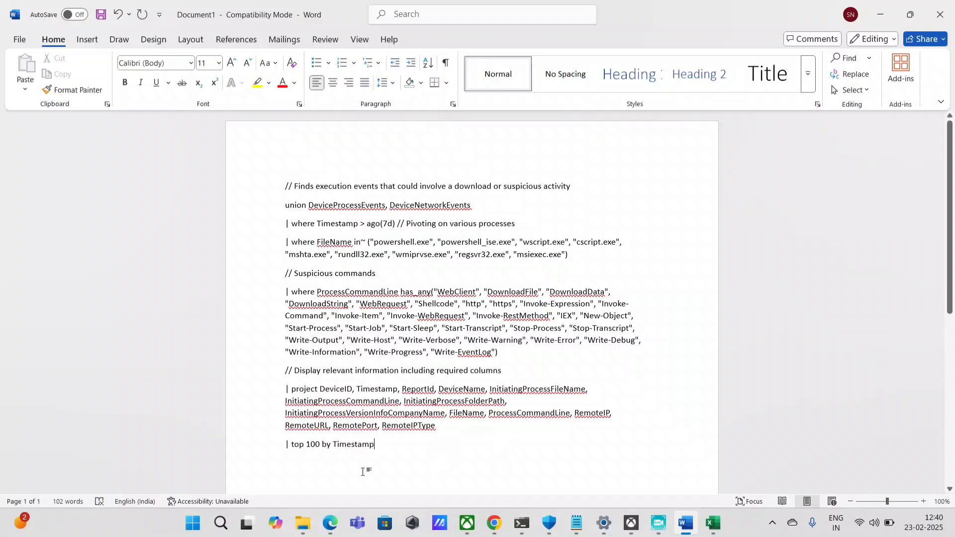
Examine the closing line "| top 100 by Timestamp" of the query
{"action": "left_click", "coordinate": [272, 445]}
{"action": "left_click_drag", "start_coordinate": [382, 447], "coordinate": [286, 451]}
{"action": "left_click", "coordinate": [499, 453]}
{"action": "left_click_drag", "start_coordinate": [390, 452], "coordinate": [285, 448]}
{"action": "left_click", "coordinate": [338, 445]}
{"action": "left_click_drag", "start_coordinate": [378, 447], "coordinate": [288, 447]}
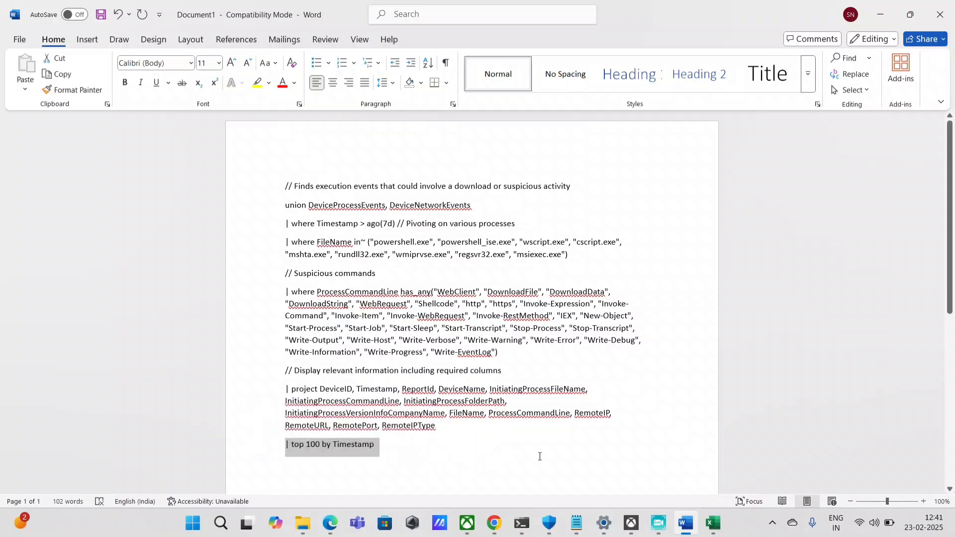
{"action": "left_click", "coordinate": [533, 454]}
{"action": "left_click_drag", "start_coordinate": [386, 449], "coordinate": [284, 436]}
{"action": "left_click", "coordinate": [391, 464]}
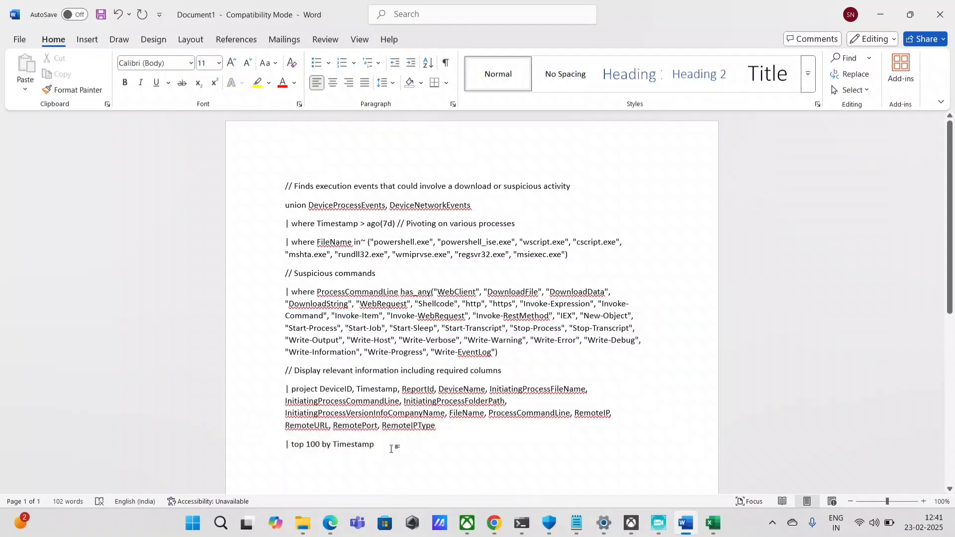
{"action": "left_click_drag", "start_coordinate": [342, 446], "coordinate": [286, 450]}
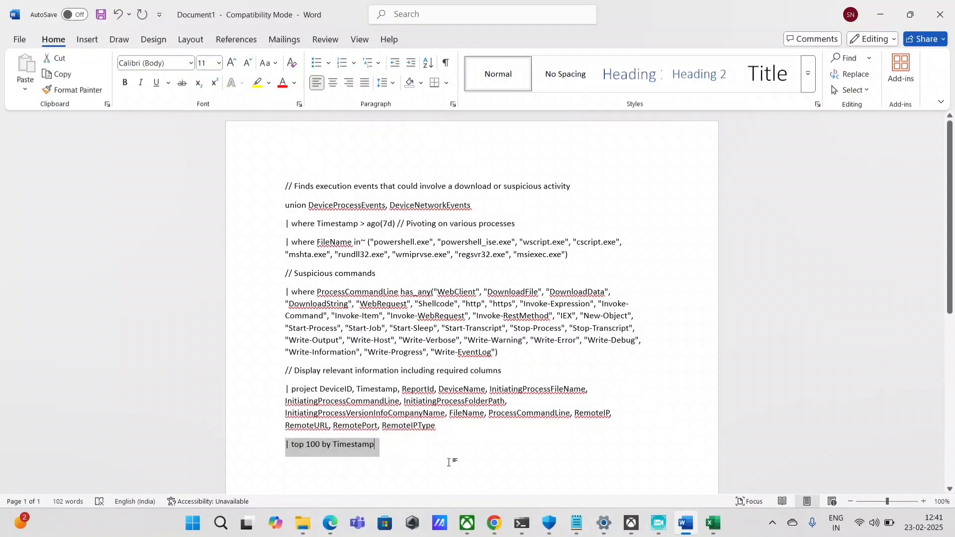
{"action": "left_click", "coordinate": [391, 452]}
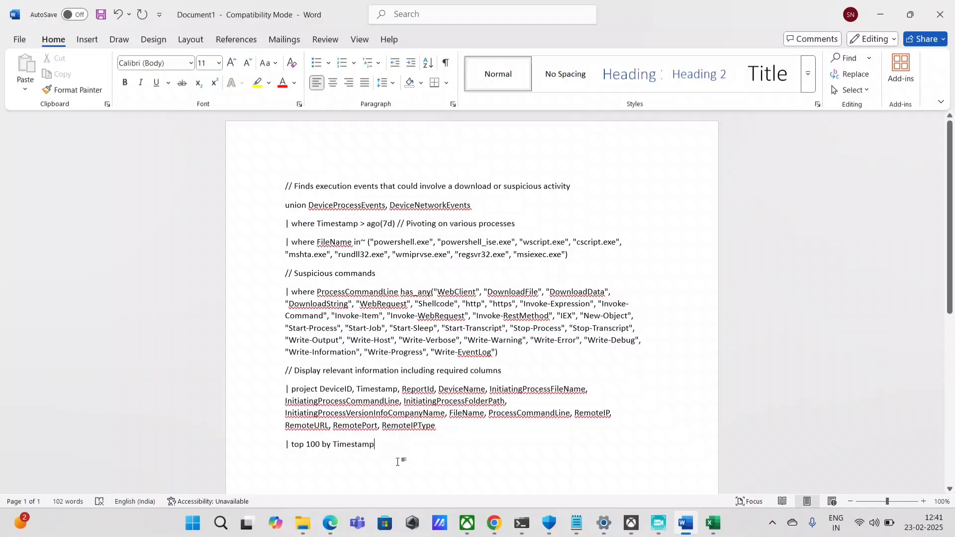
{"action": "left_click_drag", "start_coordinate": [384, 459], "coordinate": [292, 450]}
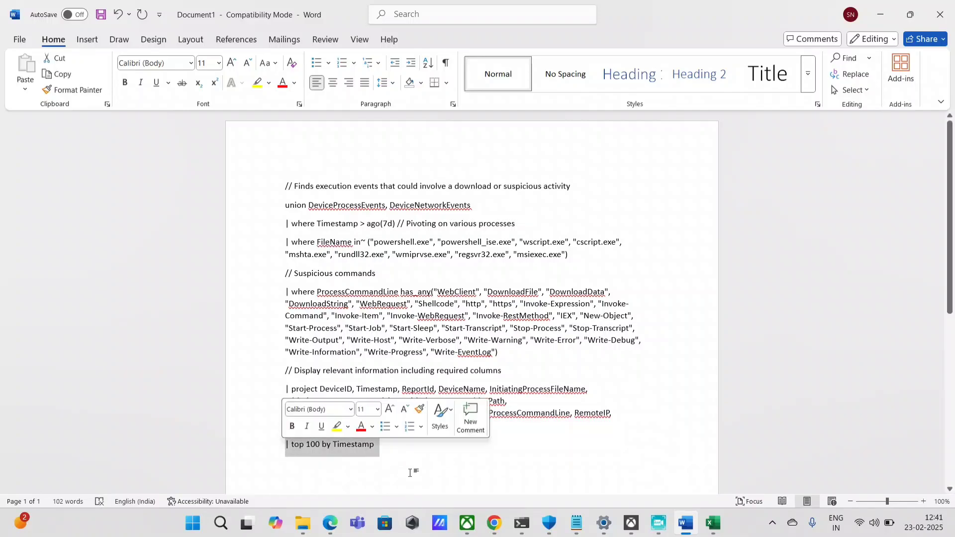
{"action": "left_click", "coordinate": [432, 464]}
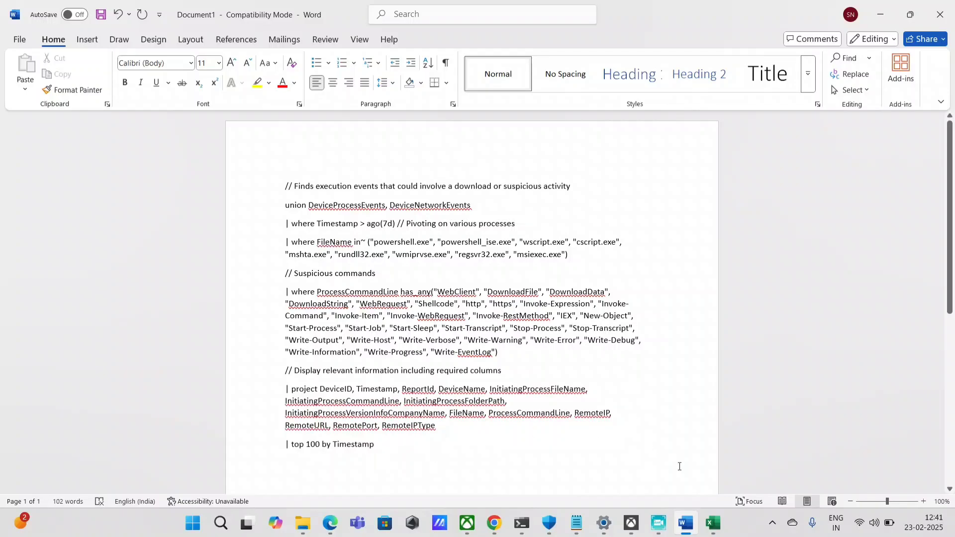
{"action": "left_click", "coordinate": [640, 488]}
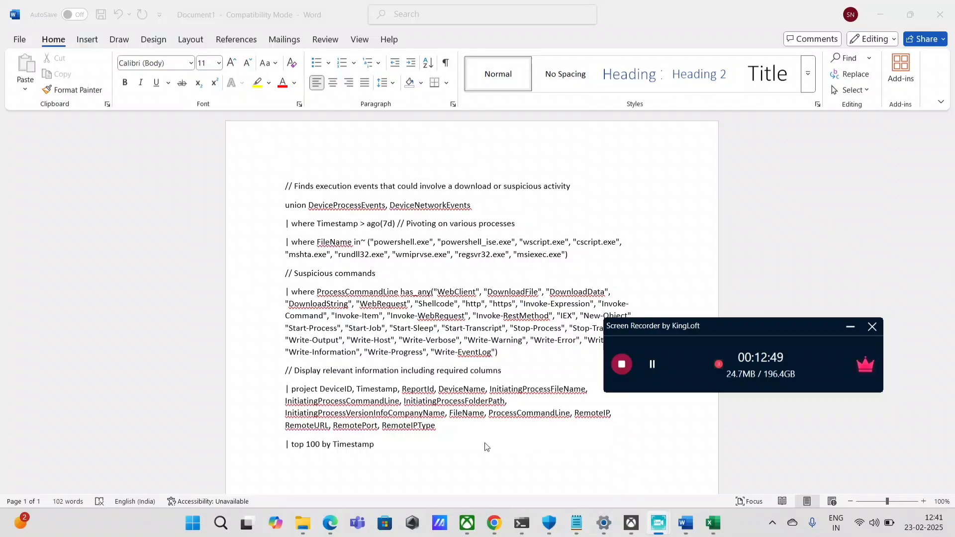
{"action": "left_click", "coordinate": [393, 448]}
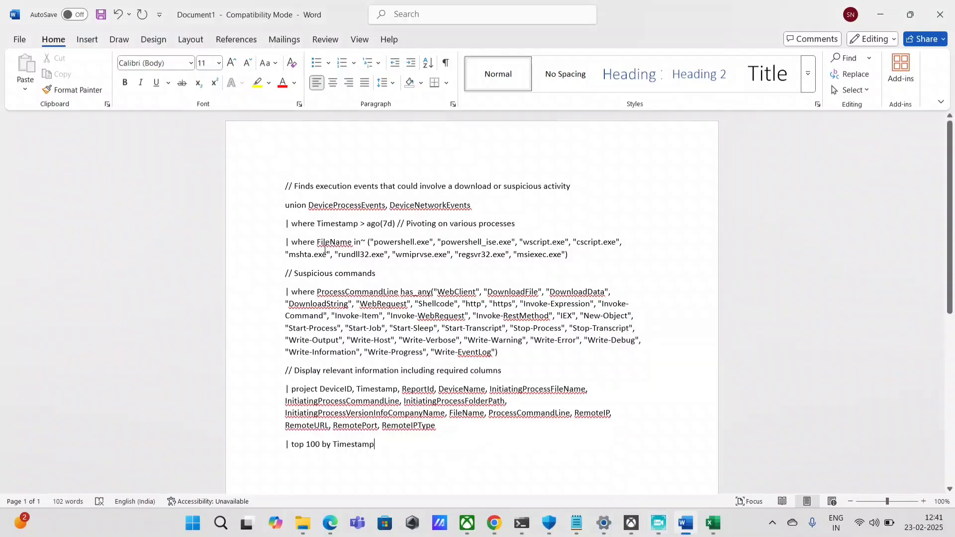
{"action": "mouse_move", "coordinate": [576, 522]}
{"action": "mouse_move", "coordinate": [660, 530]}
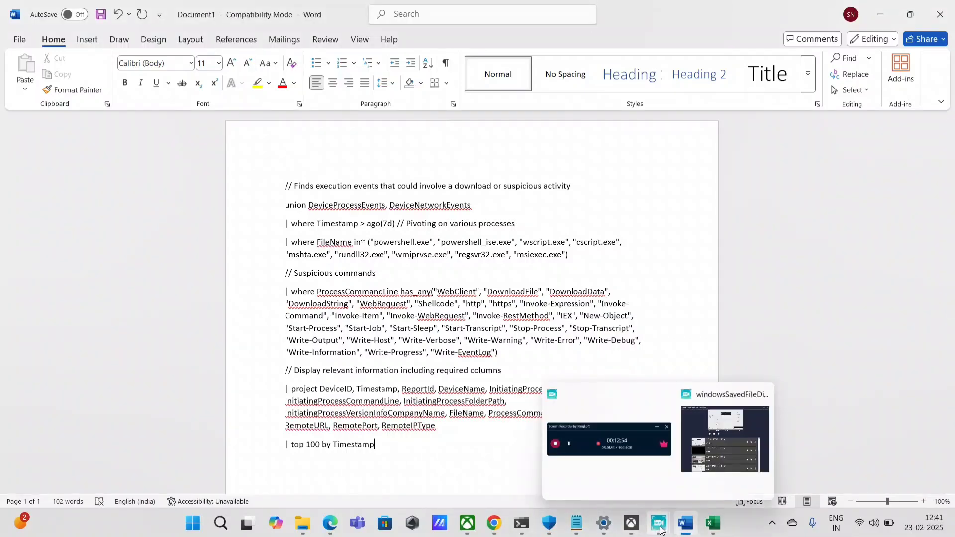
{"action": "left_click", "coordinate": [639, 463]}
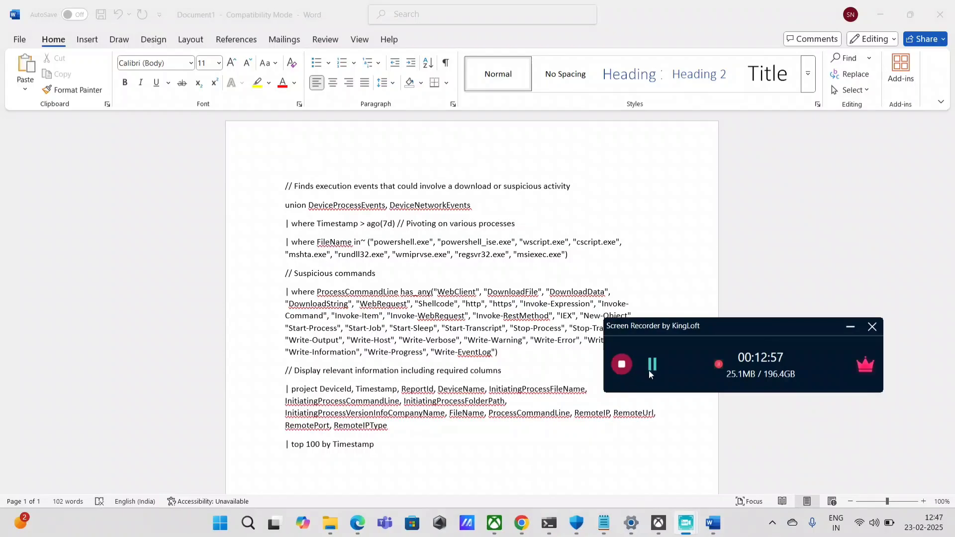
Copy the whole query from the document and paste it into the Advanced hunting query editor of Microsoft Defender in Edge
{"action": "left_click", "coordinate": [391, 446]}
{"action": "left_click_drag", "start_coordinate": [390, 447], "coordinate": [273, 197]}
{"action": "key", "text": "ctrl+c"}
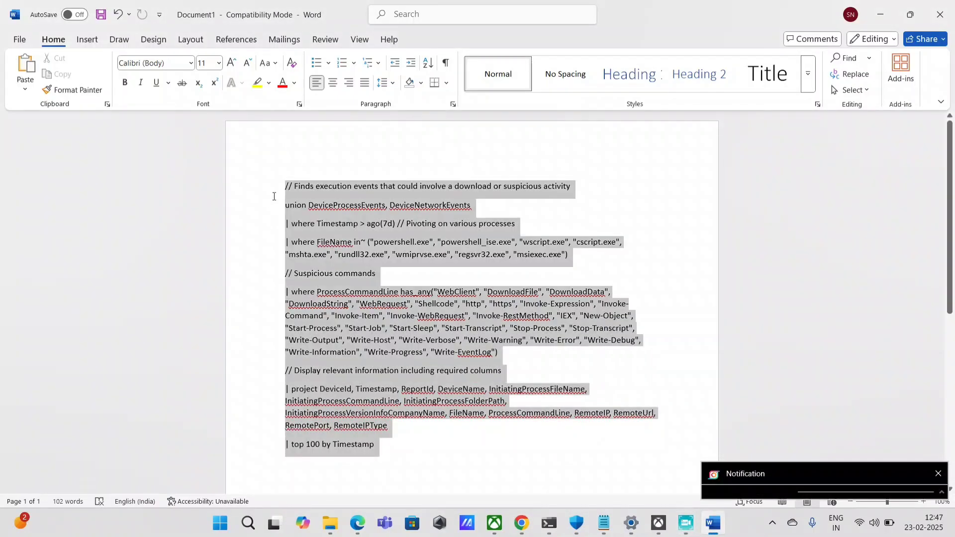
{"action": "mouse_move", "coordinate": [359, 525]}
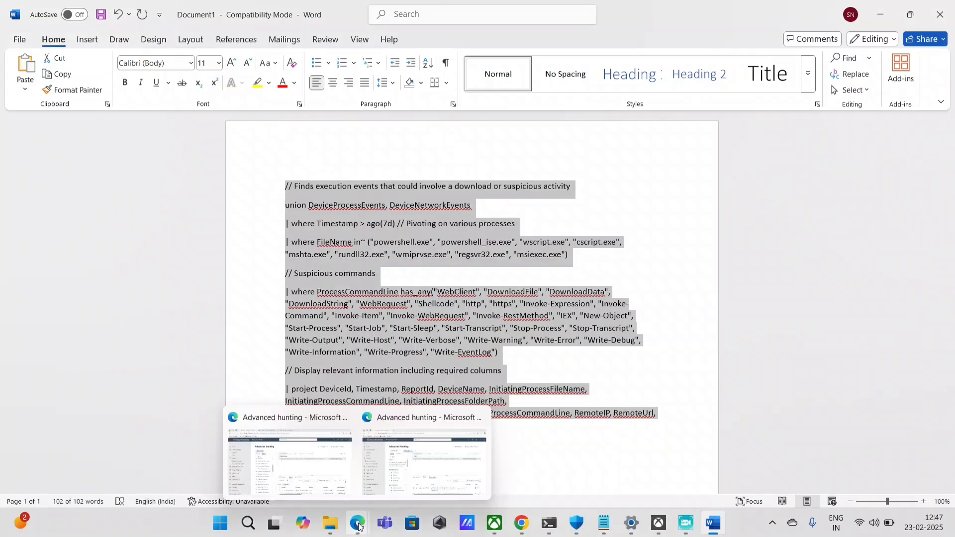
{"action": "left_click", "coordinate": [290, 460]}
{"action": "left_click", "coordinate": [487, 243]}
{"action": "key", "text": "ctrl+v"}
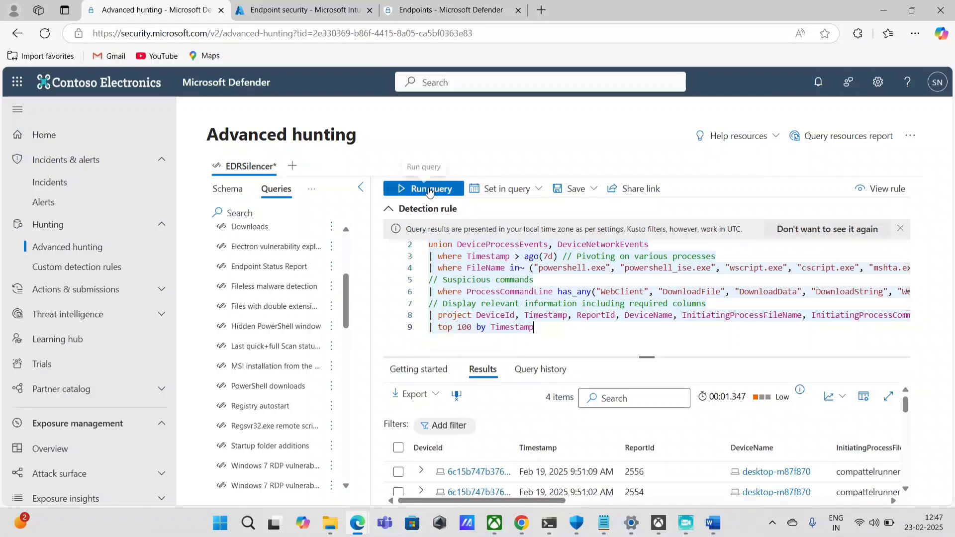
Check the time range options and the ago(7d) Timestamp filter, and run the full query with no part of it selected
{"action": "left_click", "coordinate": [504, 189]}
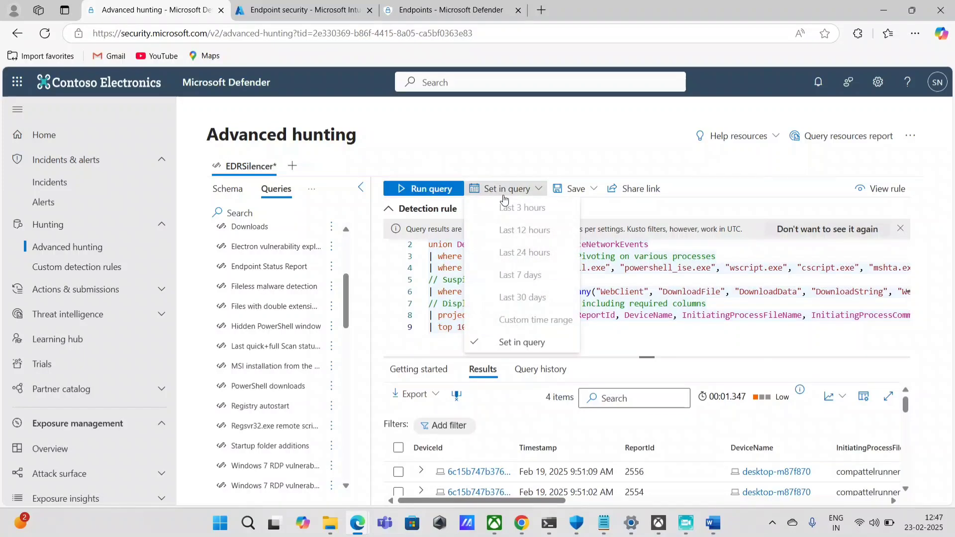
{"action": "left_click", "coordinate": [533, 127]}
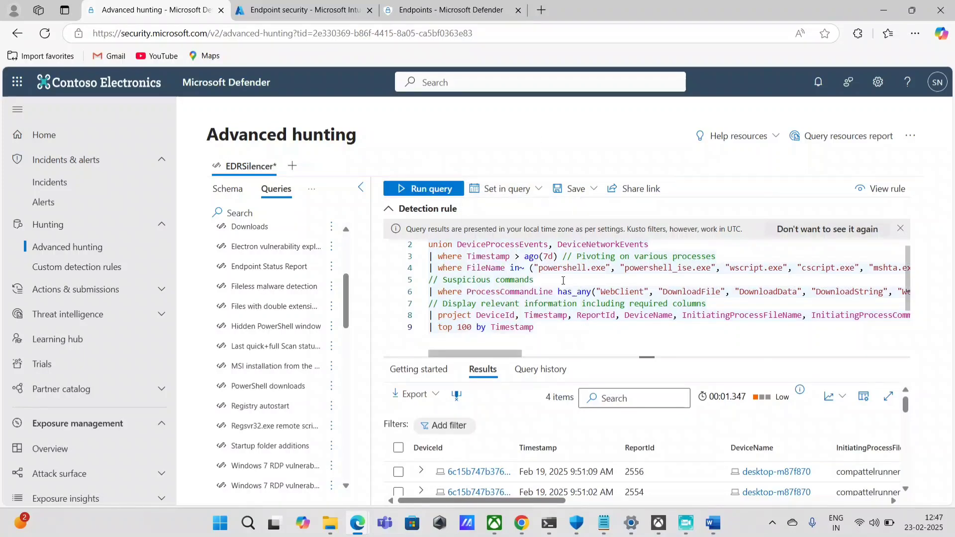
{"action": "left_click_drag", "start_coordinate": [558, 256], "coordinate": [515, 256]}
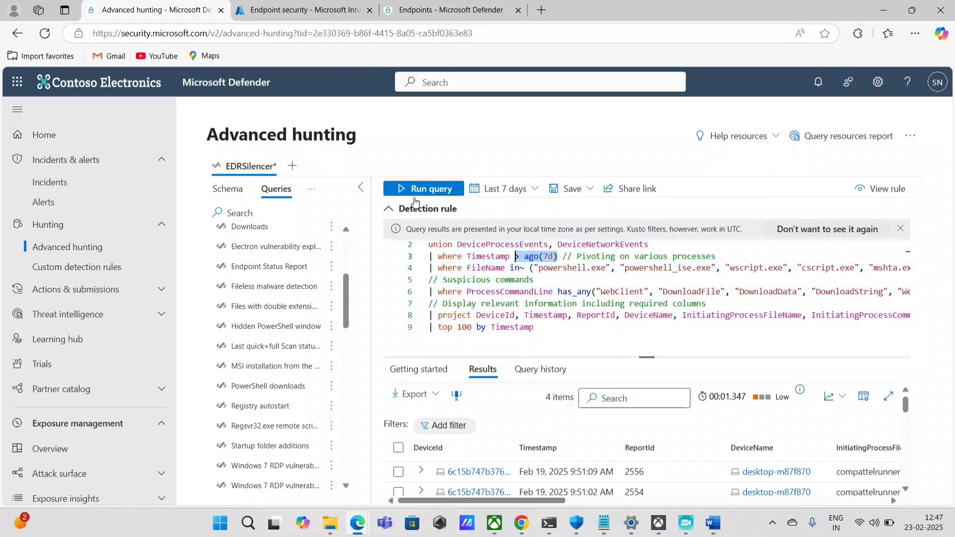
{"action": "left_click", "coordinate": [432, 188]}
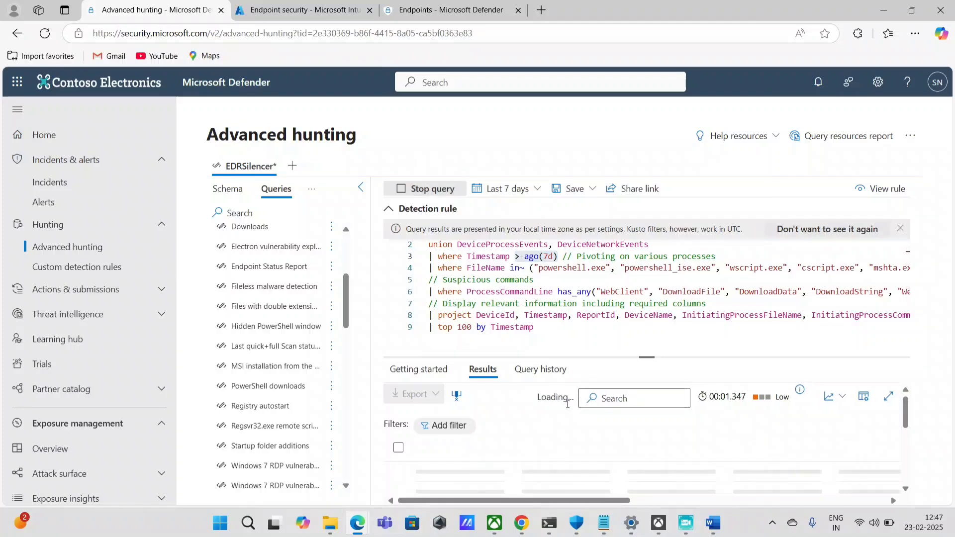
{"action": "left_click", "coordinate": [555, 331]}
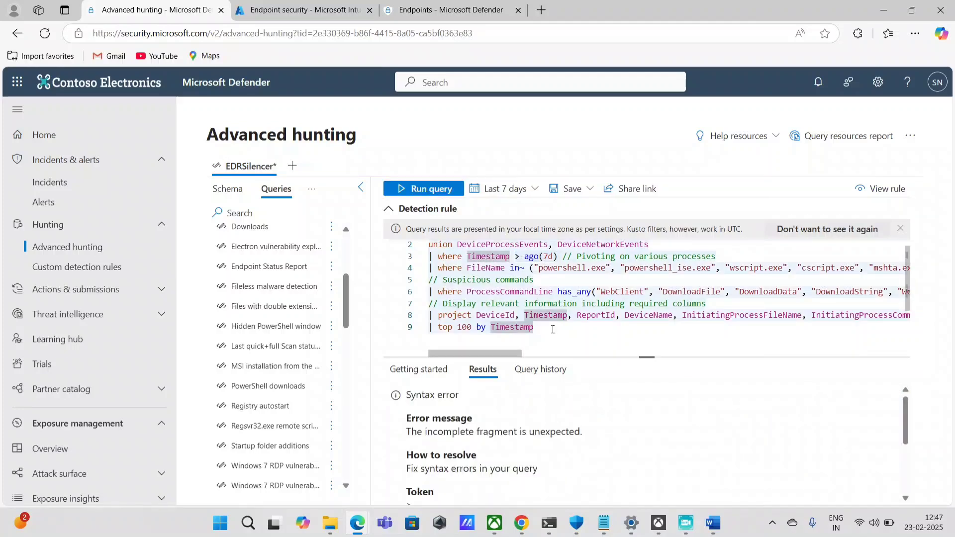
{"action": "left_click", "coordinate": [426, 189]}
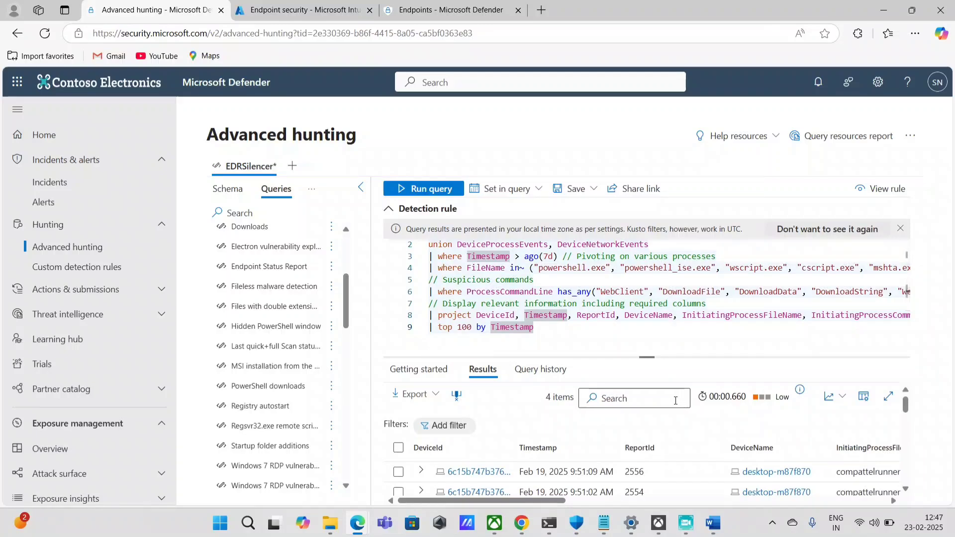
Expand the query results to full view and examine the DeviceName and FileName values of the first record
{"action": "left_click", "coordinate": [889, 396]}
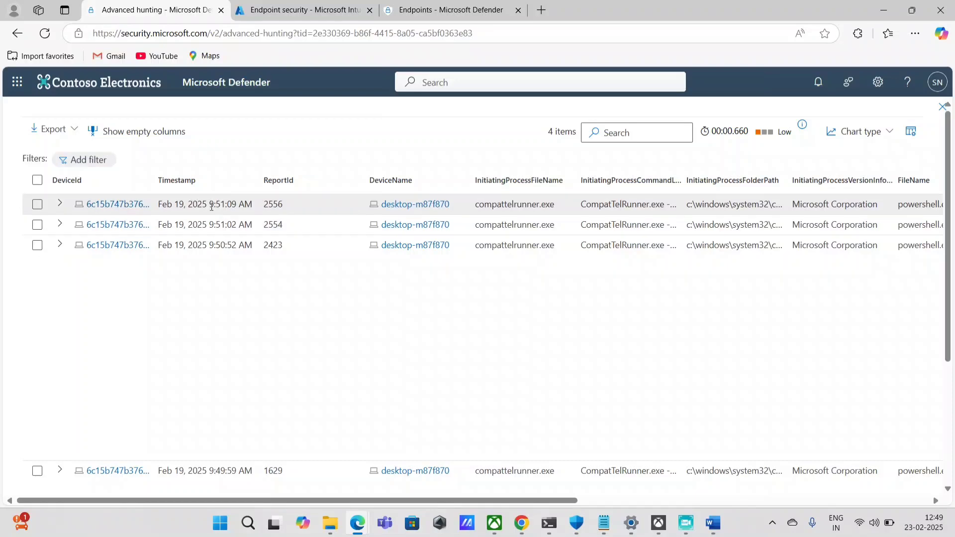
{"action": "left_click_drag", "start_coordinate": [460, 207], "coordinate": [376, 210]}
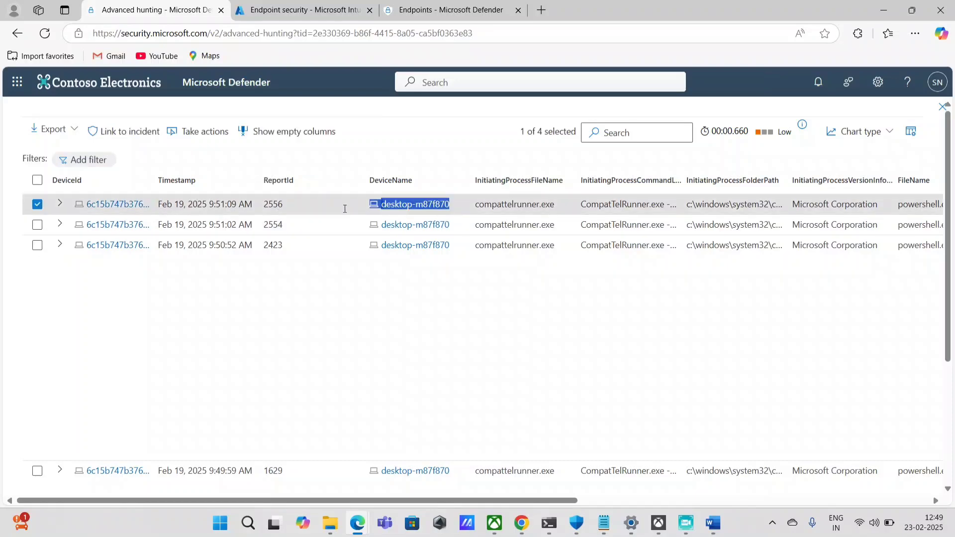
{"action": "left_click", "coordinate": [927, 112]}
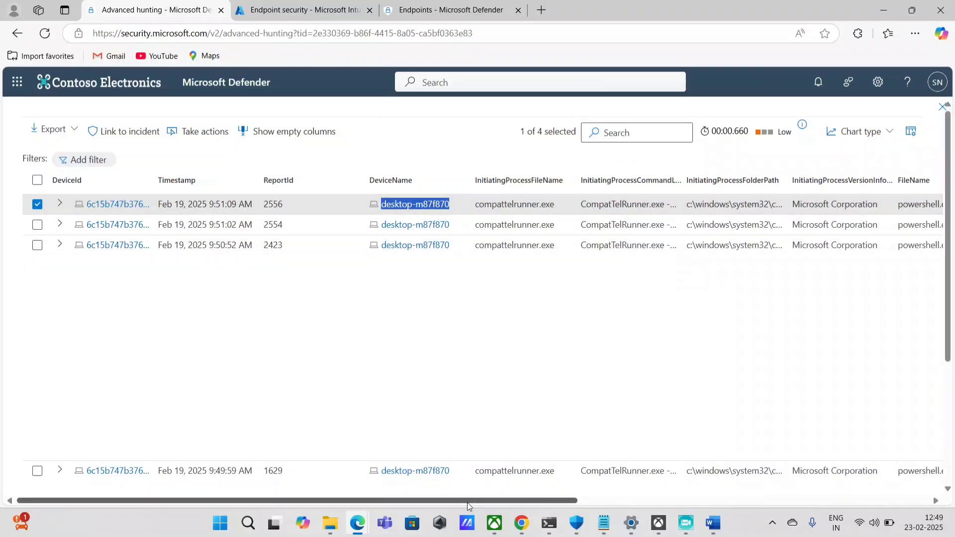
{"action": "left_click_drag", "start_coordinate": [467, 500], "coordinate": [623, 501]}
{"action": "left_click_drag", "start_coordinate": [707, 211], "coordinate": [640, 209]}
{"action": "left_click", "coordinate": [929, 113]}
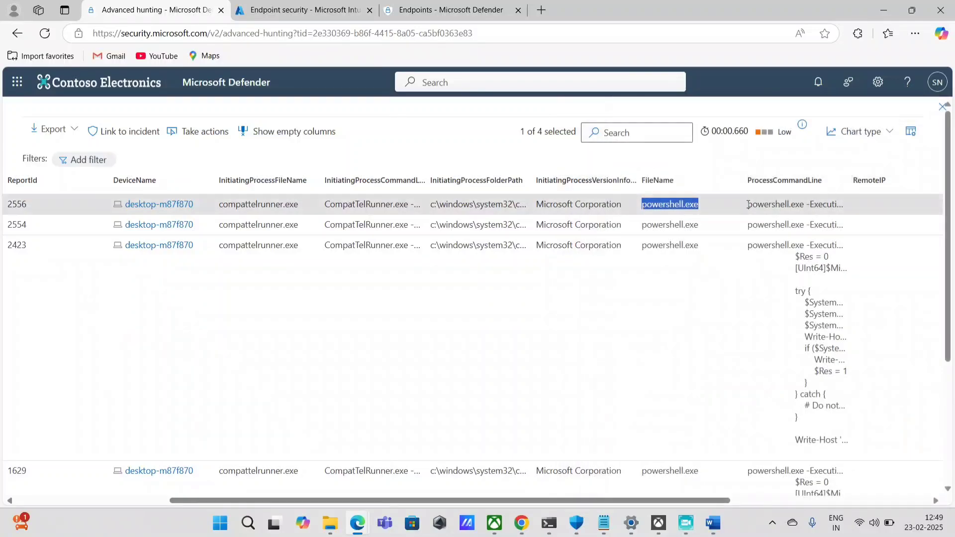
Inspect the first record from its ProcessCommandLine value and examine its process tree and the compattelrunner.exe details
{"action": "left_click_drag", "start_coordinate": [748, 204], "coordinate": [841, 215]}
{"action": "left_click", "coordinate": [763, 209]}
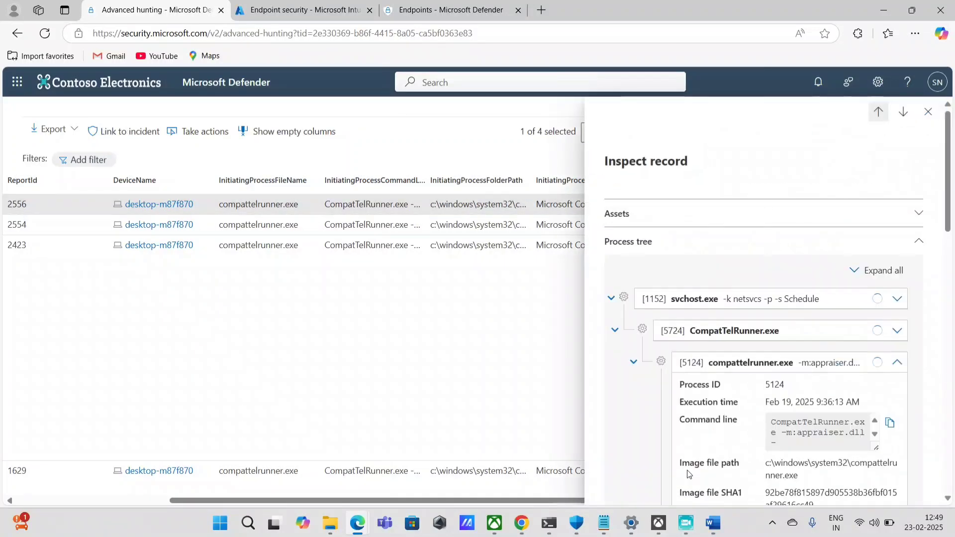
{"action": "scroll", "coordinate": [703, 427], "scroll_direction": "down", "scroll_amount": 2}
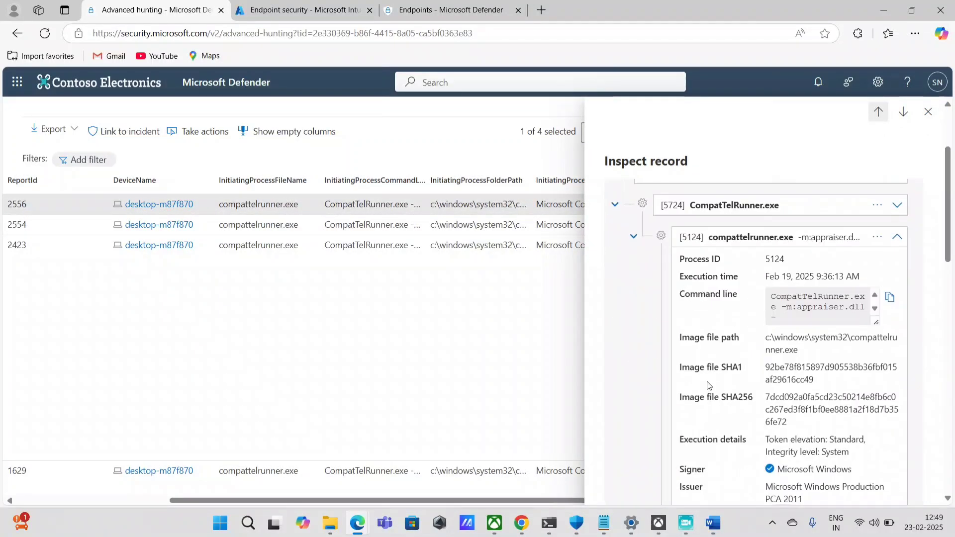
{"action": "scroll", "coordinate": [706, 393], "scroll_direction": "down", "scroll_amount": 7}
{"action": "scroll", "coordinate": [707, 383], "scroll_direction": "up", "scroll_amount": 8}
{"action": "scroll", "coordinate": [707, 378], "scroll_direction": "up", "scroll_amount": 1}
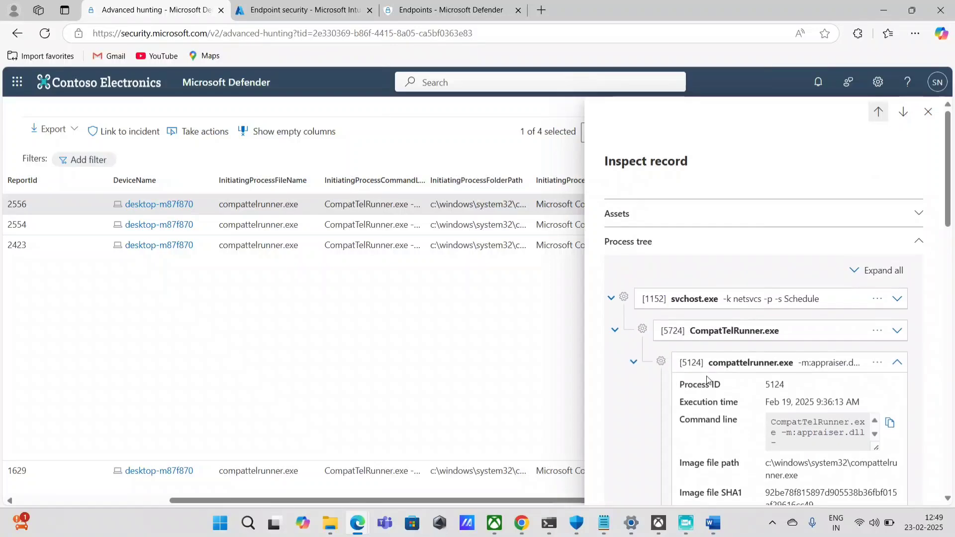
{"action": "scroll", "coordinate": [655, 353], "scroll_direction": "down", "scroll_amount": 1}
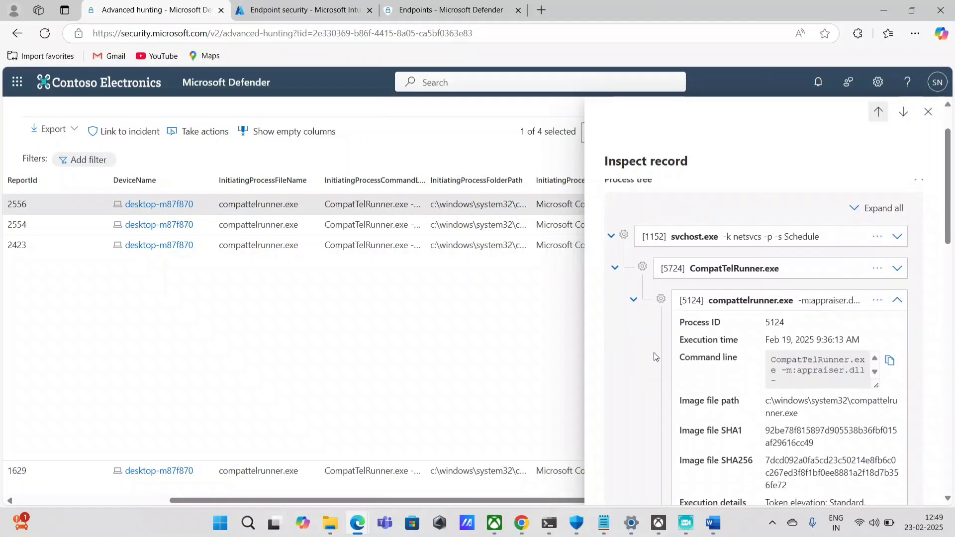
Examine the powershell.exe process details and the remaining fields of the inspected record, and close it
{"action": "scroll", "coordinate": [666, 348], "scroll_direction": "down", "scroll_amount": 8}
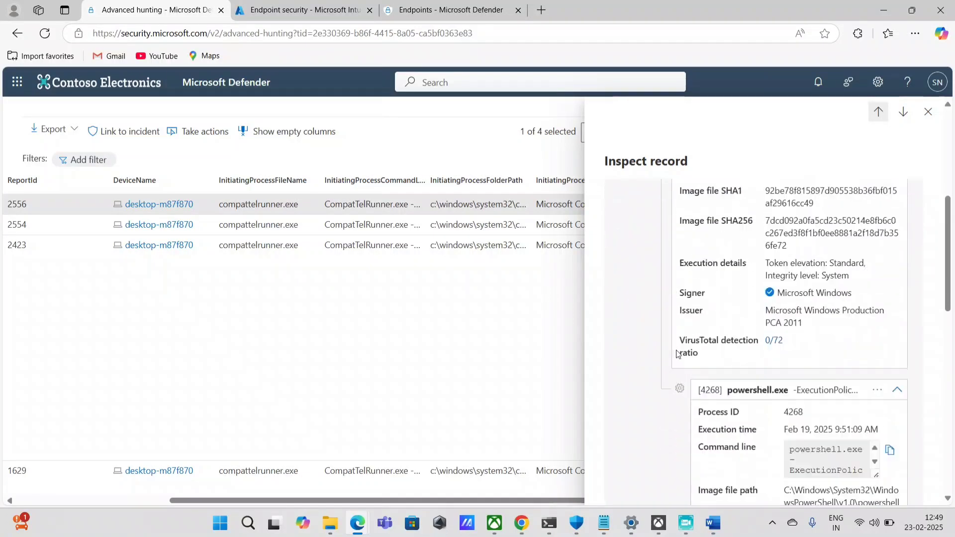
{"action": "scroll", "coordinate": [679, 343], "scroll_direction": "up", "scroll_amount": 3}
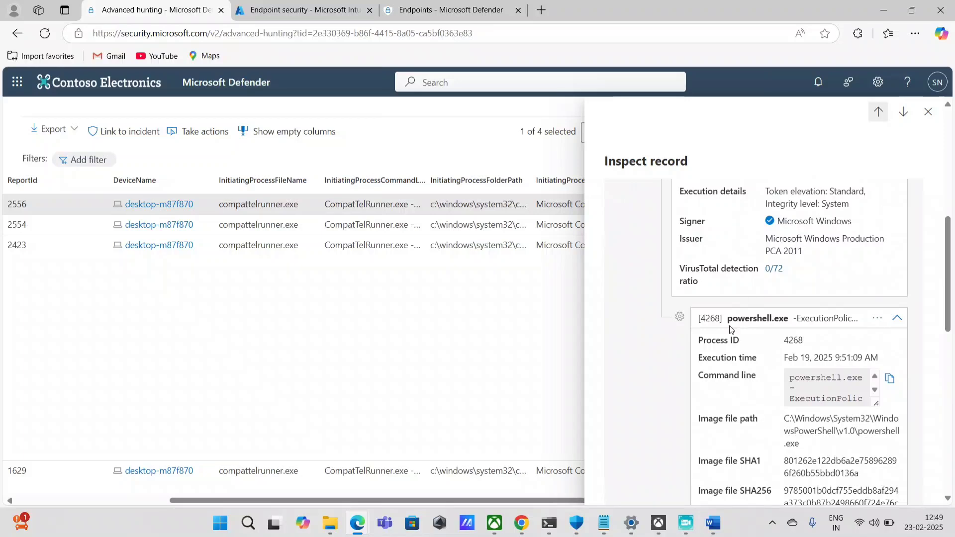
{"action": "left_click_drag", "start_coordinate": [795, 318], "coordinate": [866, 323]}
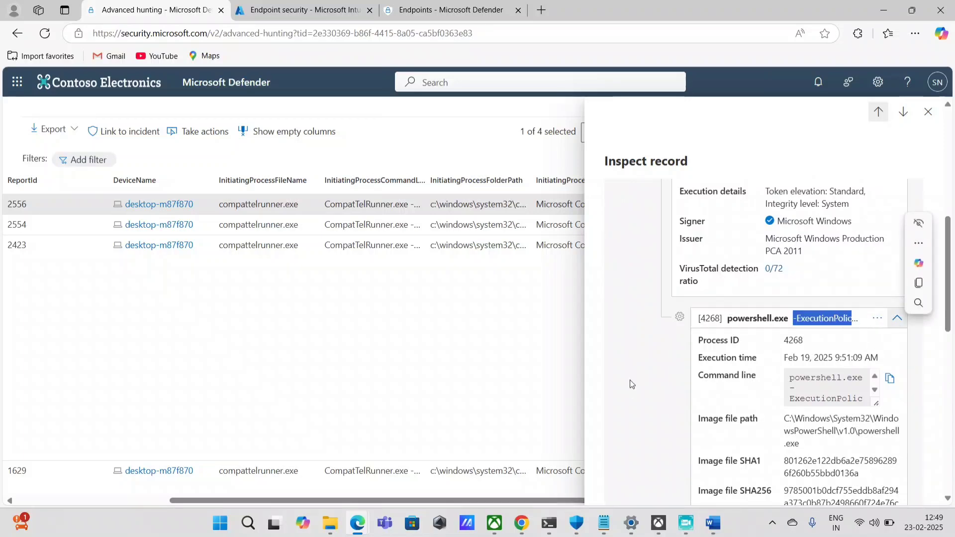
{"action": "scroll", "coordinate": [794, 404], "scroll_direction": "down", "scroll_amount": 4}
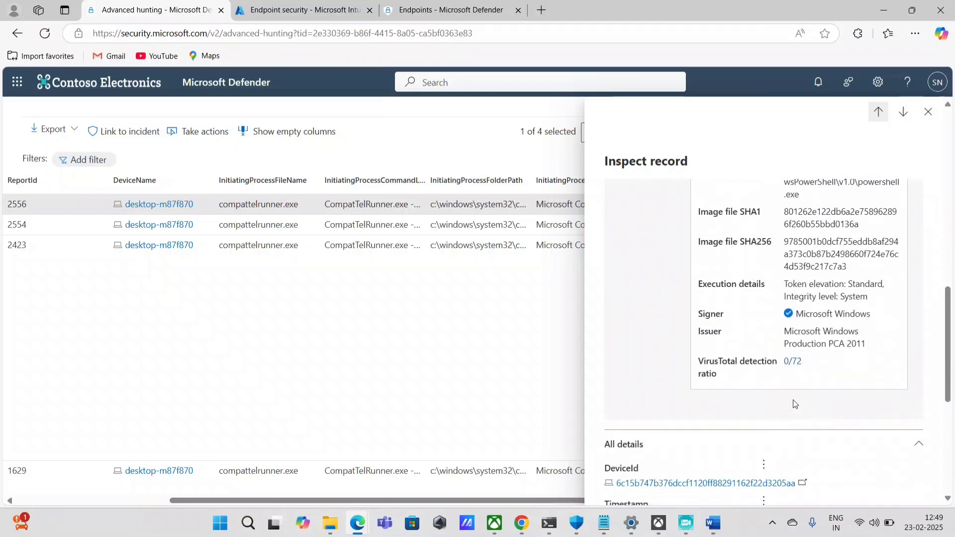
{"action": "left_click_drag", "start_coordinate": [698, 315], "coordinate": [869, 316]}
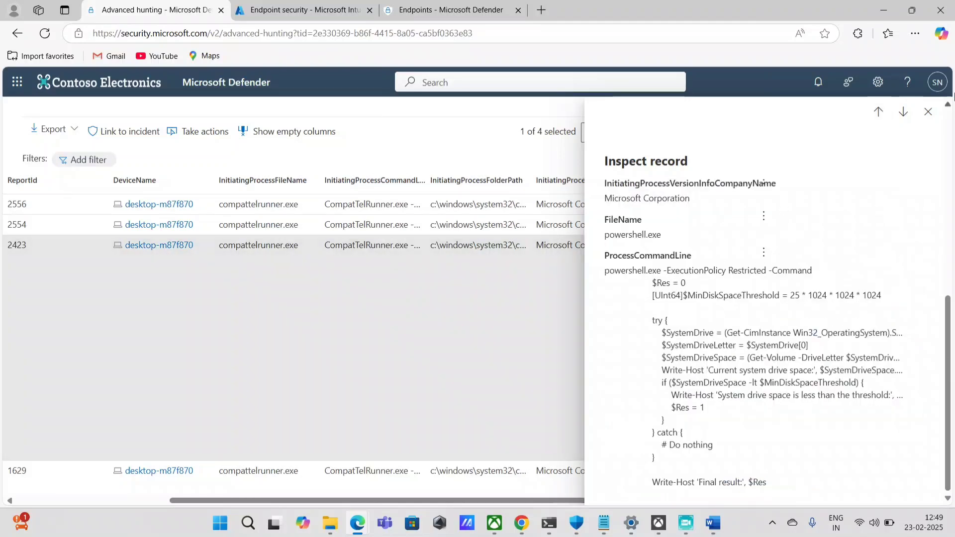
{"action": "left_click", "coordinate": [928, 112]}
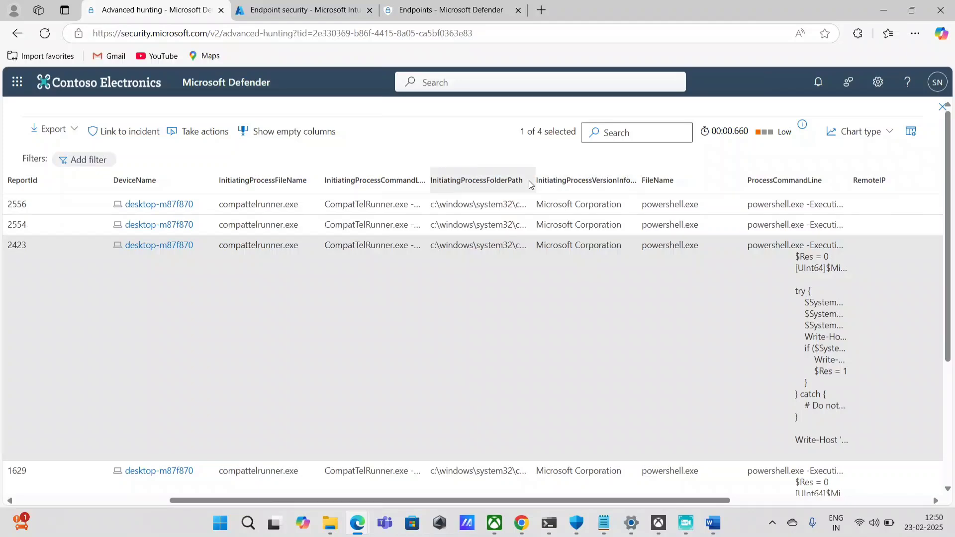
Widen the InitiatingProcessFolderPath column and check the first record's full folder path
{"action": "left_click_drag", "start_coordinate": [530, 185], "coordinate": [734, 184]}
{"action": "left_click_drag", "start_coordinate": [596, 204], "coordinate": [430, 204]}
{"action": "left_click", "coordinate": [928, 111]}
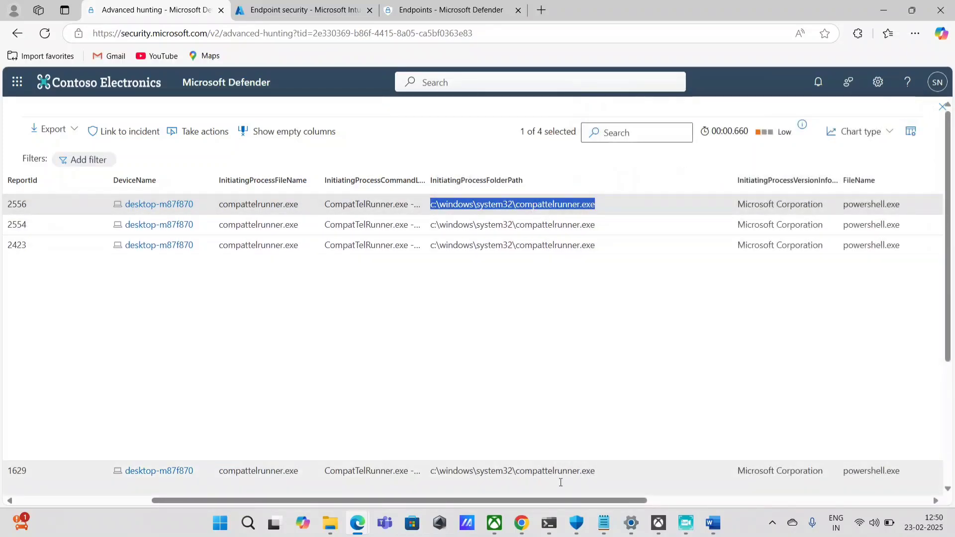
{"action": "scroll", "coordinate": [552, 279], "scroll_direction": "right", "scroll_amount": 5}
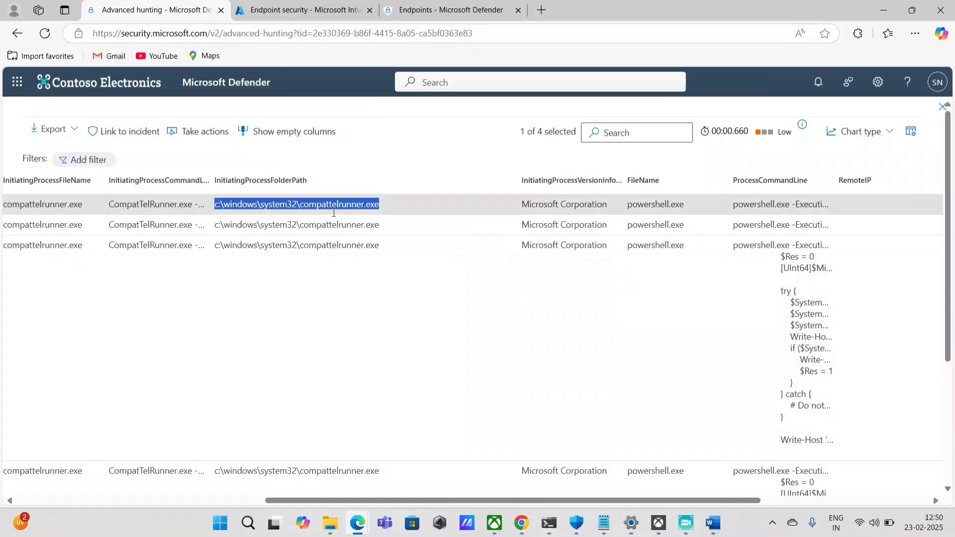
Inspect the first record again, examine the compattelrunner.exe VirusTotal detection ratio and the record's full details, and close it
{"action": "left_click", "coordinate": [285, 210]}
{"action": "scroll", "coordinate": [862, 413], "scroll_direction": "down", "scroll_amount": 10}
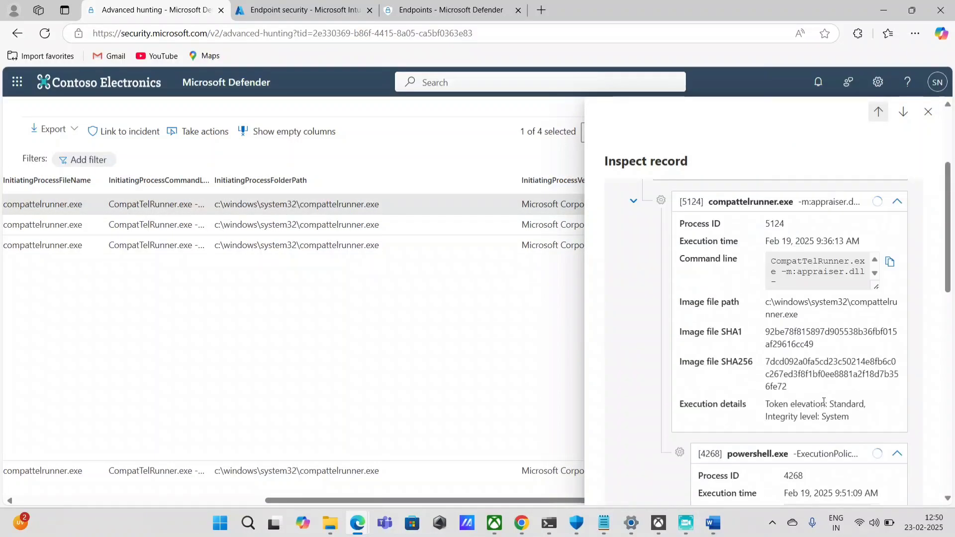
{"action": "scroll", "coordinate": [735, 339], "scroll_direction": "up", "scroll_amount": 3}
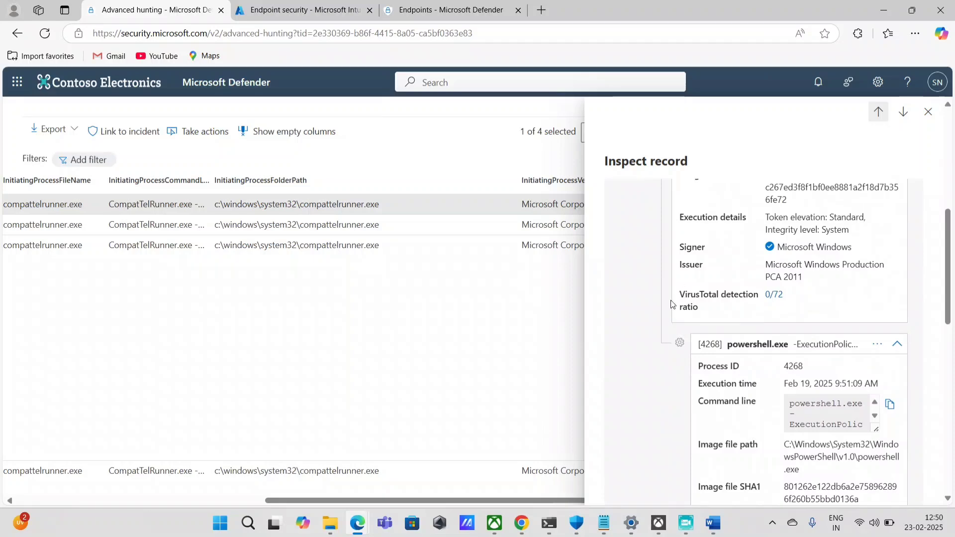
{"action": "left_click_drag", "start_coordinate": [672, 304], "coordinate": [708, 309]}
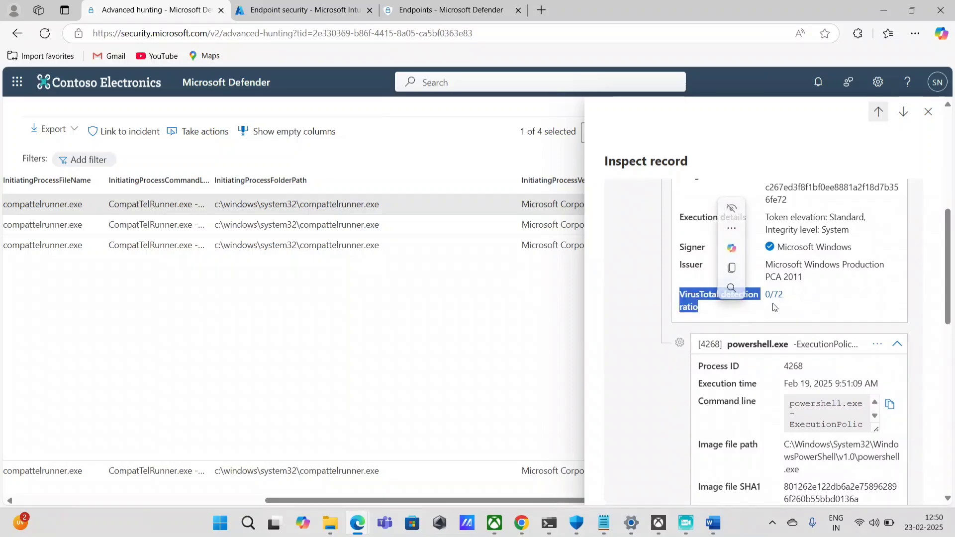
{"action": "scroll", "coordinate": [794, 308], "scroll_direction": "down", "scroll_amount": 15}
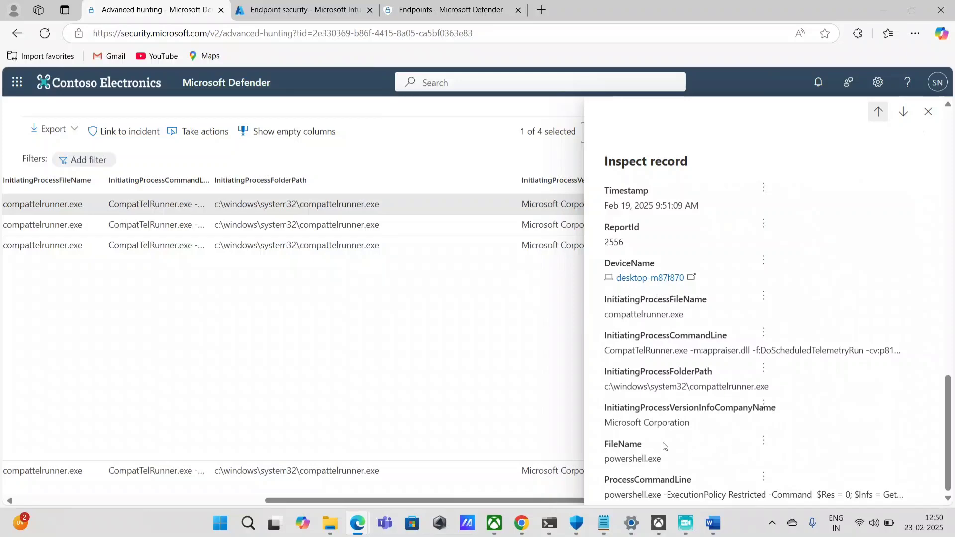
{"action": "scroll", "coordinate": [897, 323], "scroll_direction": "up", "scroll_amount": 15}
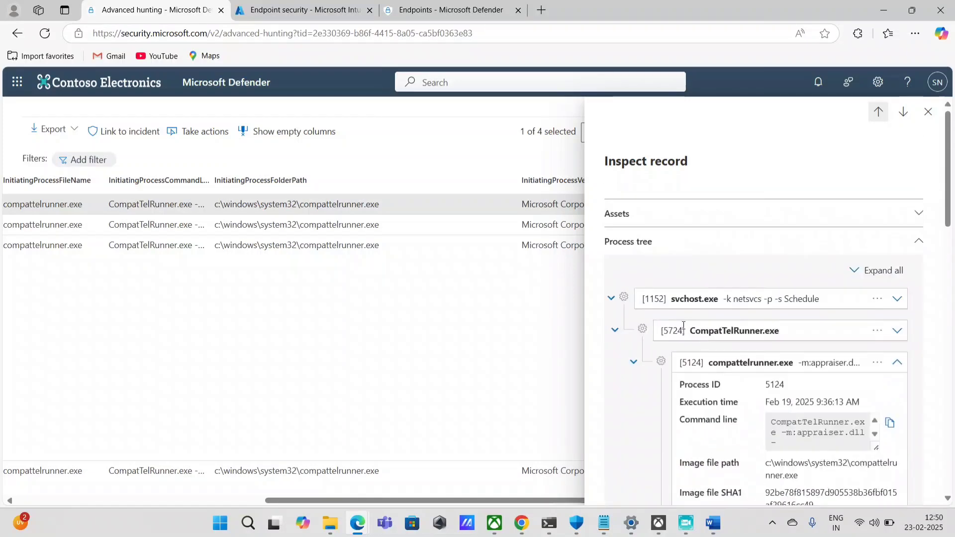
{"action": "left_click", "coordinate": [929, 113]}
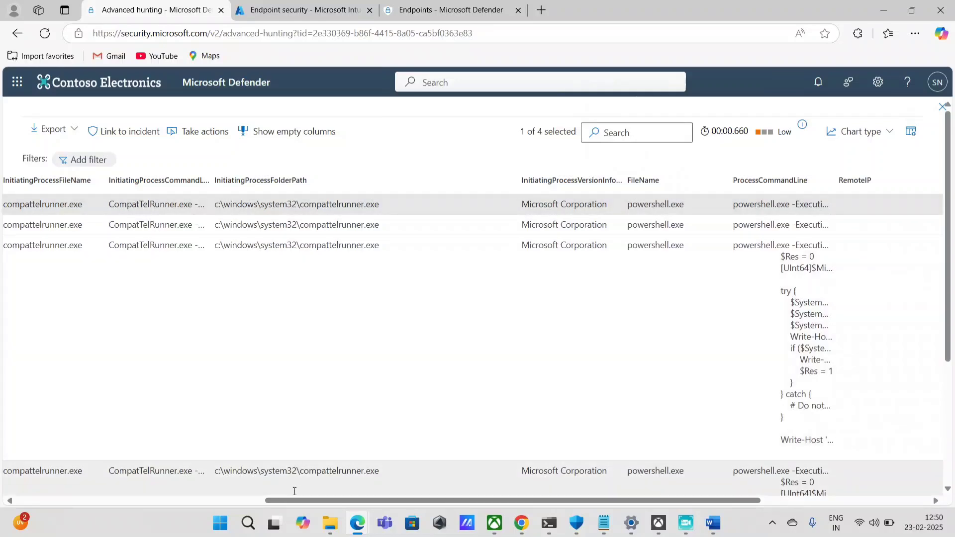
Compare the initiating process columns with the FileName value of the first record, and close its details
{"action": "left_click_drag", "start_coordinate": [293, 500], "coordinate": [197, 495]}
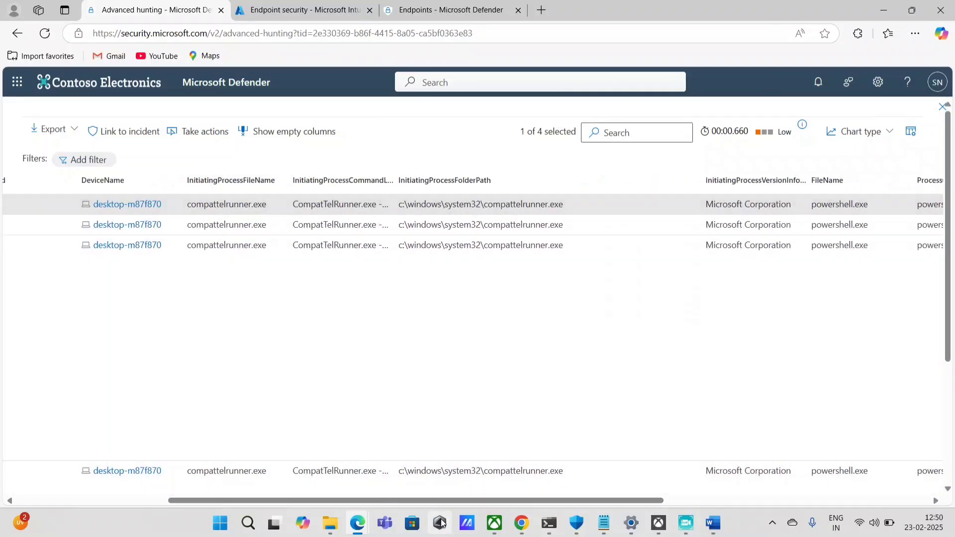
{"action": "left_click_drag", "start_coordinate": [442, 500], "coordinate": [557, 501]}
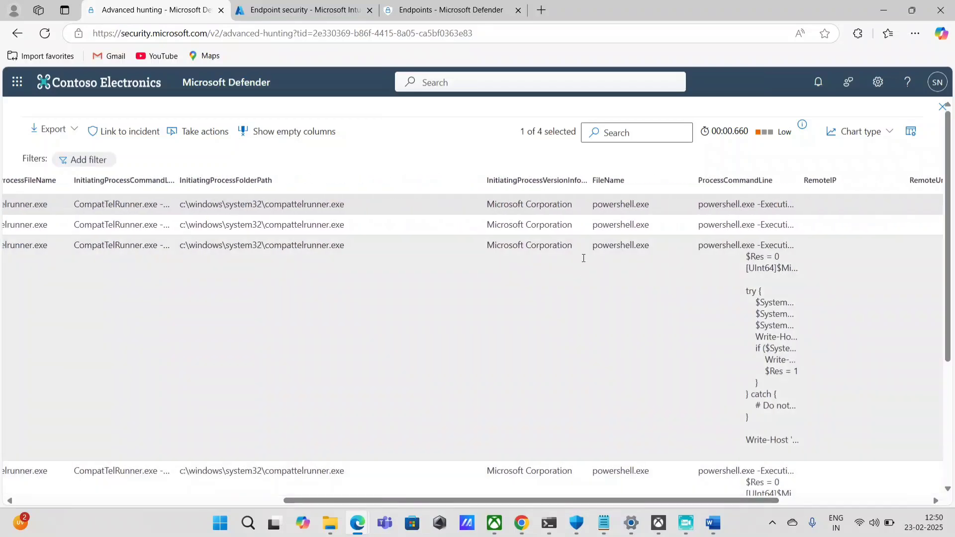
{"action": "left_click_drag", "start_coordinate": [657, 206], "coordinate": [584, 208]}
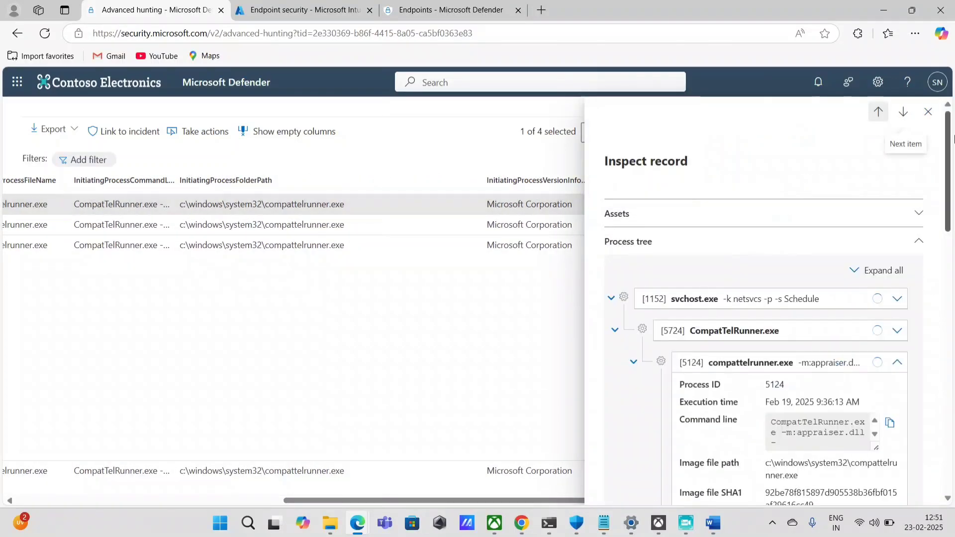
{"action": "left_click", "coordinate": [929, 111]}
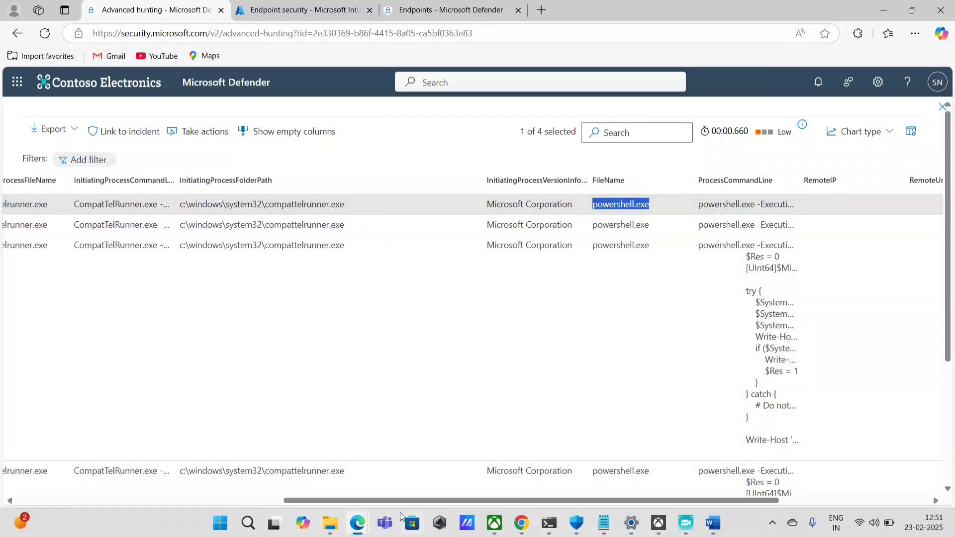
Widen the ProcessCommandLine column and check the result columns from DeviceId through RemoteIPType
{"action": "left_click_drag", "start_coordinate": [388, 500], "coordinate": [90, 500]}
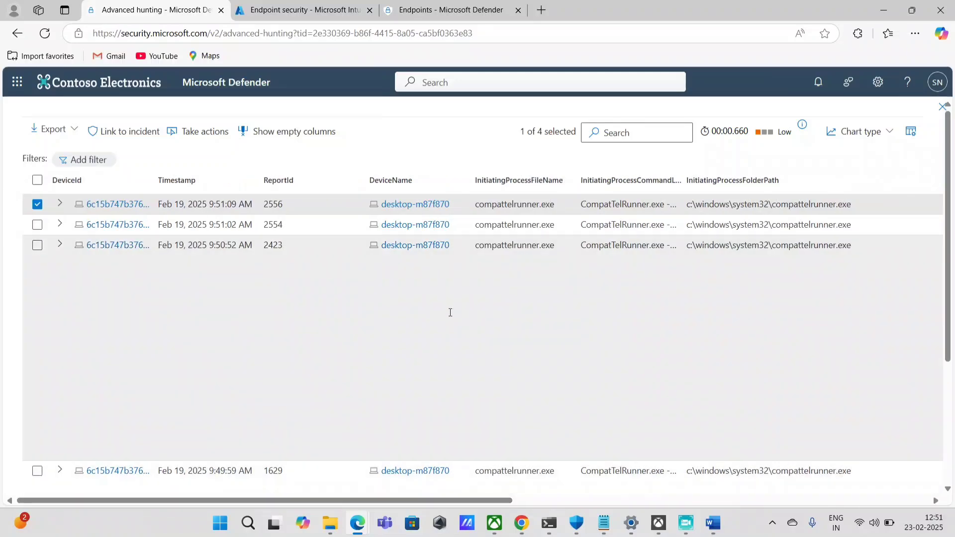
{"action": "left_click_drag", "start_coordinate": [498, 499], "coordinate": [702, 500]}
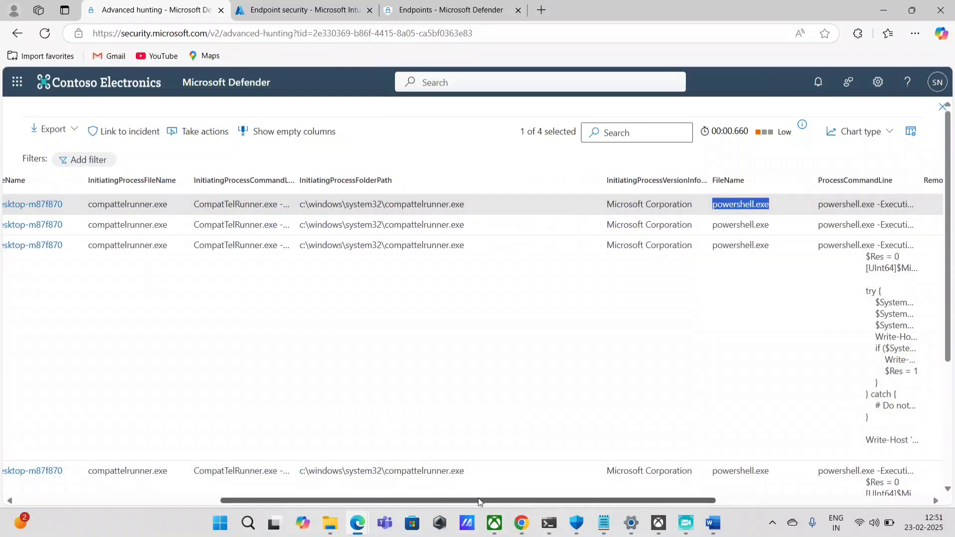
{"action": "left_click_drag", "start_coordinate": [593, 500], "coordinate": [807, 523]}
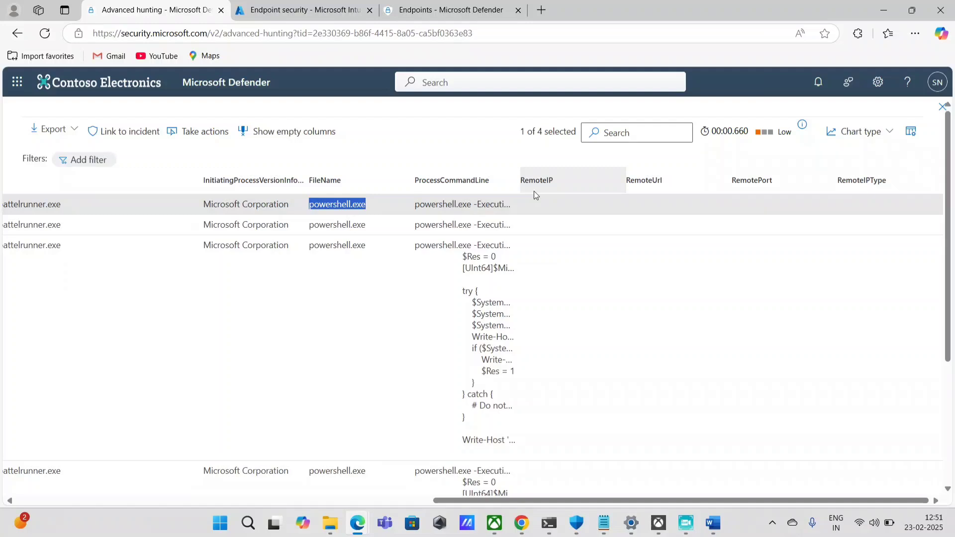
{"action": "left_click_drag", "start_coordinate": [517, 180], "coordinate": [570, 181]}
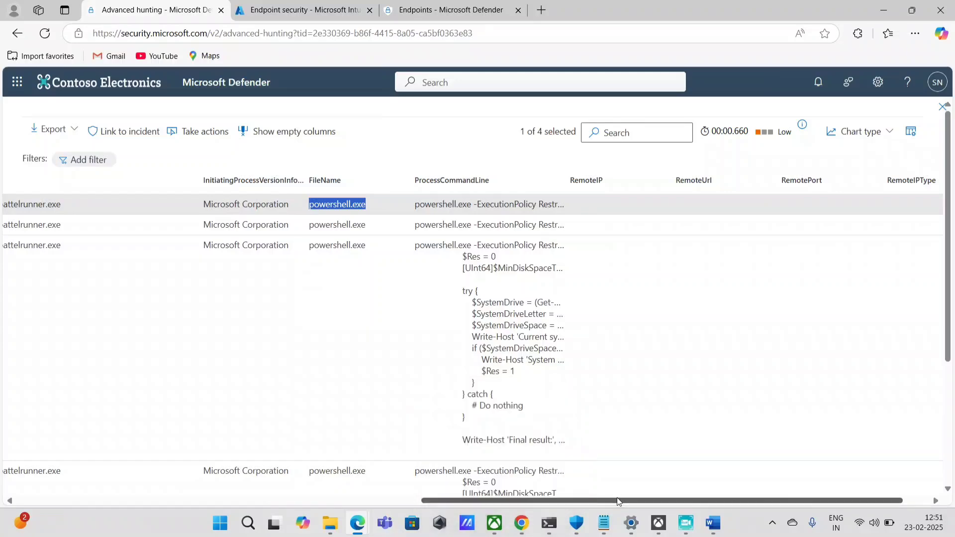
{"action": "left_click_drag", "start_coordinate": [616, 502], "coordinate": [211, 504]}
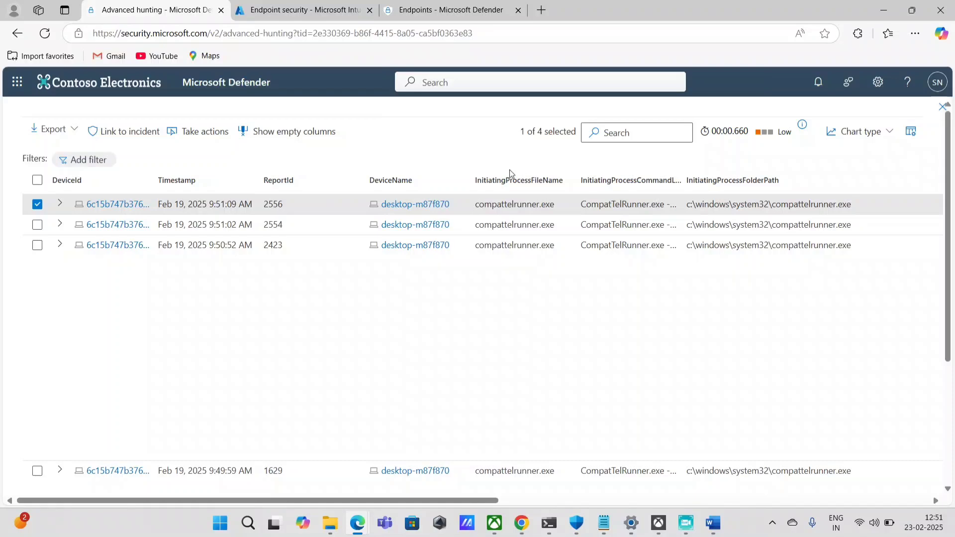
Review the response actions available for the selected record, trying device options such as Isolate device and Restrict app execution, and cancel
{"action": "left_click", "coordinate": [189, 140]}
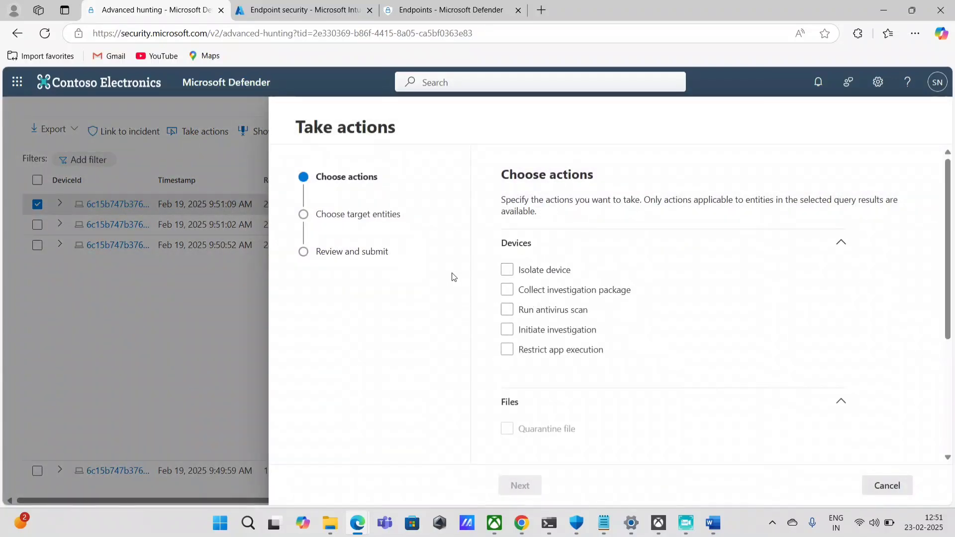
{"action": "left_click", "coordinate": [508, 271]}
{"action": "left_click", "coordinate": [513, 273]}
{"action": "left_click", "coordinate": [508, 291]}
{"action": "left_click", "coordinate": [509, 292]}
{"action": "left_click", "coordinate": [522, 311]}
{"action": "left_click", "coordinate": [523, 313]}
{"action": "left_click", "coordinate": [510, 314]}
{"action": "left_click", "coordinate": [512, 350]}
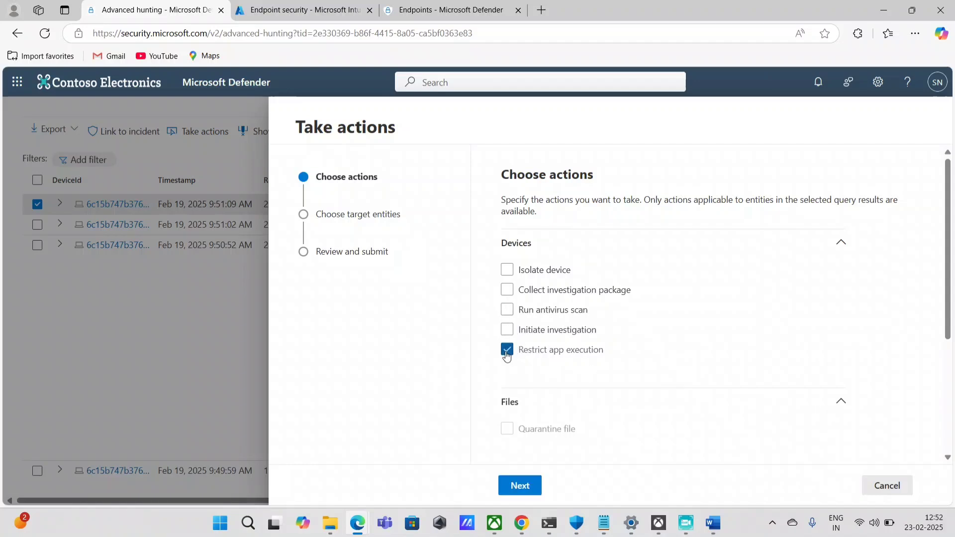
{"action": "scroll", "coordinate": [622, 363], "scroll_direction": "down", "scroll_amount": 3}
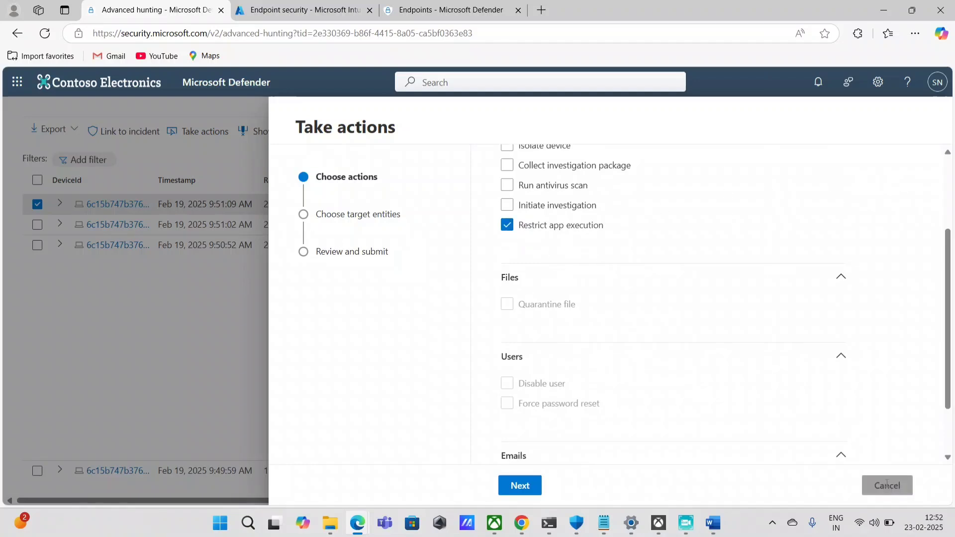
{"action": "left_click", "coordinate": [888, 486]}
Check the first record's InitiatingProcessFileName value, deselect the record and leave the full view of the results
{"action": "left_click_drag", "start_coordinate": [470, 208], "coordinate": [553, 206]}
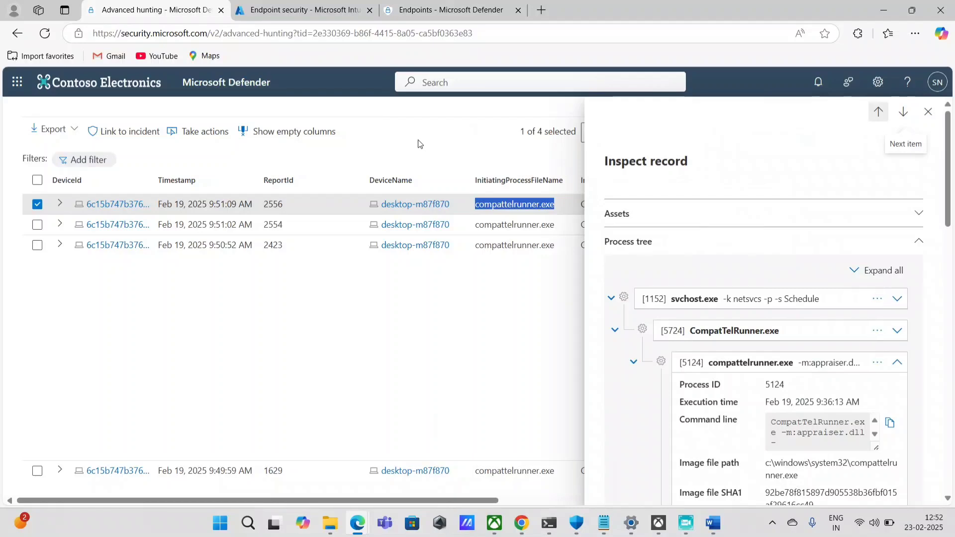
{"action": "left_click", "coordinate": [420, 143]}
{"action": "left_click", "coordinate": [928, 111]}
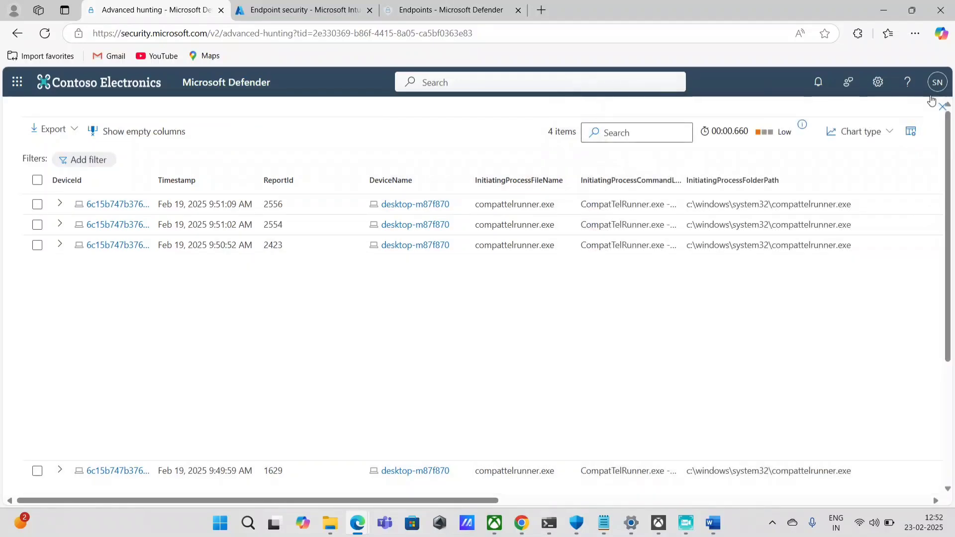
{"action": "left_click", "coordinate": [942, 106]}
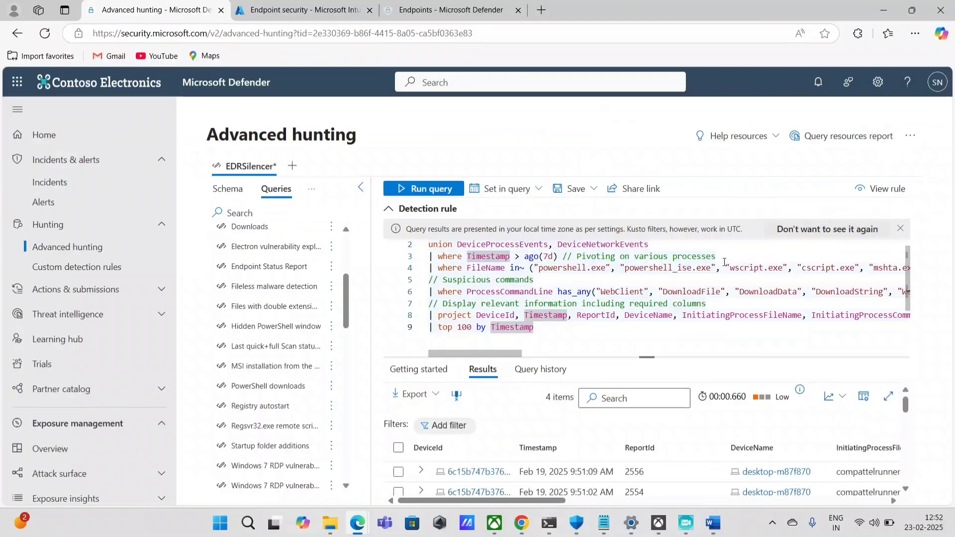
Review the whole query in the editor and dismiss the notice about the local time zone
{"action": "scroll", "coordinate": [542, 319], "scroll_direction": "down", "scroll_amount": 2}
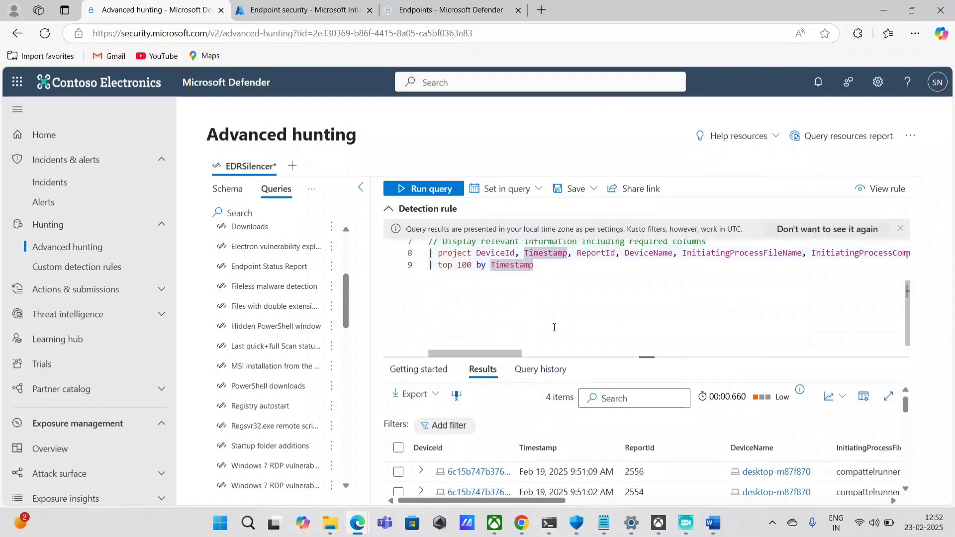
{"action": "scroll", "coordinate": [568, 338], "scroll_direction": "up", "scroll_amount": 3}
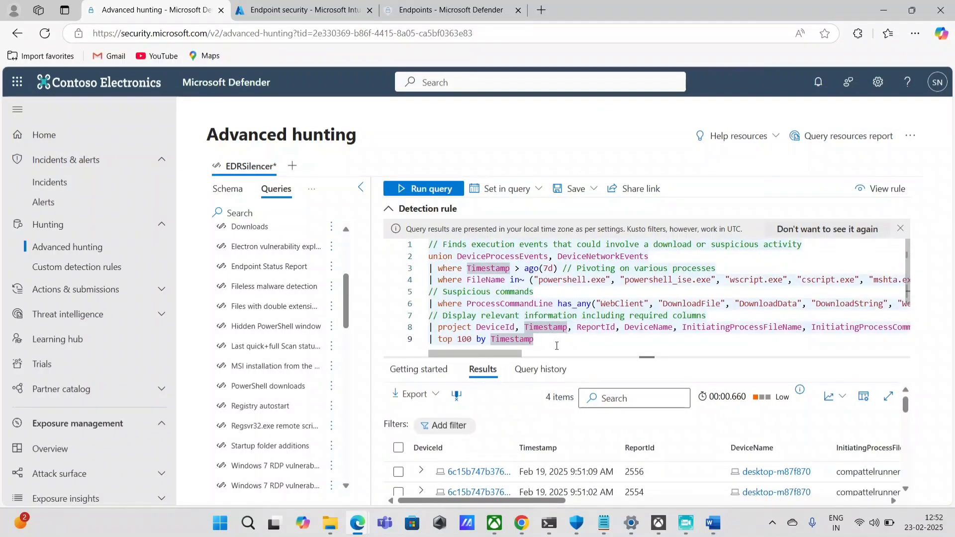
{"action": "key", "text": "ctrl+a"}
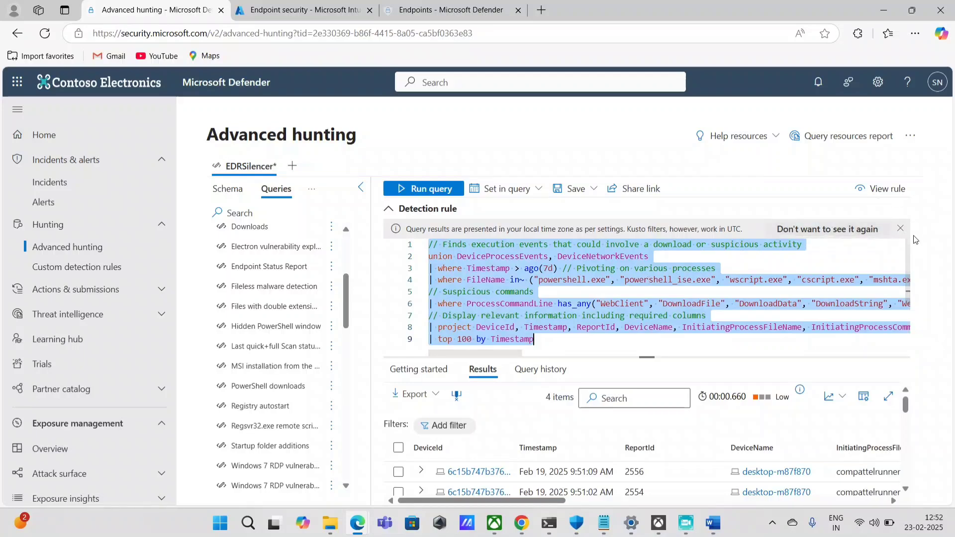
{"action": "left_click", "coordinate": [900, 229]}
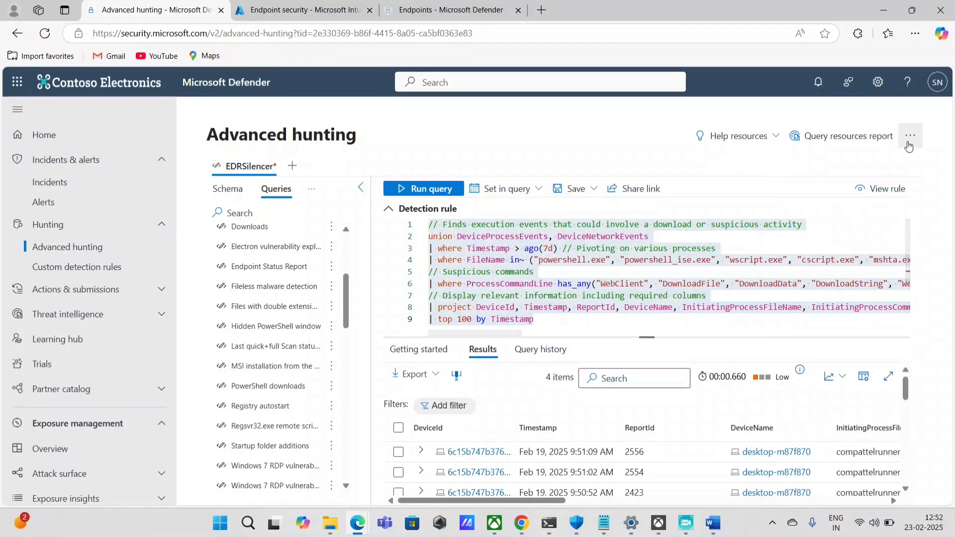
{"action": "left_click", "coordinate": [908, 136]}
{"action": "left_click", "coordinate": [538, 154]}
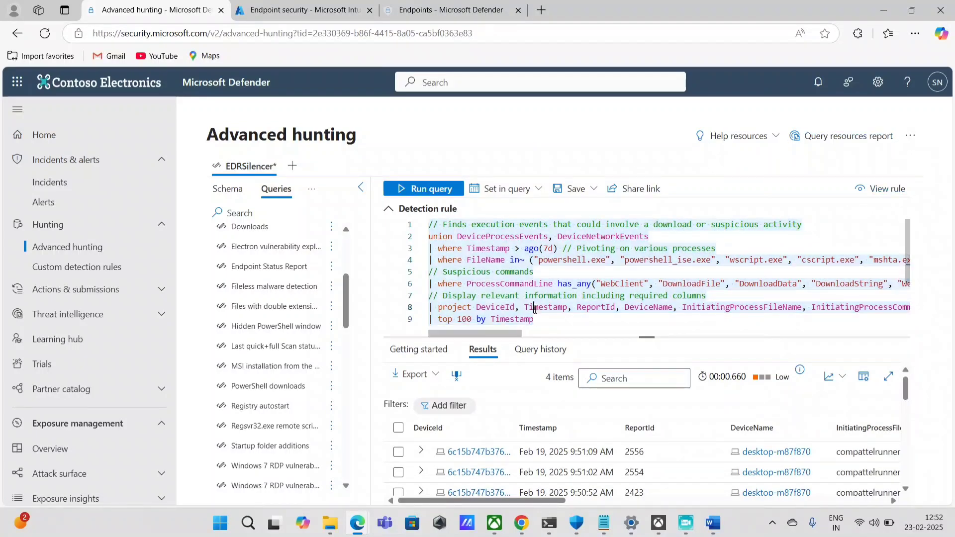
{"action": "left_click", "coordinate": [559, 324]}
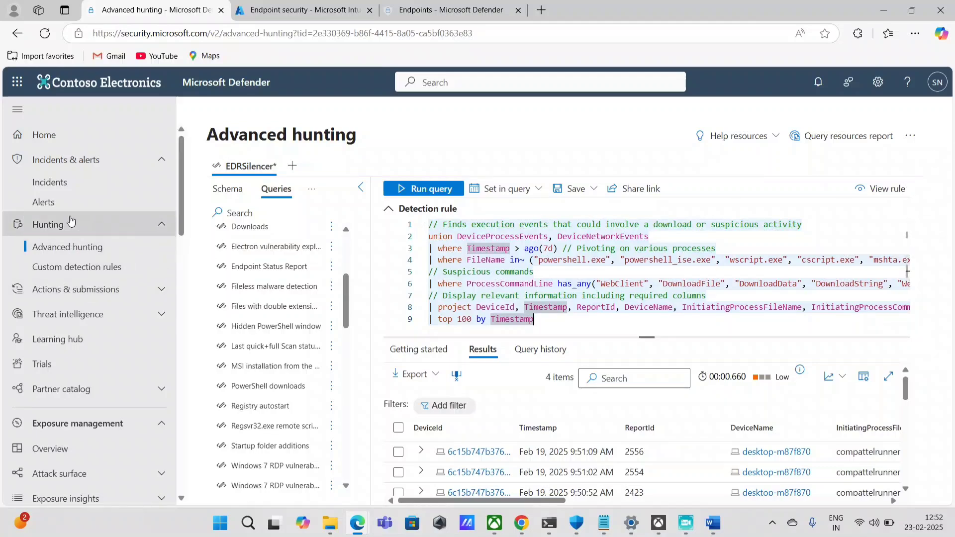
Delete the Fileless Malware alert rule from the custom detection rules
{"action": "left_click", "coordinate": [100, 273]}
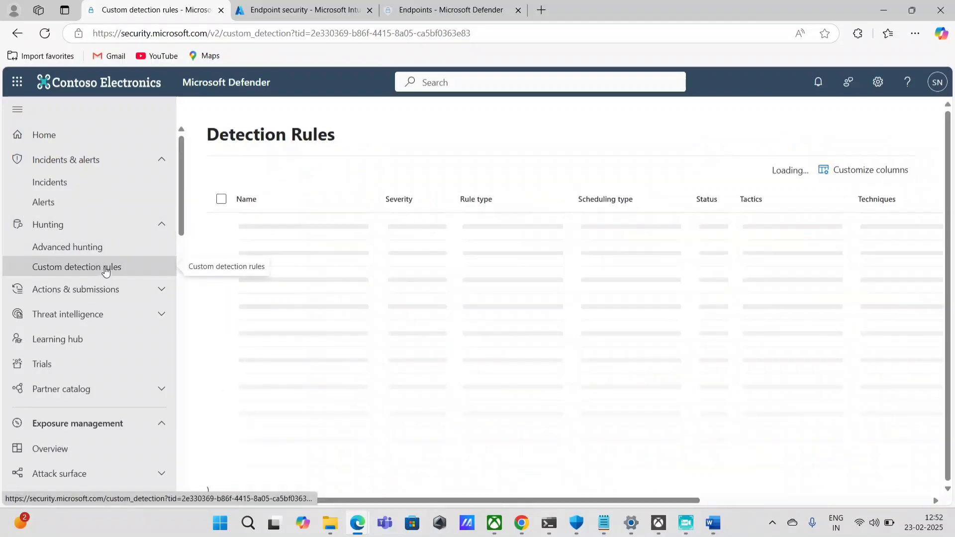
{"action": "left_click", "coordinate": [221, 253]}
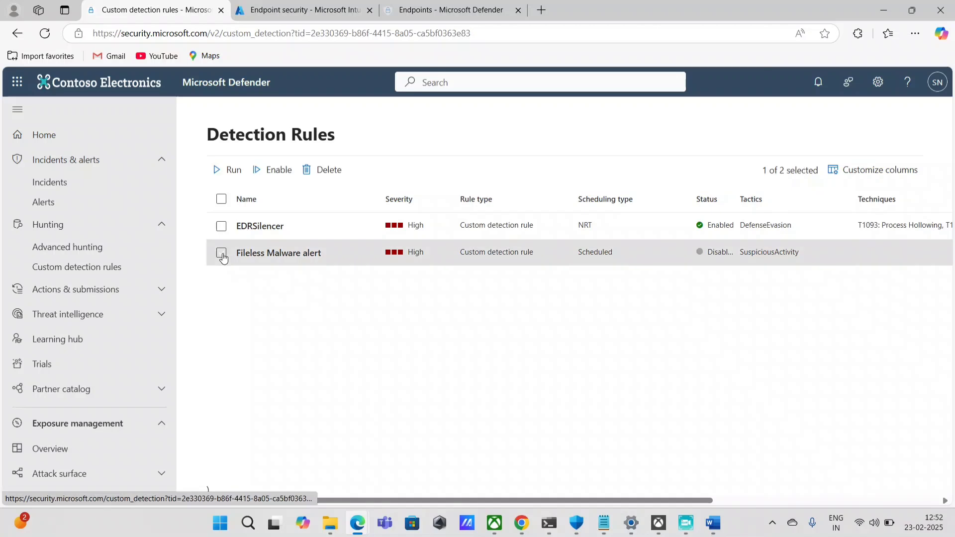
{"action": "left_click", "coordinate": [342, 170]}
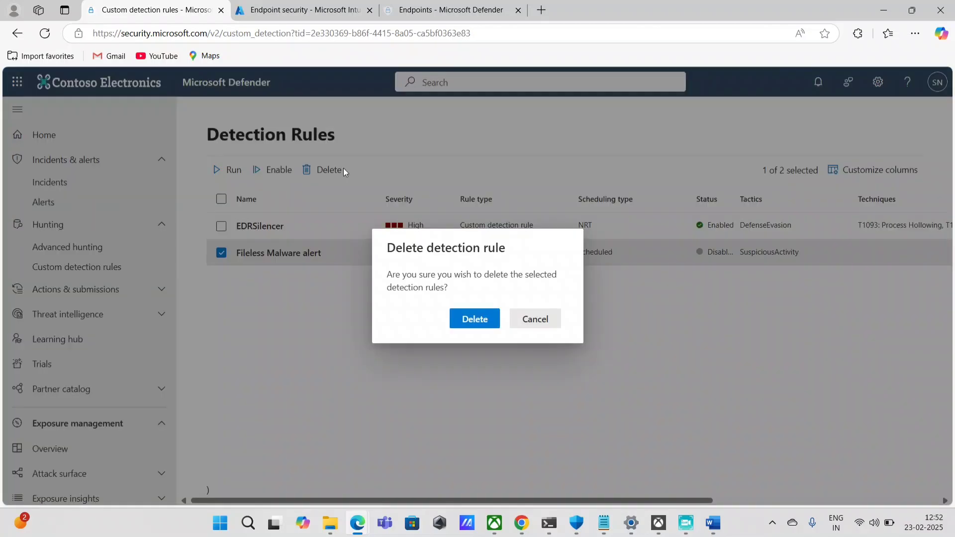
{"action": "left_click", "coordinate": [482, 324]}
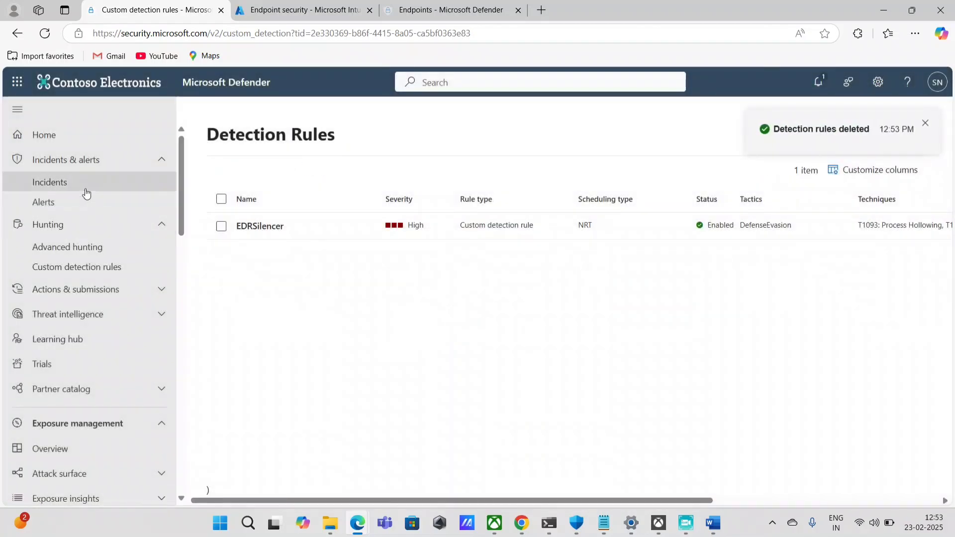
Return to Advanced hunting and copy the whole text of the EDRSilencer query
{"action": "left_click", "coordinate": [91, 201]}
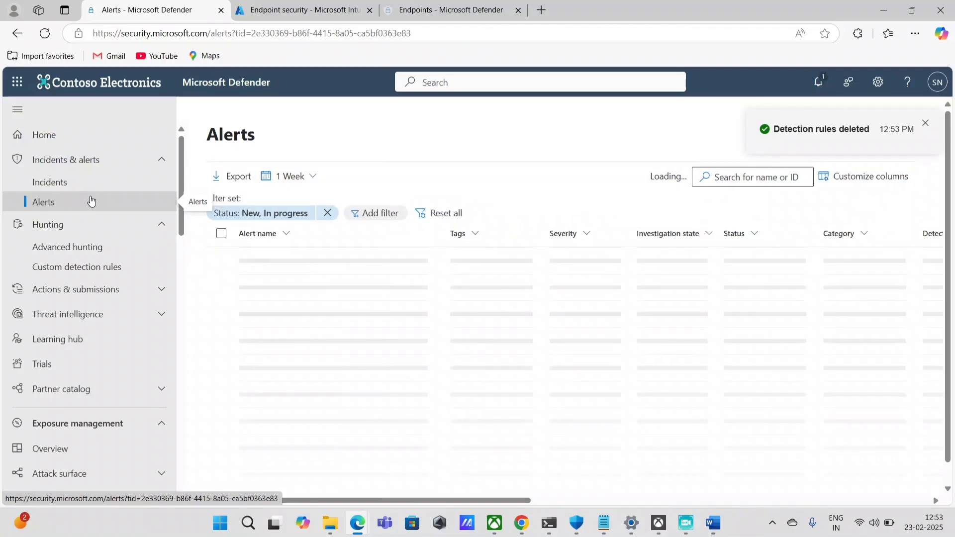
{"action": "left_click", "coordinate": [90, 247]}
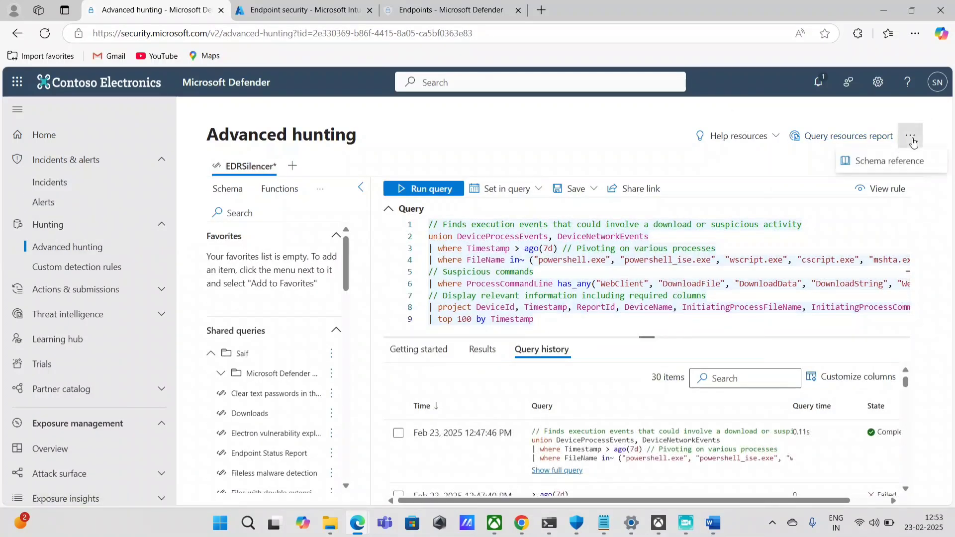
{"action": "left_click", "coordinate": [542, 322]}
{"action": "key", "text": "ctrl+a"}
{"action": "key", "text": "ctrl+c"}
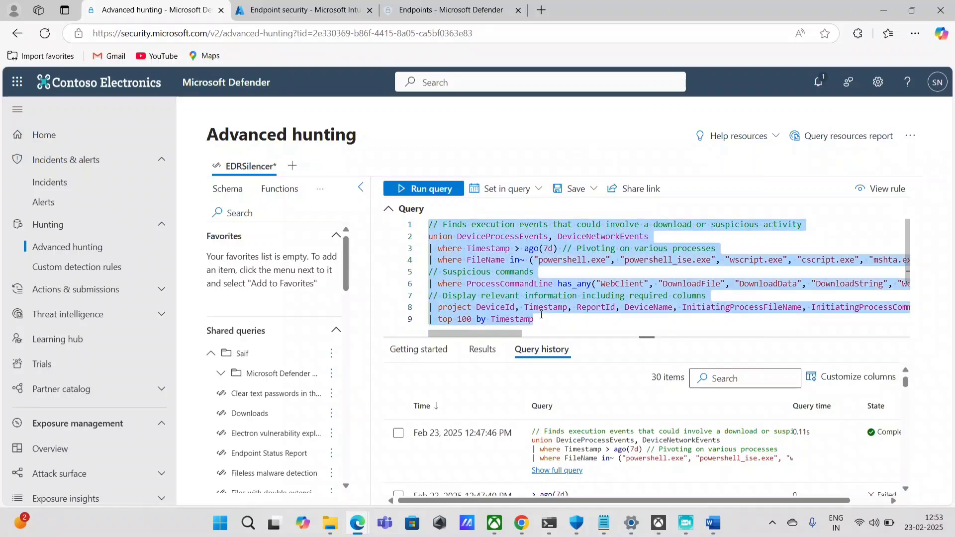
{"action": "left_click", "coordinate": [541, 315]}
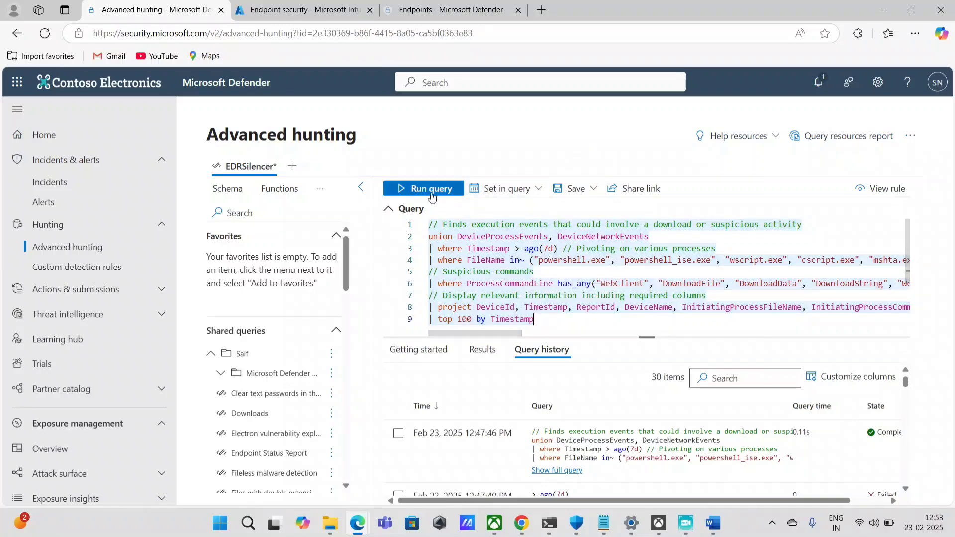
Run the query again, check the details of the linked EDRSilencer detection rule and close them
{"action": "left_click", "coordinate": [431, 193]}
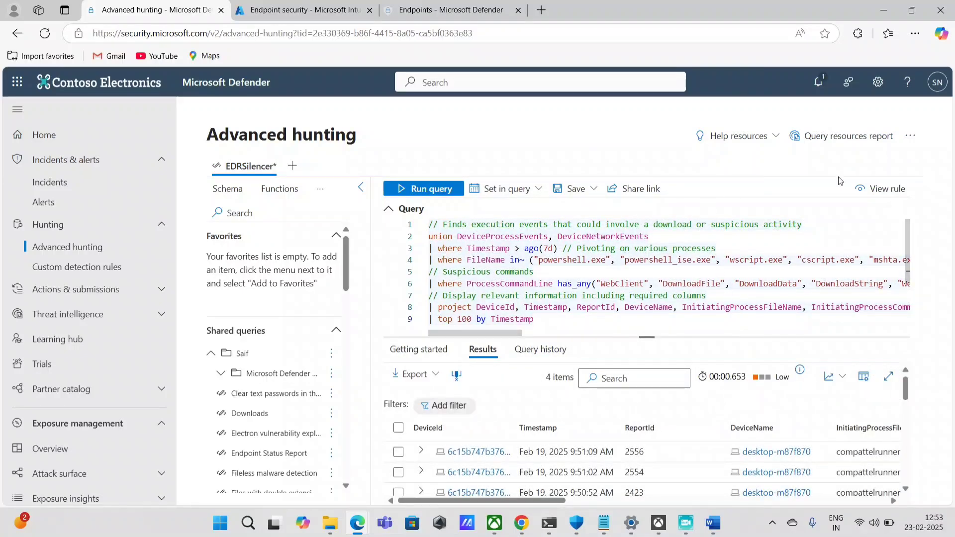
{"action": "left_click", "coordinate": [881, 190]}
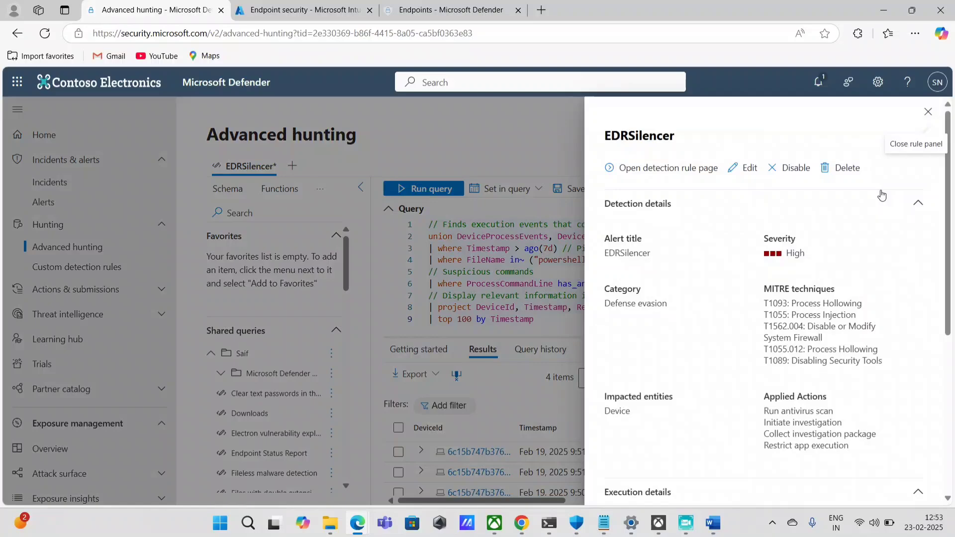
{"action": "left_click", "coordinate": [928, 113]}
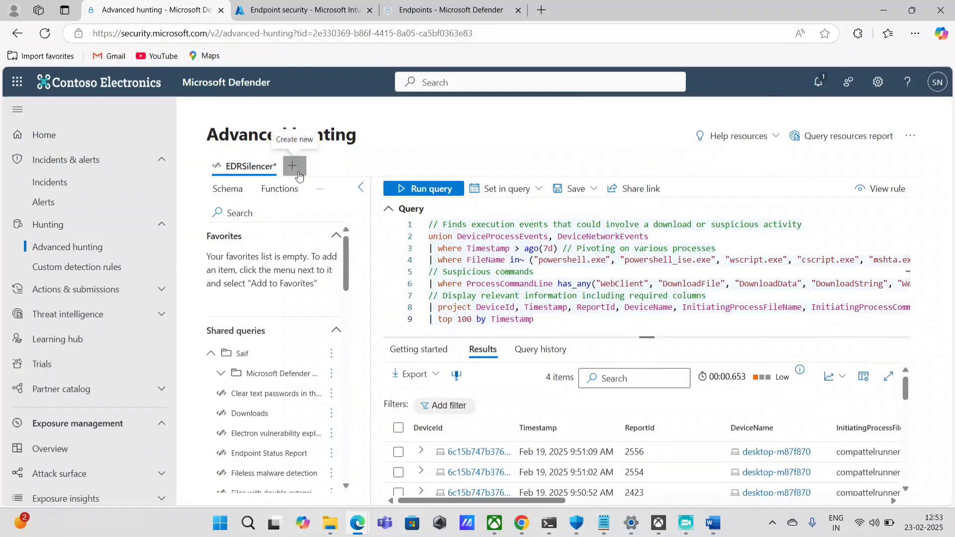
Create a new query and paste the copied KQL text into it
{"action": "left_click", "coordinate": [292, 165]}
{"action": "left_click", "coordinate": [341, 187]}
{"action": "key", "text": "ctrl+v"}
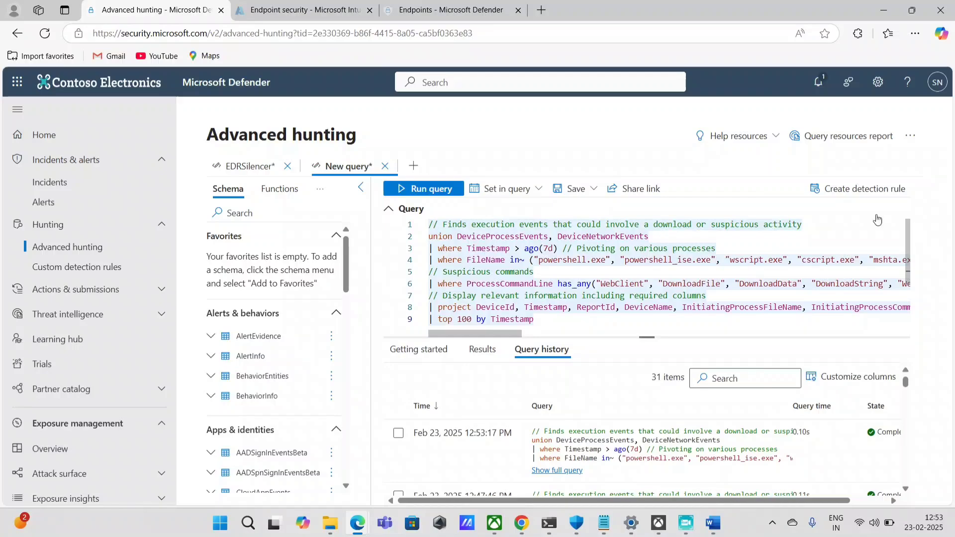
Start a detection rule from the new query, naming it Fileless Malware alert with a frequency of Every hour
{"action": "left_click", "coordinate": [871, 191]}
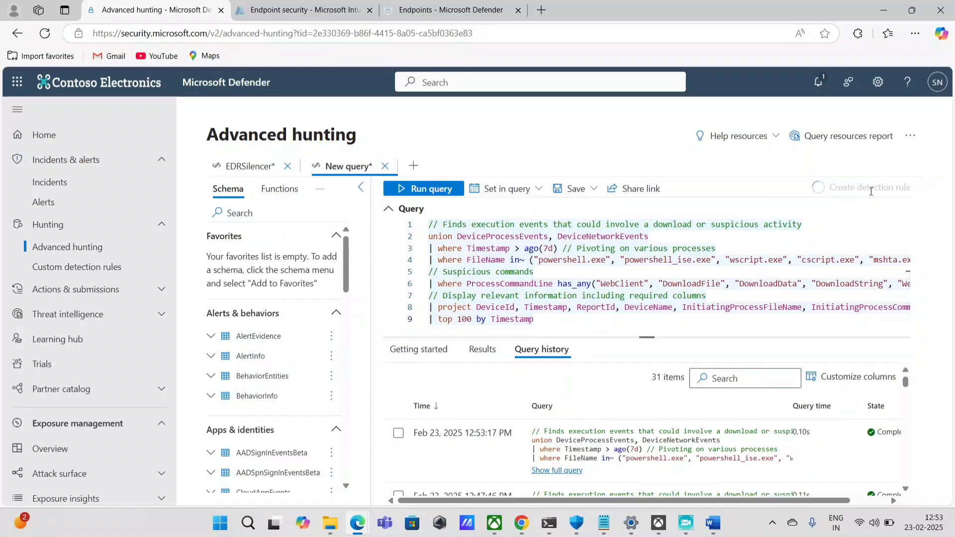
{"action": "left_click", "coordinate": [373, 239]}
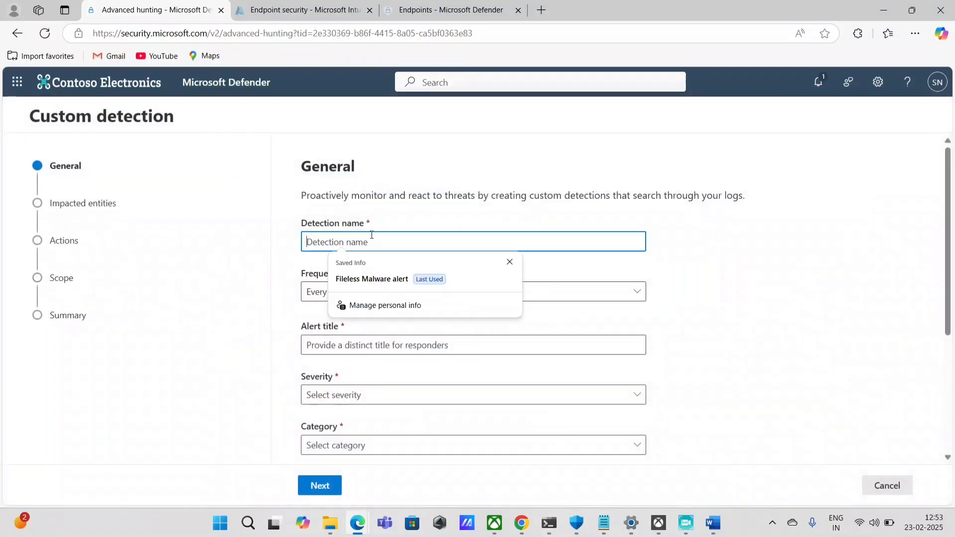
{"action": "left_click", "coordinate": [371, 280]}
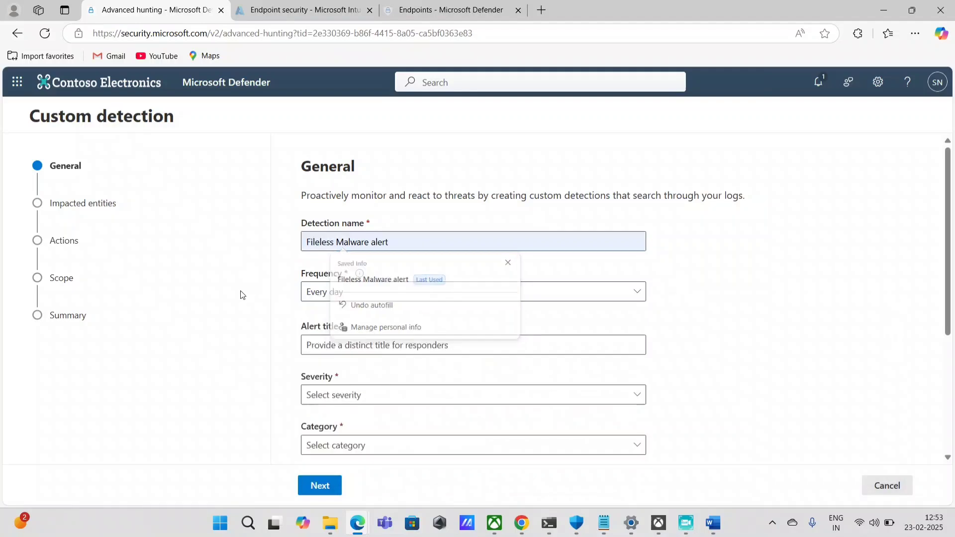
{"action": "left_click", "coordinate": [360, 300]}
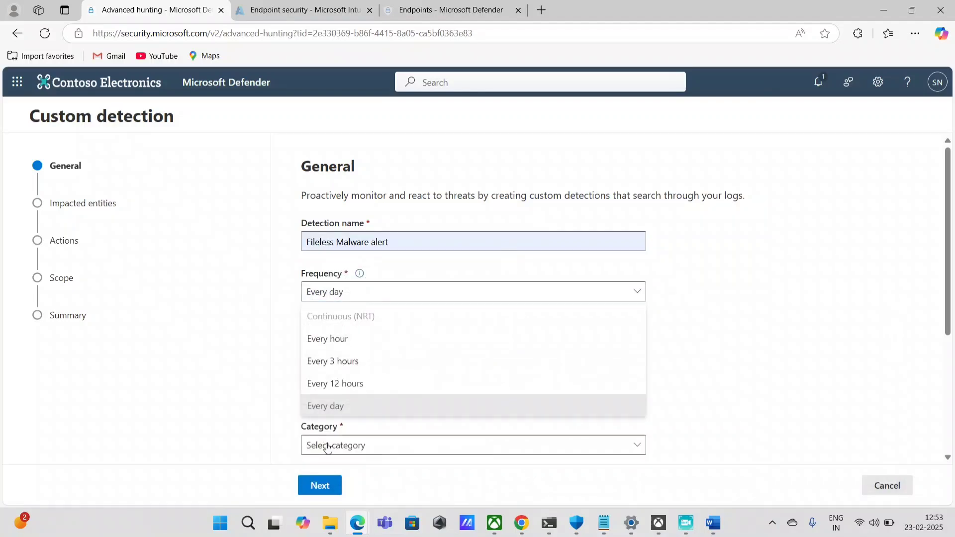
{"action": "left_click", "coordinate": [348, 338]}
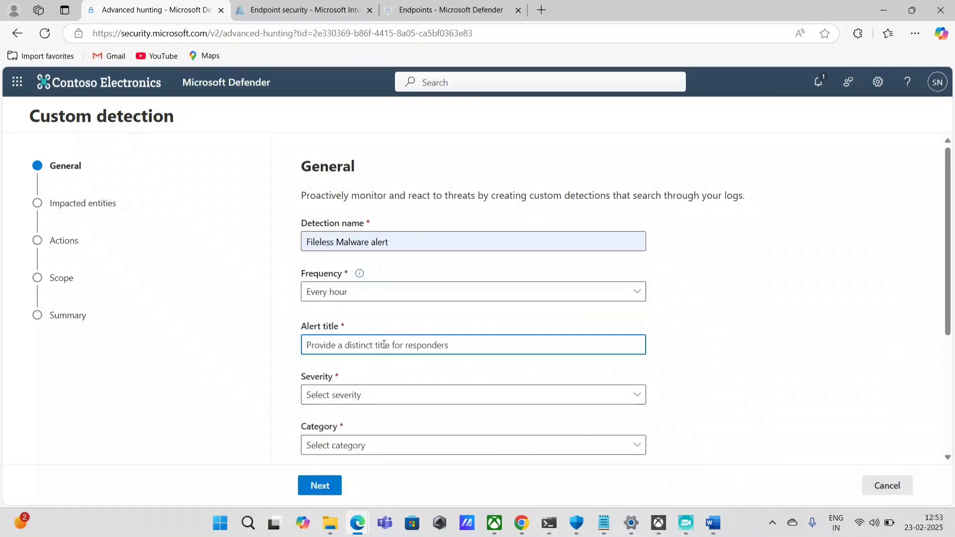
Copy the detection name into the alert title so it reads Fileless Malware alert
{"action": "left_click", "coordinate": [401, 241]}
{"action": "left_click_drag", "start_coordinate": [401, 241], "coordinate": [150, 278]}
{"action": "key", "text": "ctrl+c"}
{"action": "left_click", "coordinate": [321, 344]}
{"action": "key", "text": "ctrl+v"}
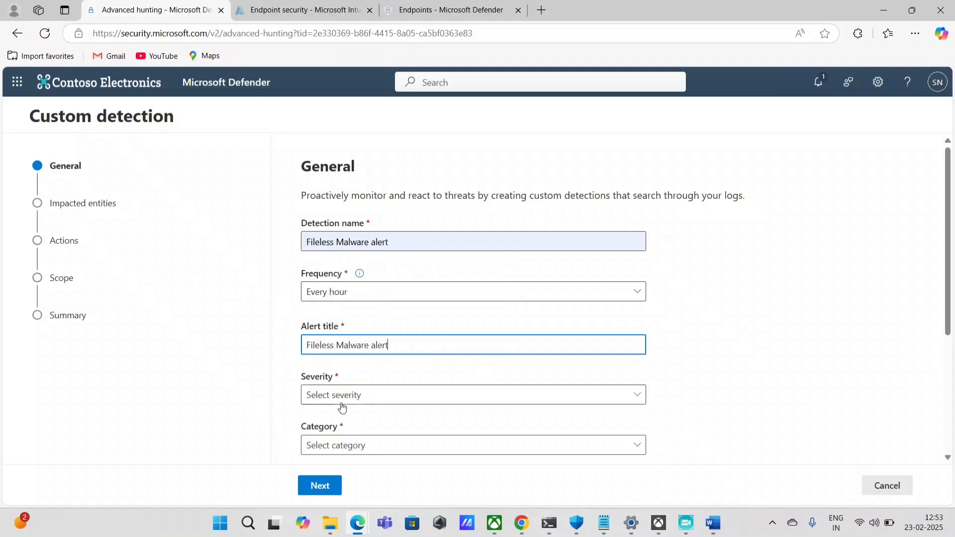
Set the alert's severity to High and its category to Suspicious activity
{"action": "left_click", "coordinate": [345, 399]}
{"action": "left_click", "coordinate": [328, 416]}
{"action": "scroll", "coordinate": [402, 390], "scroll_direction": "down", "scroll_amount": 2}
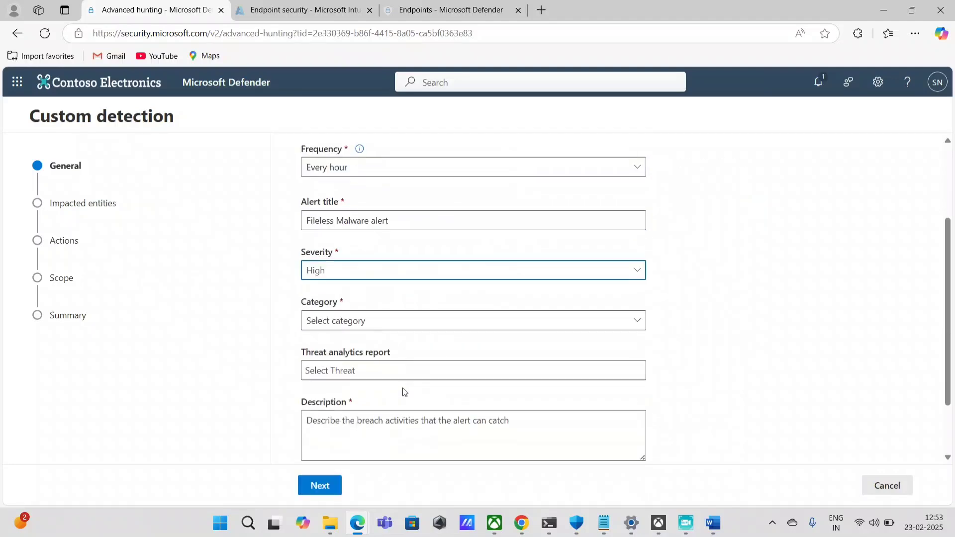
{"action": "left_click", "coordinate": [352, 321]}
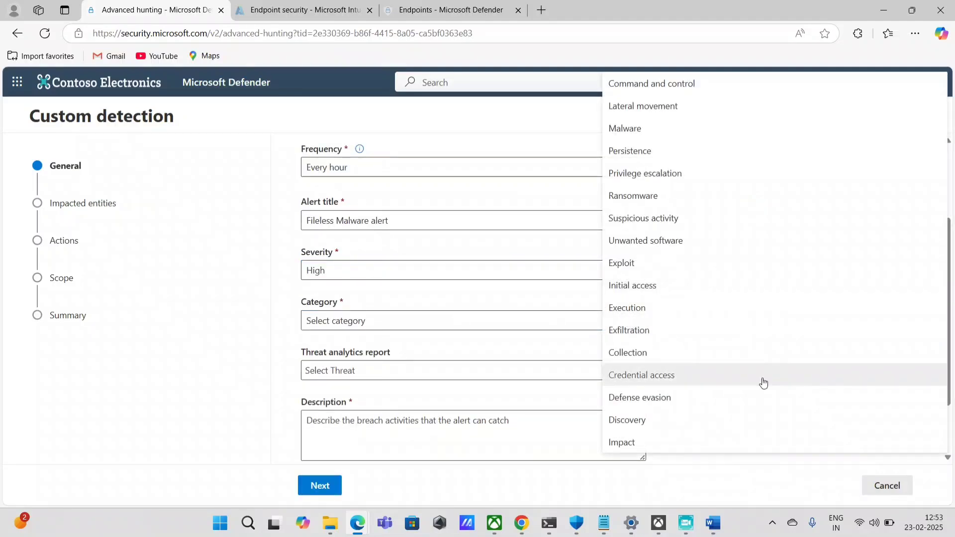
{"action": "left_click", "coordinate": [649, 218]}
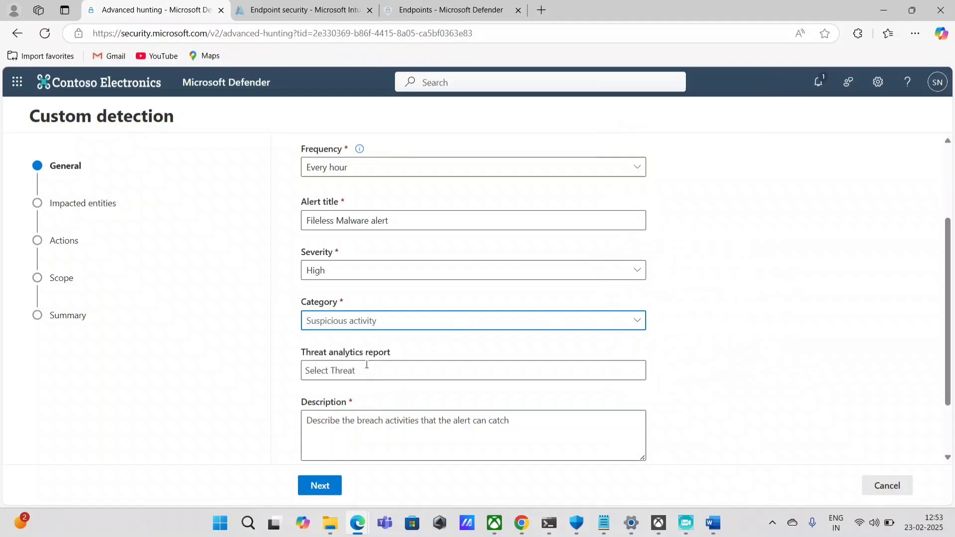
Enter "Automated investigation and remediate" as the rule's recommended actions
{"action": "left_click", "coordinate": [351, 417]}
{"action": "scroll", "coordinate": [405, 214], "scroll_direction": "up", "scroll_amount": 3}
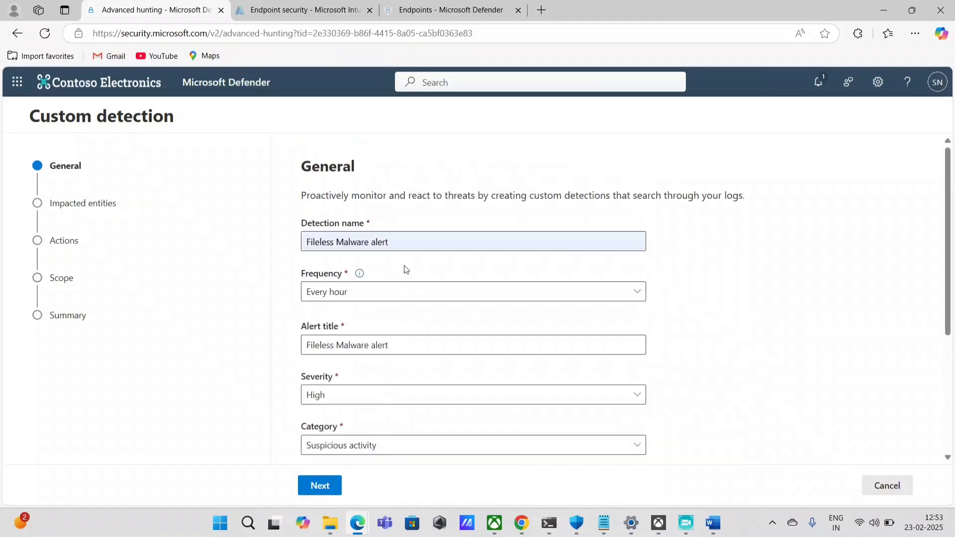
{"action": "left_click_drag", "start_coordinate": [397, 245], "coordinate": [178, 276]}
{"action": "scroll", "coordinate": [455, 427], "scroll_direction": "down", "scroll_amount": 4}
{"action": "left_click", "coordinate": [456, 428]}
{"action": "type", "text": "A"}
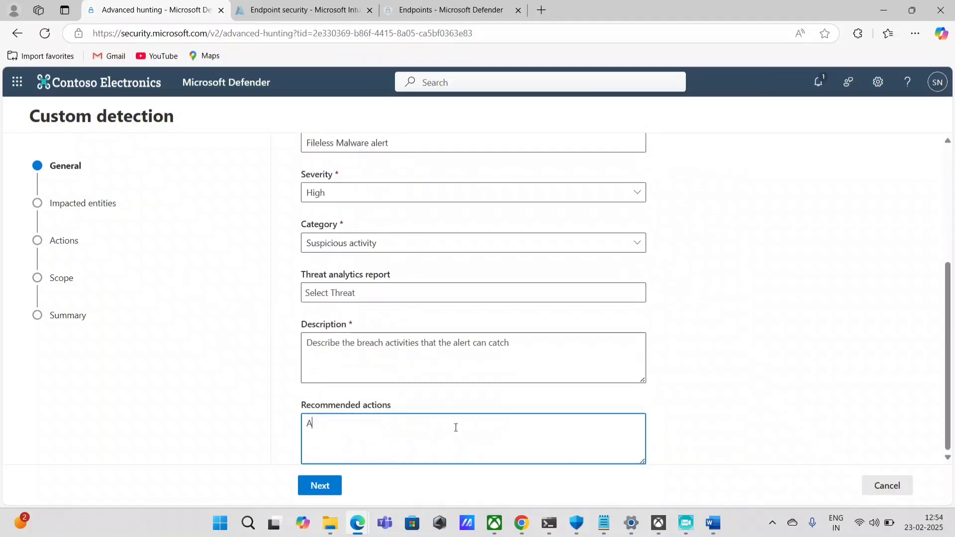
{"action": "type", "text": "utomated"}
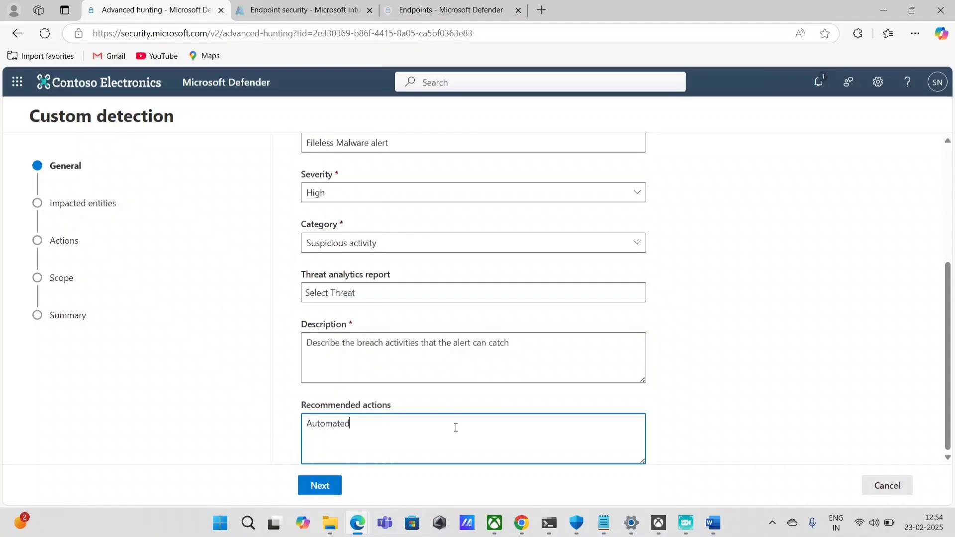
{"action": "type", "text": " investigation and remediate"}
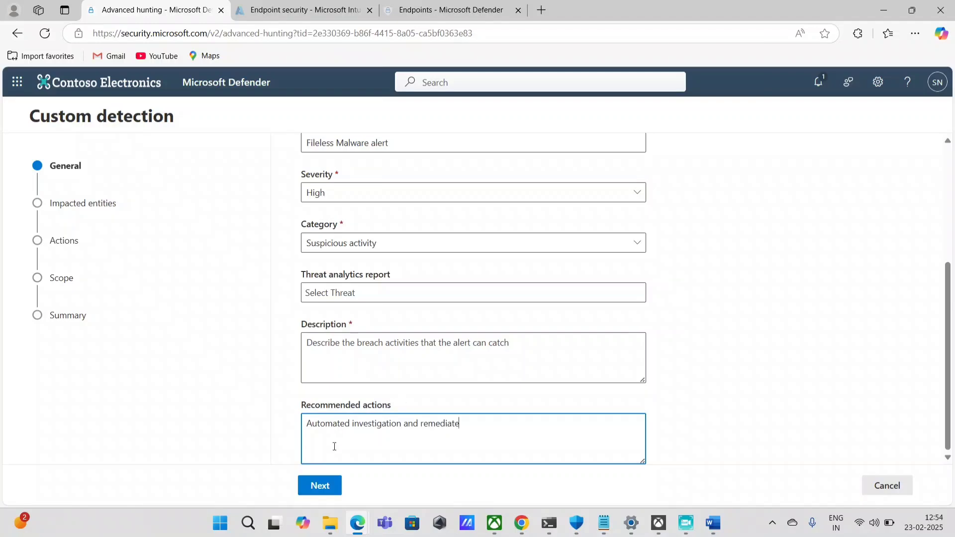
Fill in the description as "Detect suspicious activity & Automated investigation and remediate", reusing the recommended actions text, and continue to Impacted entities
{"action": "left_click", "coordinate": [320, 486]}
{"action": "triple_click", "coordinate": [390, 437]}
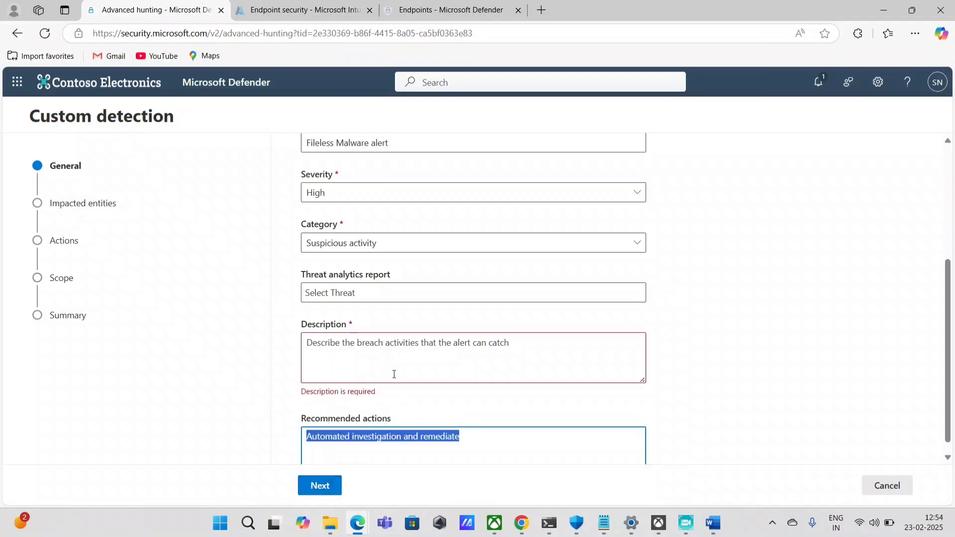
{"action": "key", "text": "ctrl+c"}
{"action": "left_click", "coordinate": [389, 370]}
{"action": "key", "text": "ctrl+v"}
{"action": "key", "text": "Home"}
{"action": "type", "text": "Detect suspic"}
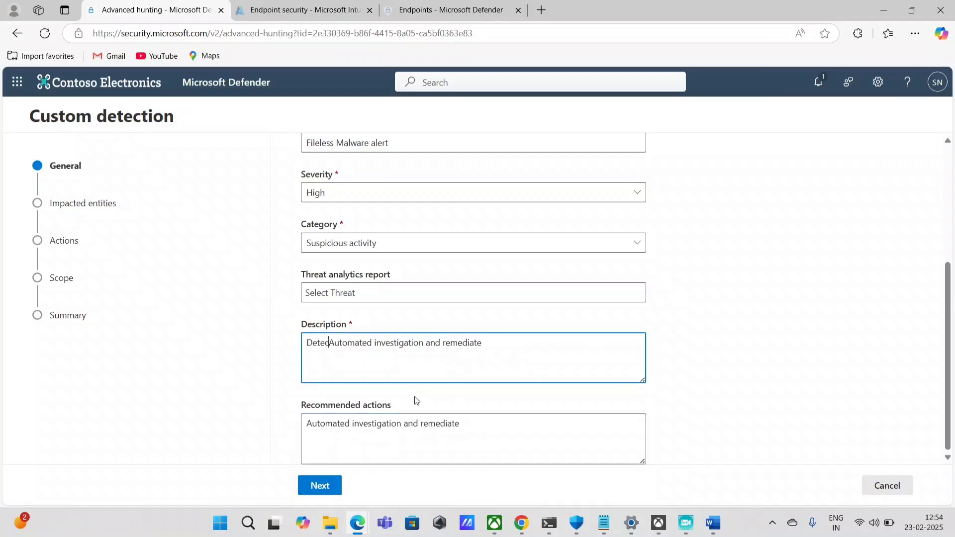
{"action": "type", "text": "ious activity "}
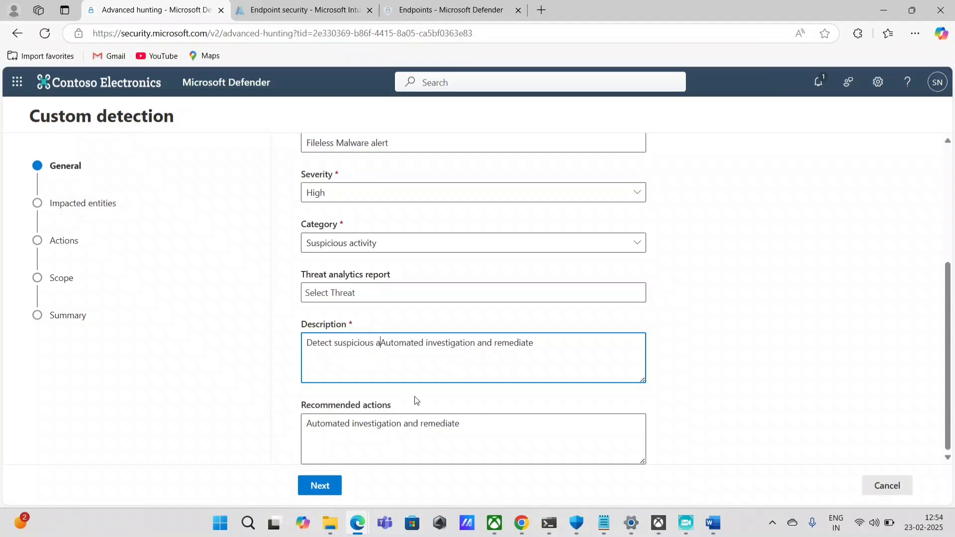
{"action": "type", "text": "&"}
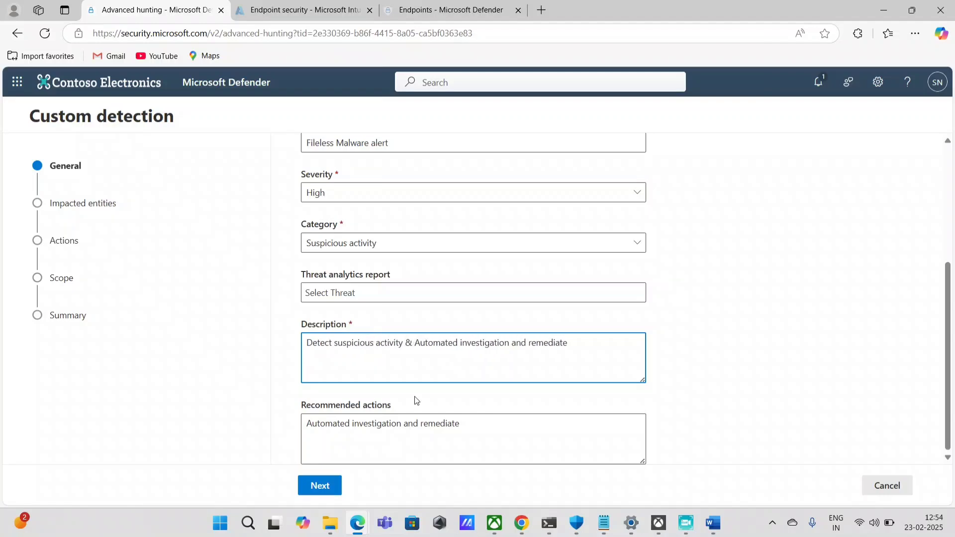
{"action": "left_click", "coordinate": [324, 478]}
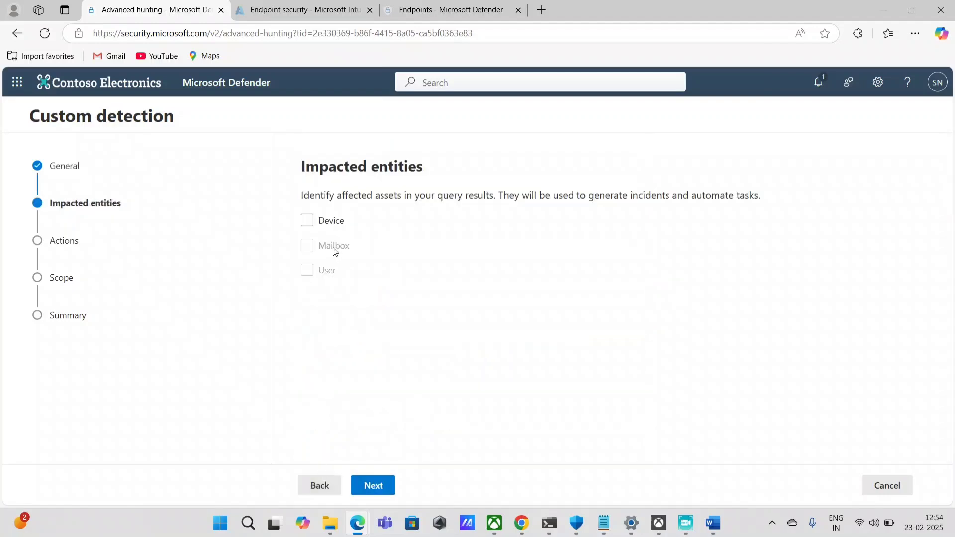
Set Device as the impacted entity with the DeviceName column, and continue to Scope without choosing any actions
{"action": "left_click", "coordinate": [304, 223]}
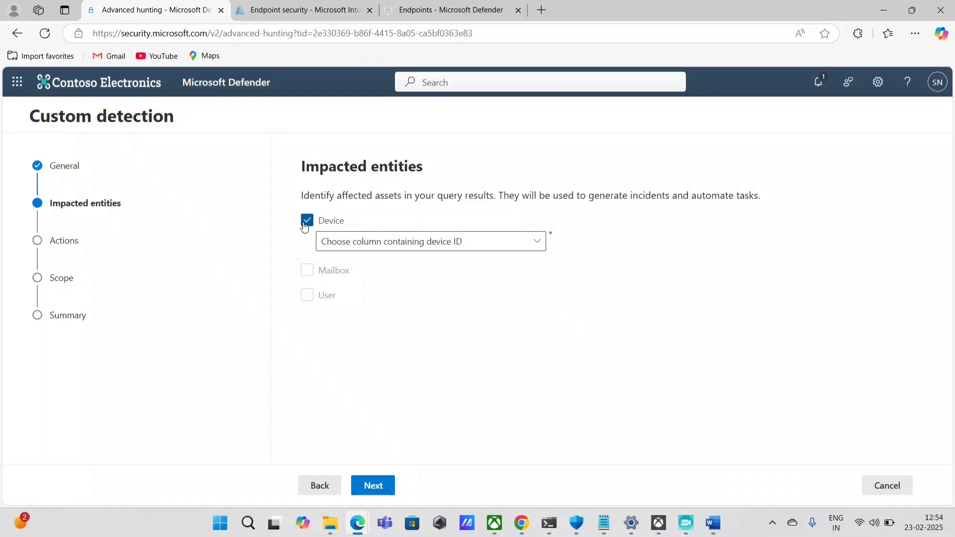
{"action": "left_click", "coordinate": [442, 246]}
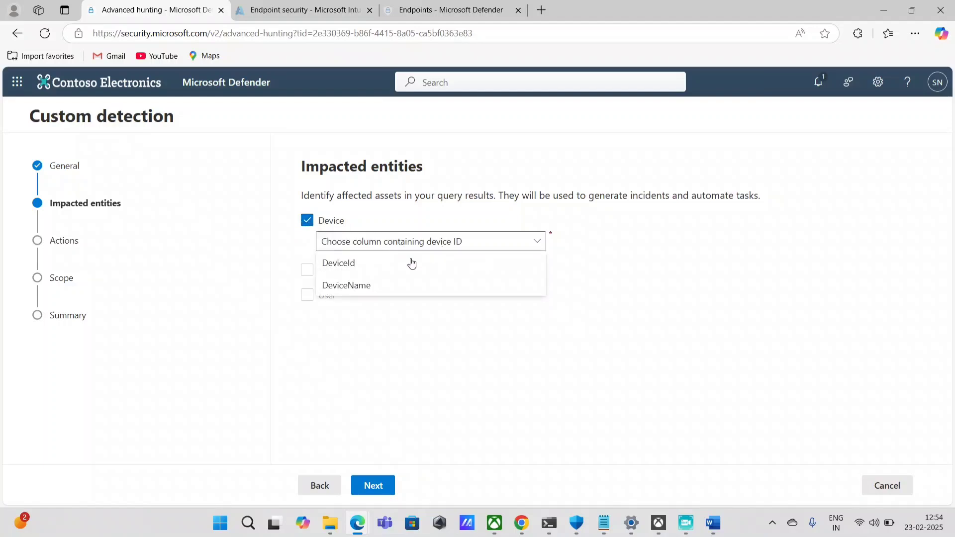
{"action": "left_click", "coordinate": [353, 265]}
{"action": "left_click", "coordinate": [390, 242]}
{"action": "left_click", "coordinate": [362, 287]}
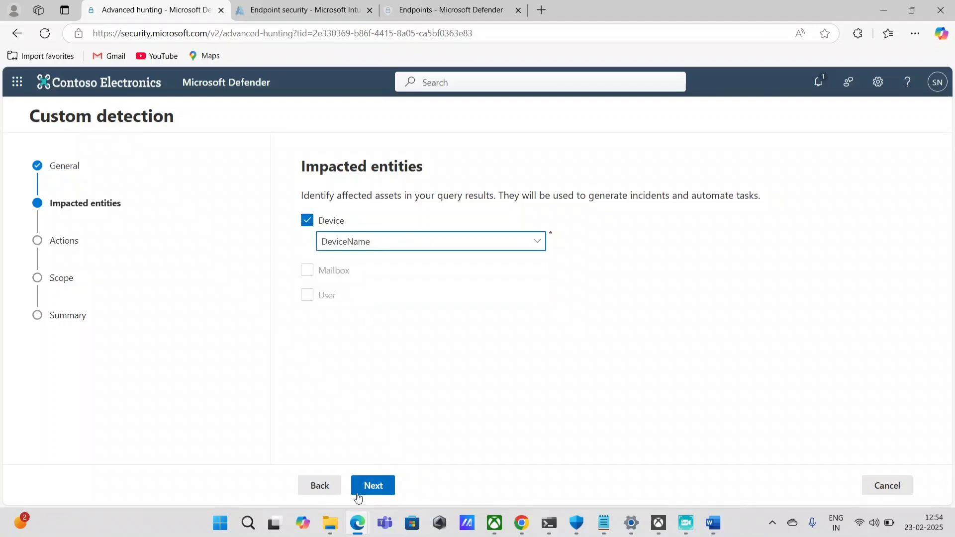
{"action": "left_click", "coordinate": [357, 495]}
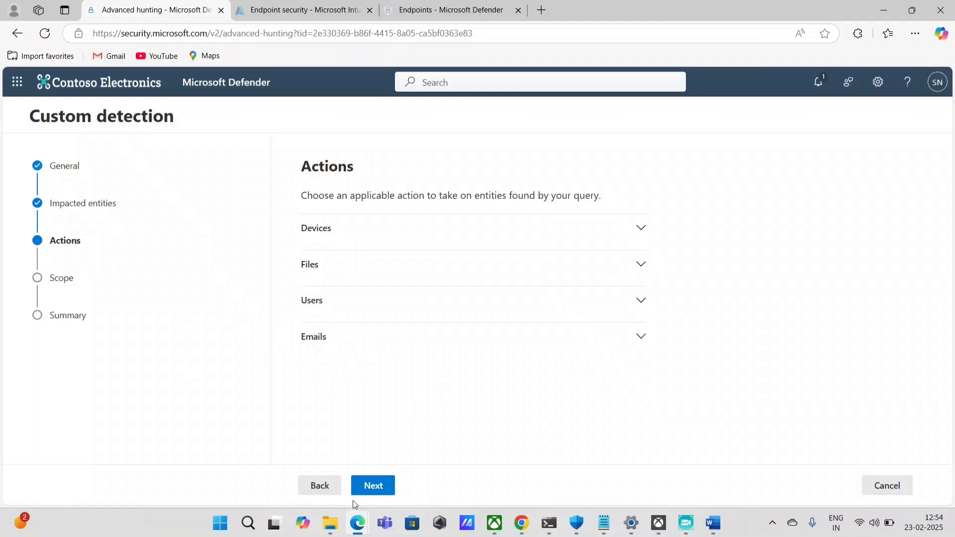
{"action": "left_click", "coordinate": [363, 488]}
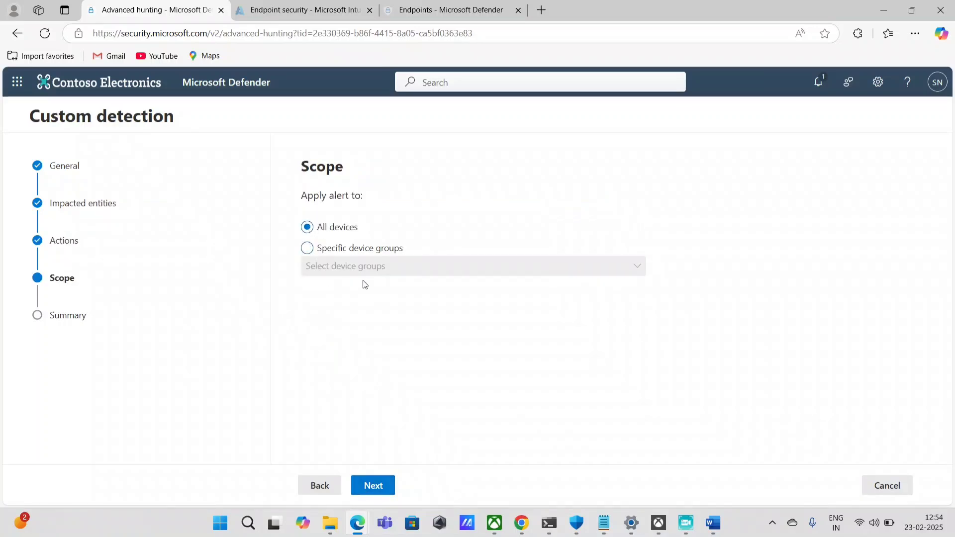
{"action": "left_click", "coordinate": [315, 248]}
{"action": "left_click", "coordinate": [366, 267]}
{"action": "left_click", "coordinate": [331, 290]}
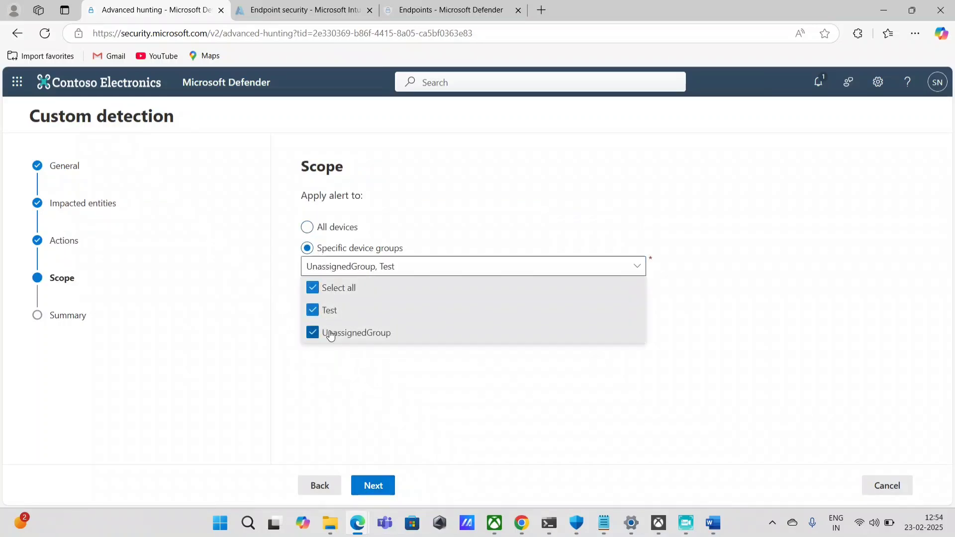
{"action": "left_click", "coordinate": [307, 227]}
{"action": "left_click", "coordinate": [306, 227]}
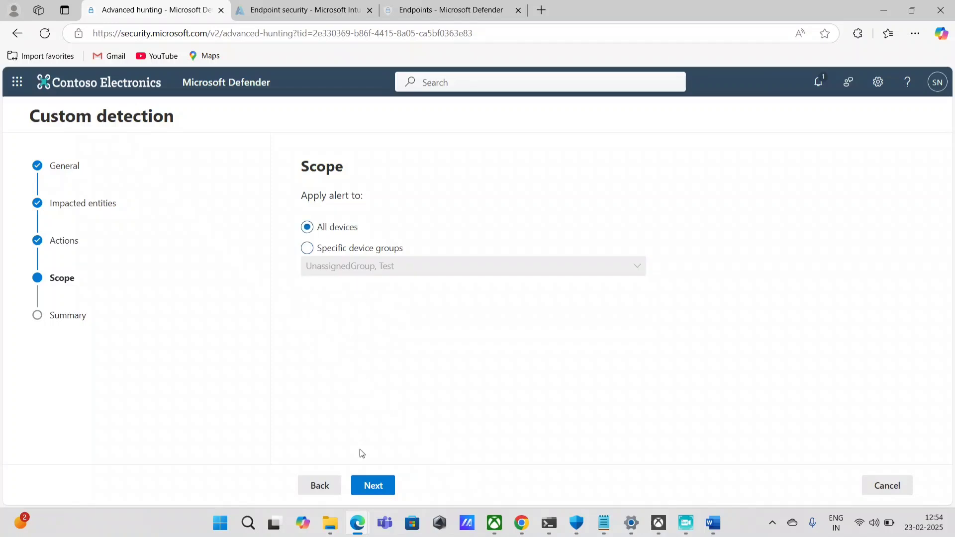
Continue with the scope left at all devices and review the custom detection rule's summary
{"action": "left_click", "coordinate": [370, 486]}
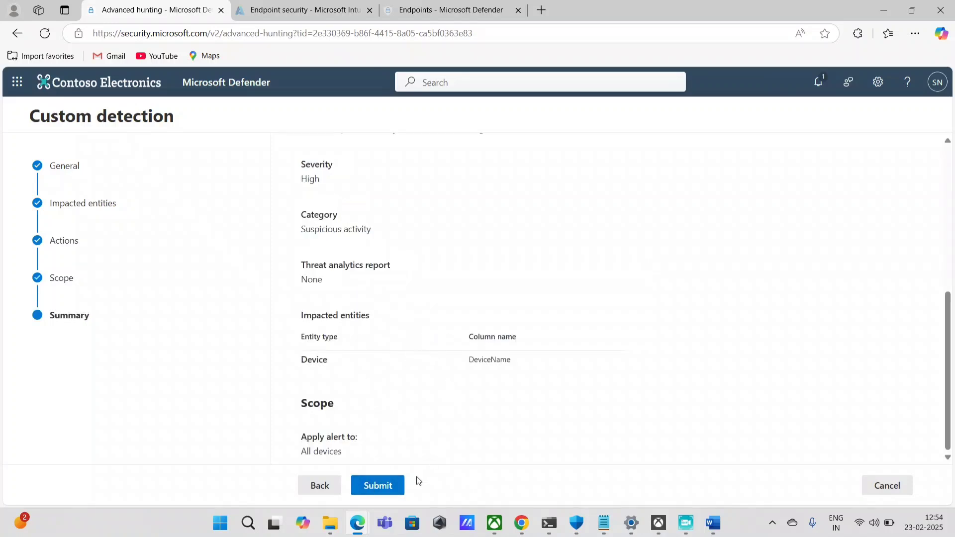
{"action": "scroll", "coordinate": [378, 406], "scroll_direction": "up", "scroll_amount": 5}
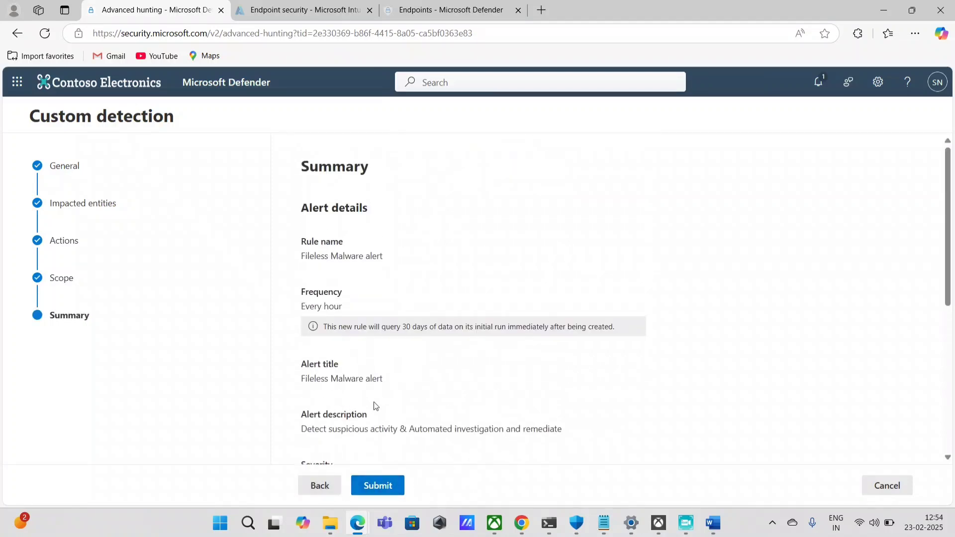
{"action": "scroll", "coordinate": [375, 406], "scroll_direction": "down", "scroll_amount": 5}
Go back to the Actions stage and choose Collect investigation package, Run antivirus scan and Initiate investigation for devices
{"action": "left_click", "coordinate": [330, 487]}
{"action": "left_click", "coordinate": [330, 487]}
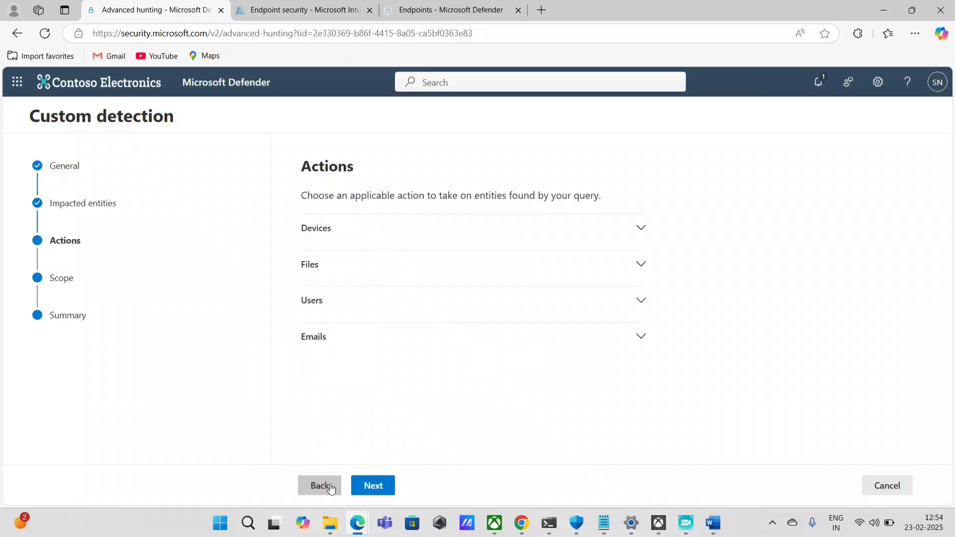
{"action": "left_click", "coordinate": [344, 231]}
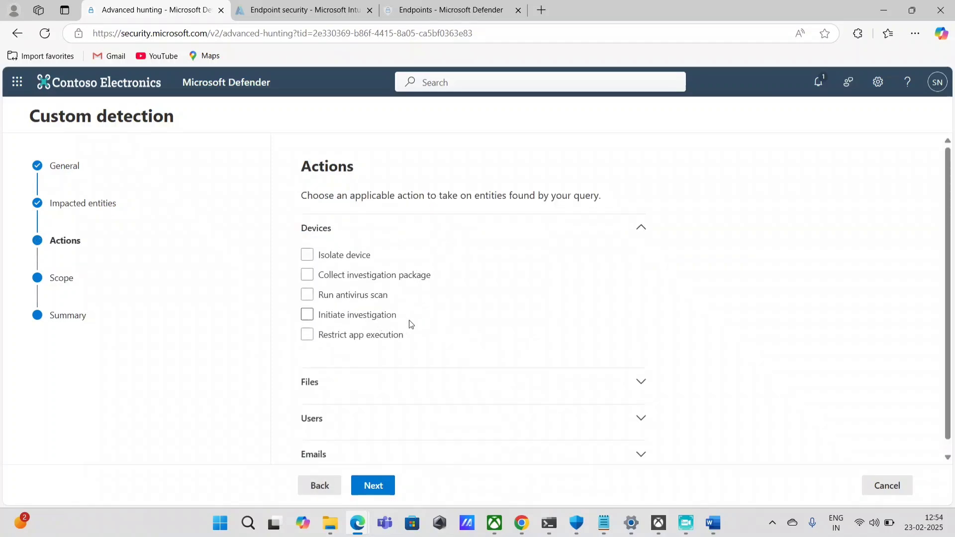
{"action": "left_click", "coordinate": [308, 257]}
{"action": "left_click", "coordinate": [308, 256]}
{"action": "left_click", "coordinate": [307, 294]}
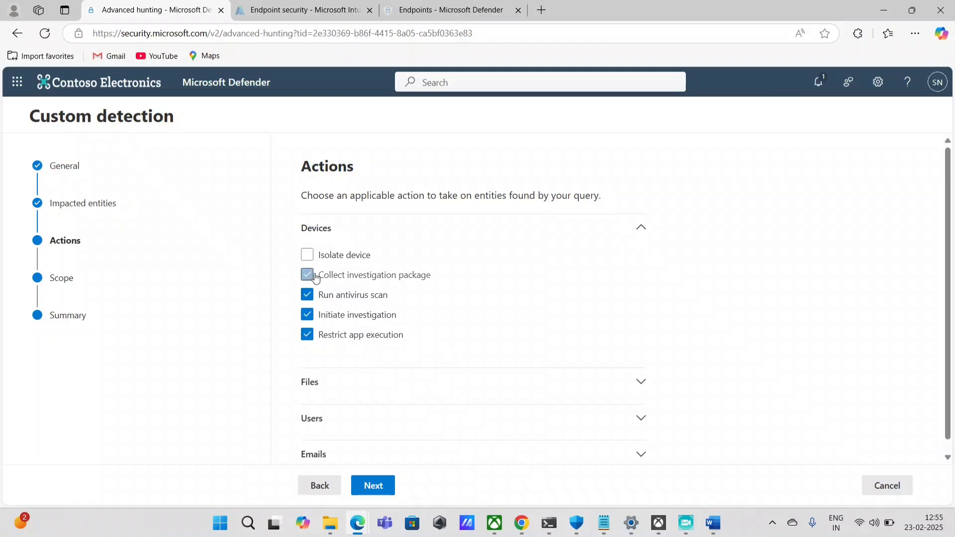
{"action": "left_click", "coordinate": [307, 275]}
{"action": "left_click", "coordinate": [307, 335]}
Continue to the Summary, submit the custom detection rule, and open the list of custom detection rules
{"action": "left_click", "coordinate": [373, 485]}
{"action": "left_click", "coordinate": [373, 485]}
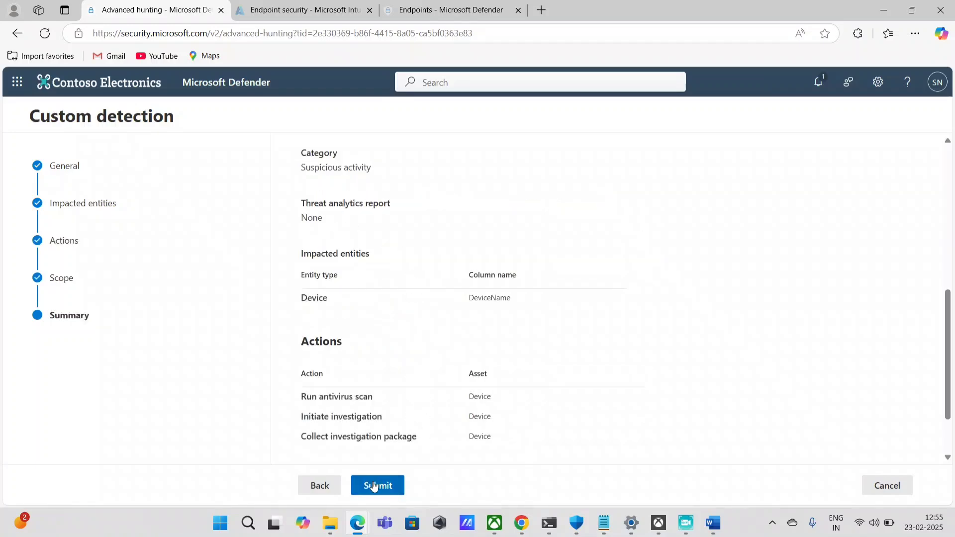
{"action": "left_click", "coordinate": [375, 486]}
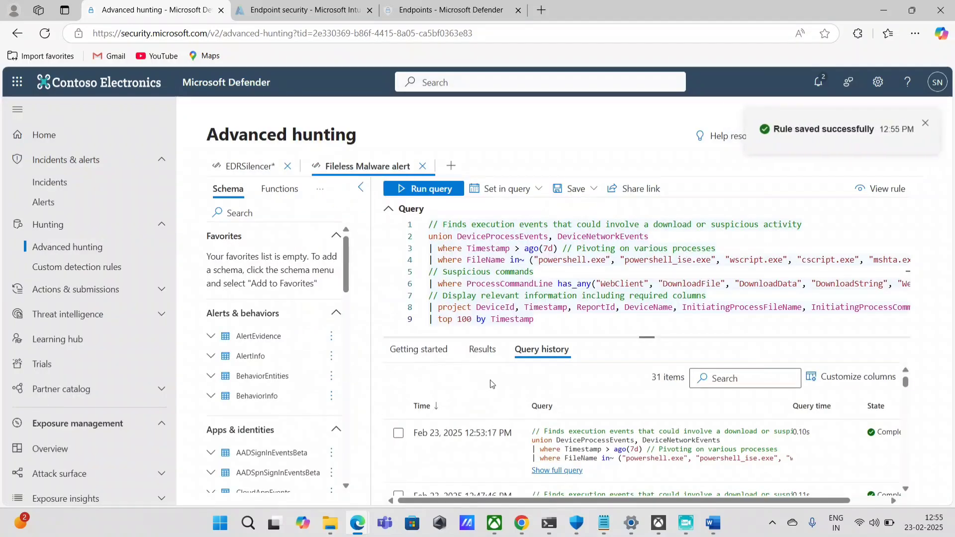
{"action": "left_click", "coordinate": [924, 128]}
{"action": "left_click", "coordinate": [103, 266]}
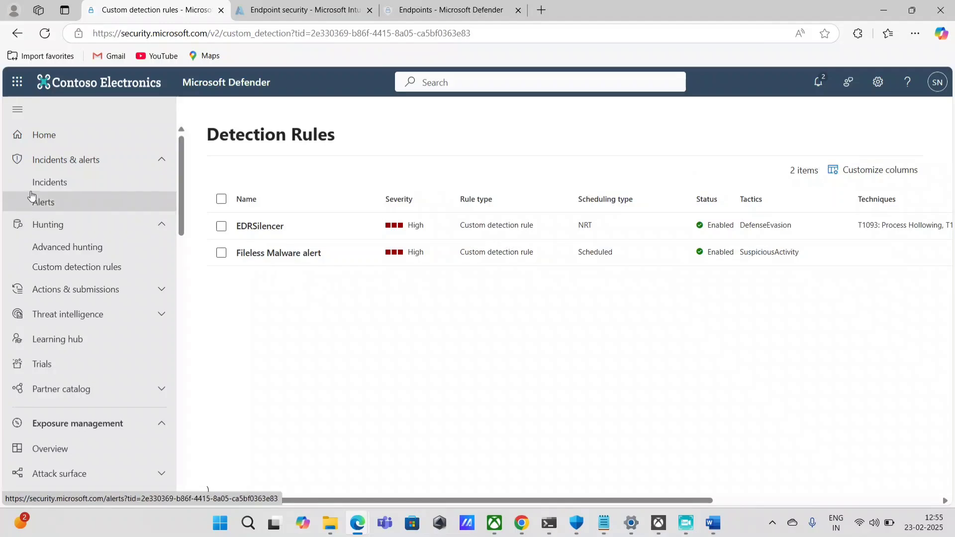
Open Incidents, expand the Fileless Malware alert incident, and examine its alerts and last update time
{"action": "left_click", "coordinate": [57, 186]}
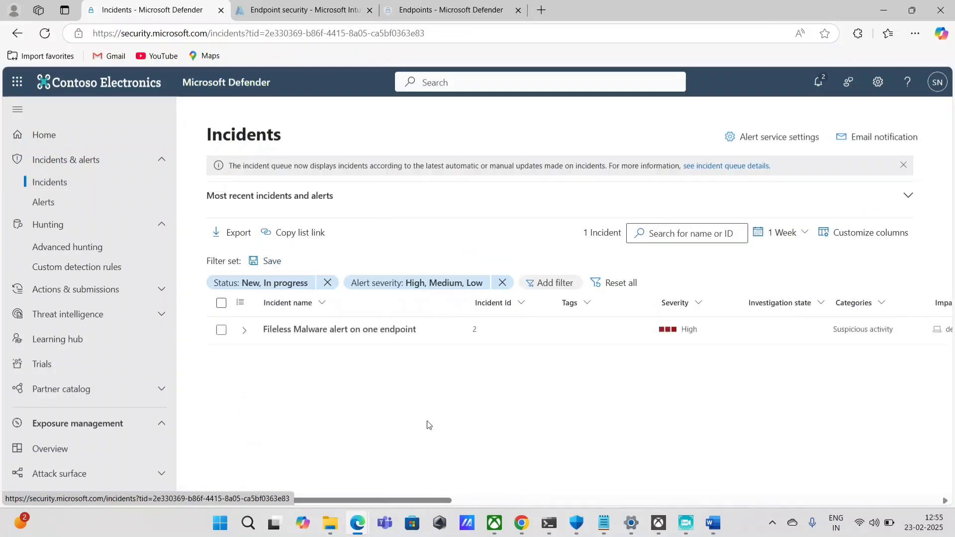
{"action": "left_click", "coordinate": [244, 332]}
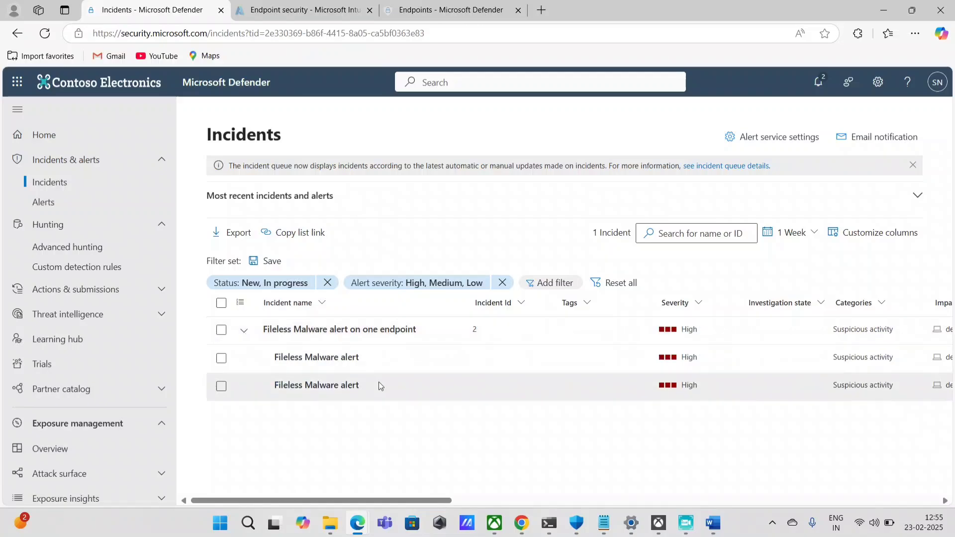
{"action": "left_click_drag", "start_coordinate": [433, 501], "coordinate": [692, 501]}
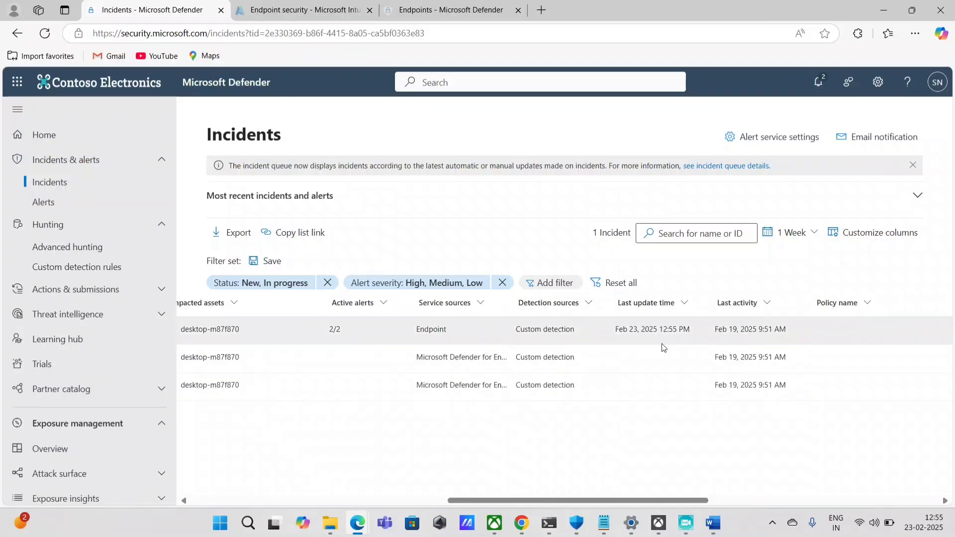
{"action": "left_click_drag", "start_coordinate": [615, 331], "coordinate": [712, 334]}
View the Fileless Malware alert incident's details and open its full list of alerts
{"action": "left_click", "coordinate": [577, 338]}
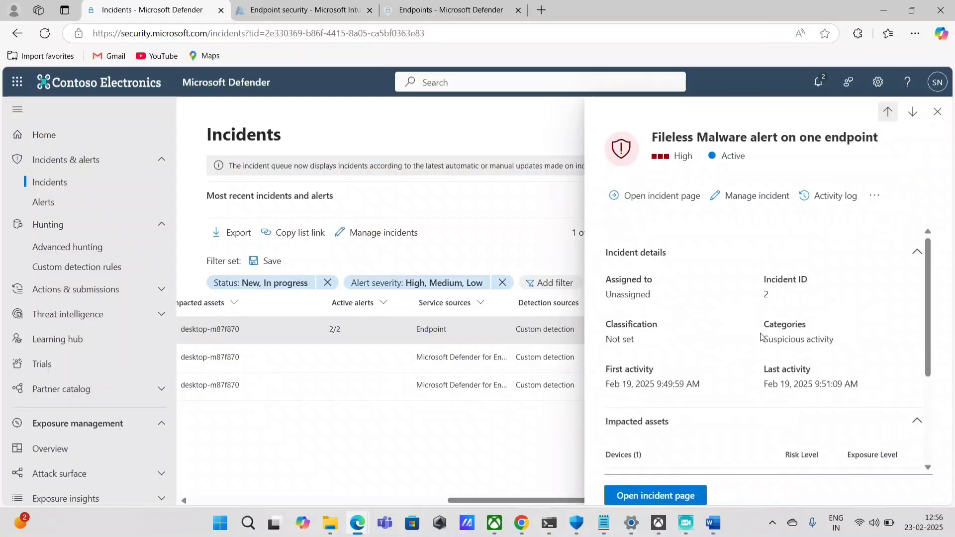
{"action": "scroll", "coordinate": [757, 348], "scroll_direction": "down", "scroll_amount": 3}
{"action": "left_click", "coordinate": [632, 457]}
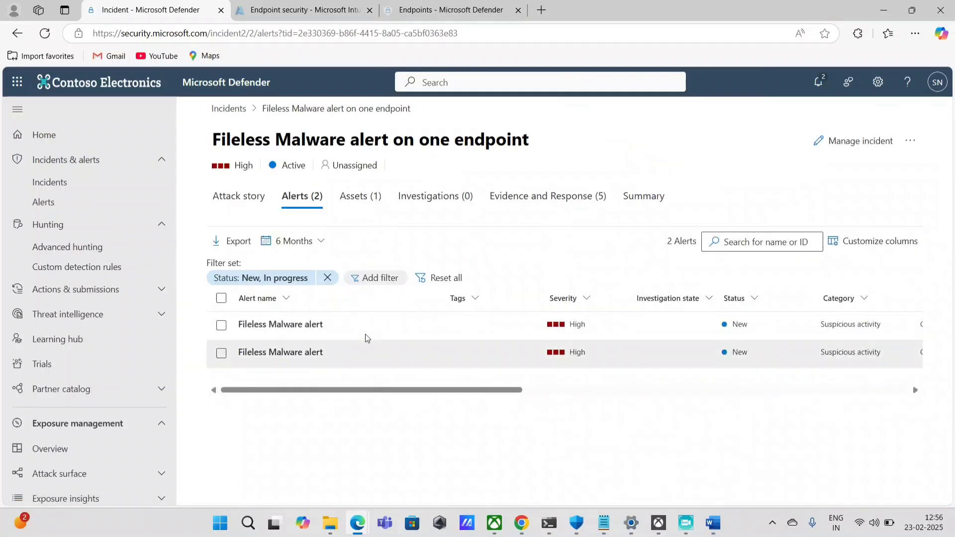
Examine the incident's assets and its attack story, including the incident details and impacted assets
{"action": "left_click", "coordinate": [356, 196]}
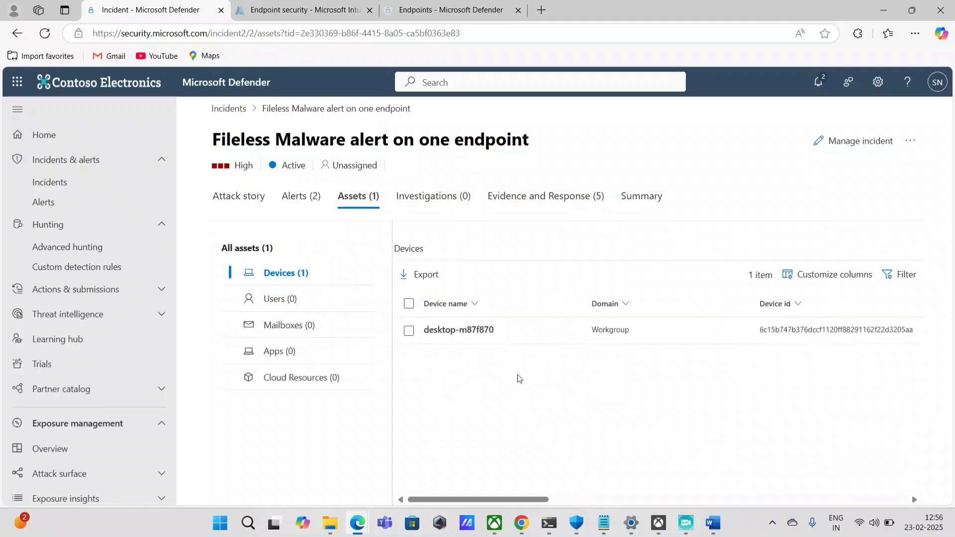
{"action": "left_click", "coordinate": [301, 196]}
{"action": "left_click", "coordinate": [238, 196]}
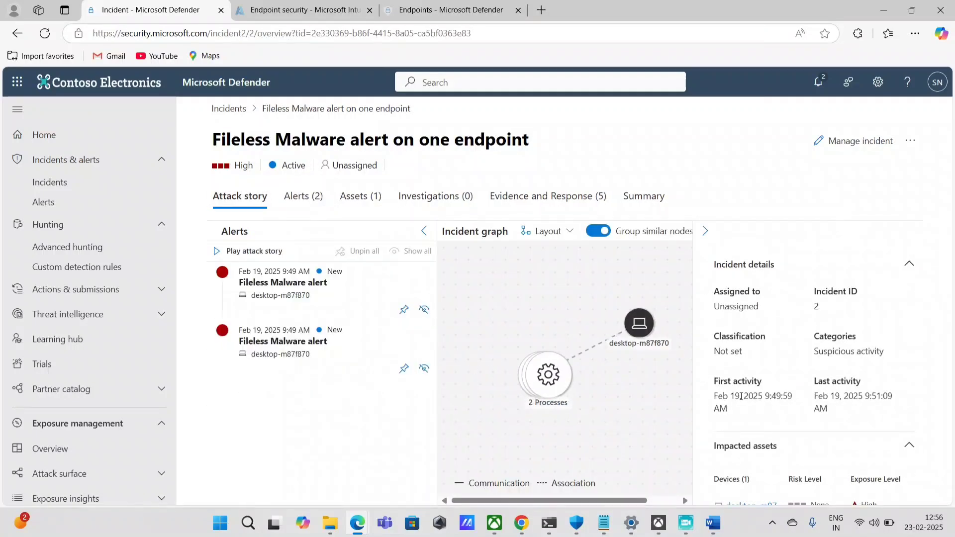
{"action": "scroll", "coordinate": [740, 396], "scroll_direction": "down", "scroll_amount": 3}
{"action": "scroll", "coordinate": [845, 422], "scroll_direction": "up", "scroll_amount": 3}
List the processes grouped in the incident graph and read their command lines
{"action": "left_click", "coordinate": [541, 392]}
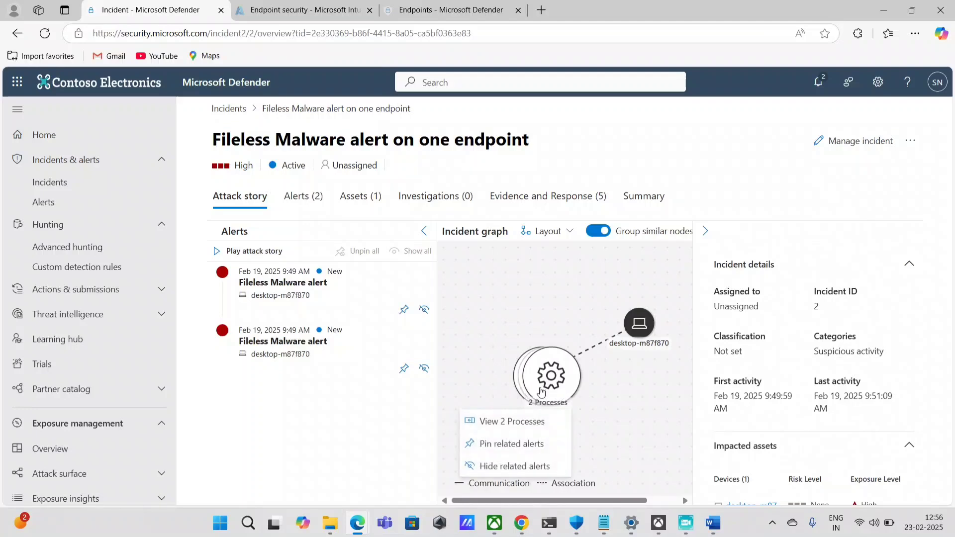
{"action": "left_click", "coordinate": [520, 421]}
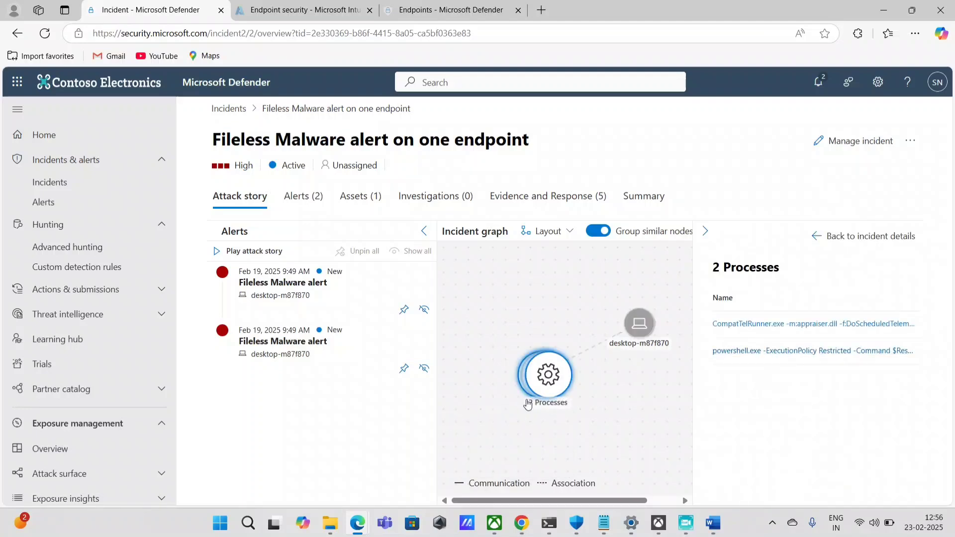
{"action": "left_click_drag", "start_coordinate": [709, 332], "coordinate": [910, 330]}
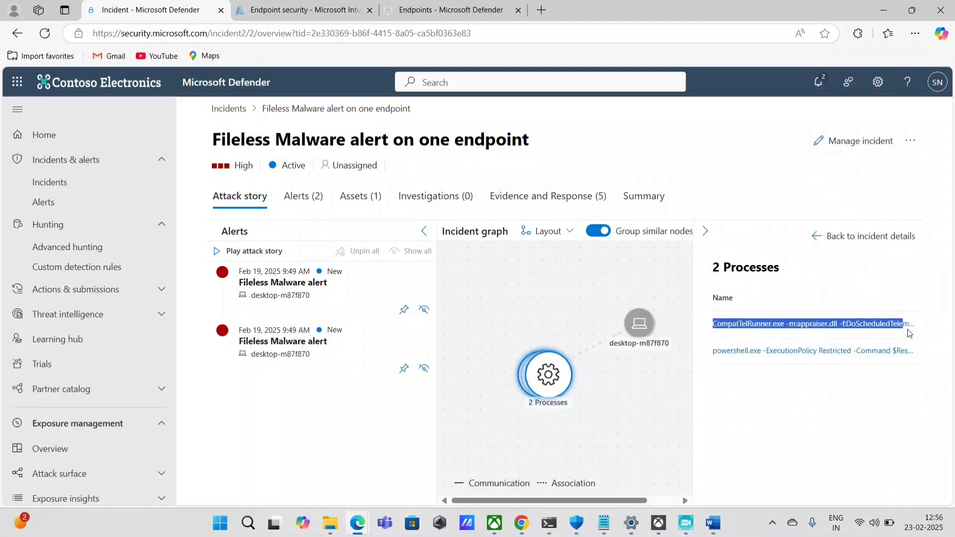
{"action": "left_click", "coordinate": [812, 386]}
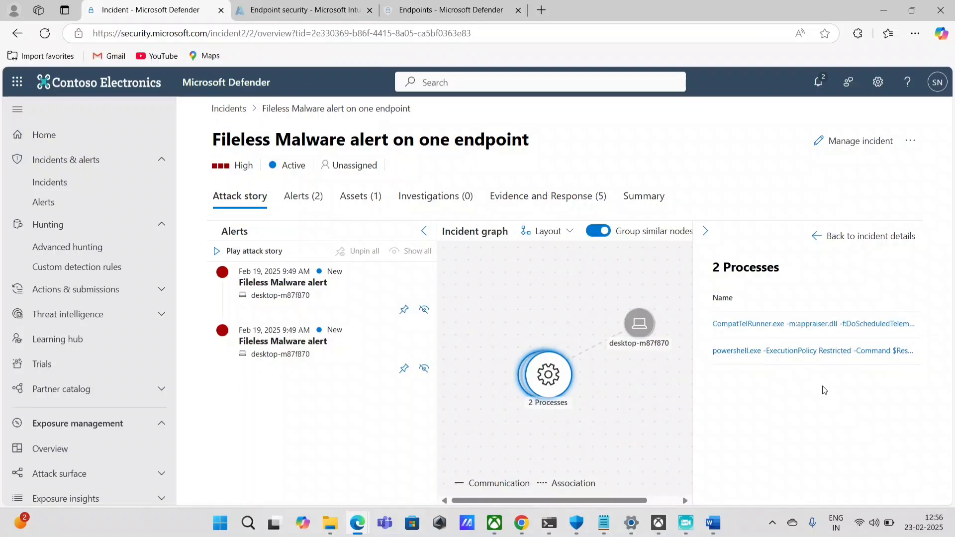
{"action": "left_click_drag", "start_coordinate": [712, 324], "coordinate": [790, 323]}
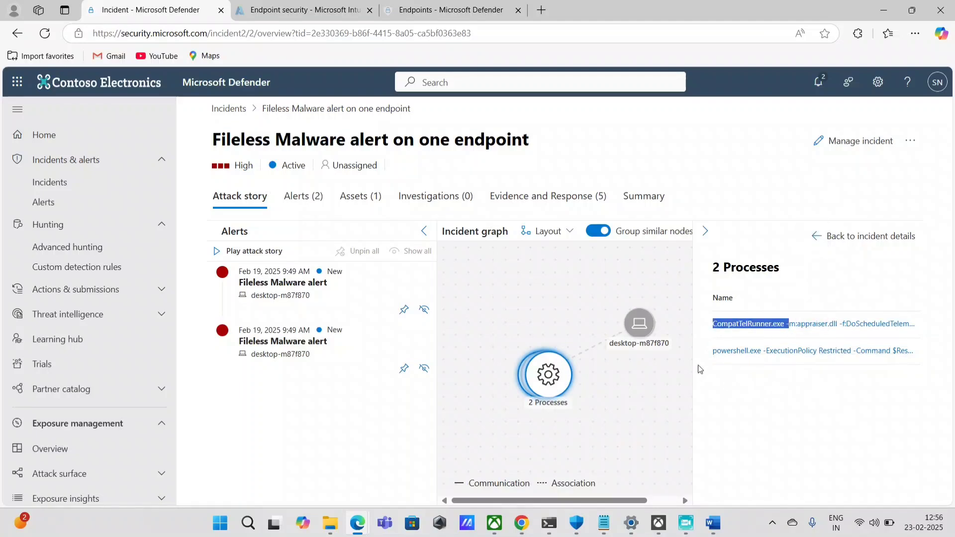
{"action": "left_click_drag", "start_coordinate": [699, 366], "coordinate": [765, 360]}
{"action": "left_click", "coordinate": [753, 388]}
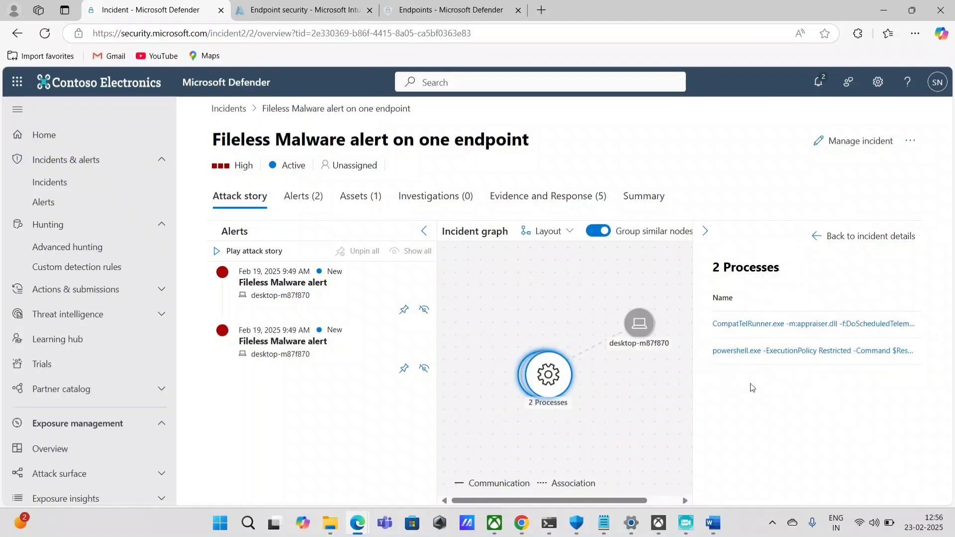
Open the powershell.exe process details and examine its SHA1, SHA256 and MD5 hashes
{"action": "left_click", "coordinate": [846, 351]}
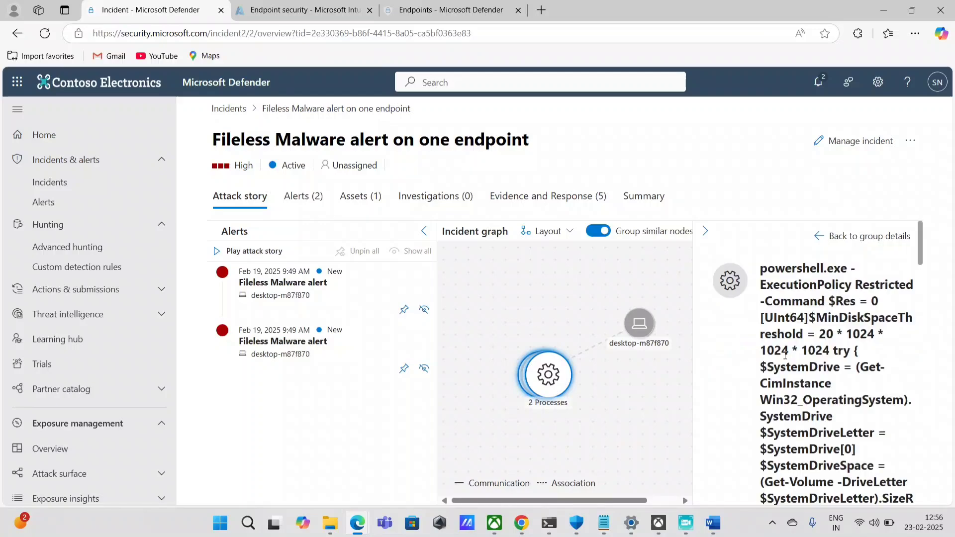
{"action": "scroll", "coordinate": [827, 404], "scroll_direction": "down", "scroll_amount": 8}
{"action": "scroll", "coordinate": [827, 404], "scroll_direction": "down", "scroll_amount": 10}
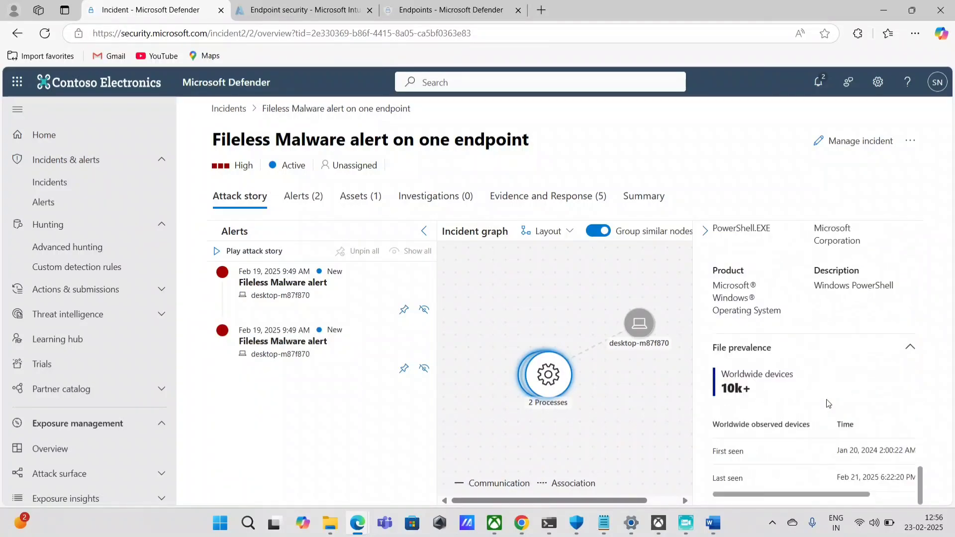
{"action": "scroll", "coordinate": [838, 423], "scroll_direction": "up", "scroll_amount": 5}
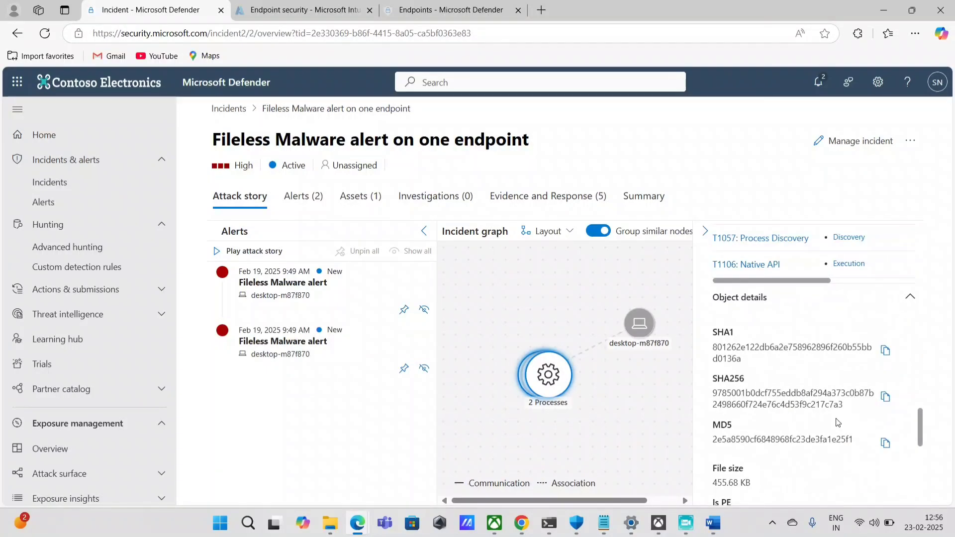
{"action": "left_click_drag", "start_coordinate": [711, 332], "coordinate": [861, 446]}
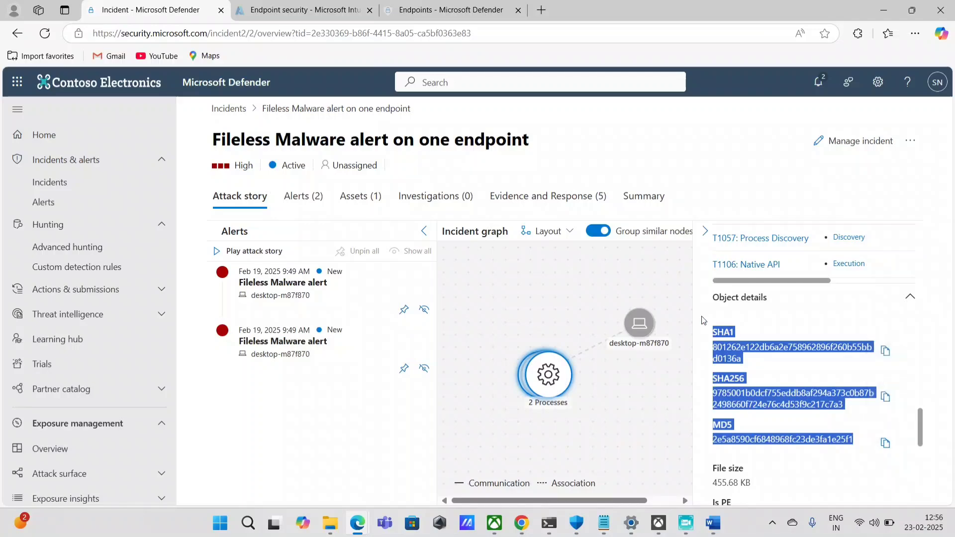
Examine the powershell.exe process's VirusTotal detection ratio, malware detection result and file capabilities
{"action": "scroll", "coordinate": [762, 424], "scroll_direction": "up", "scroll_amount": 8}
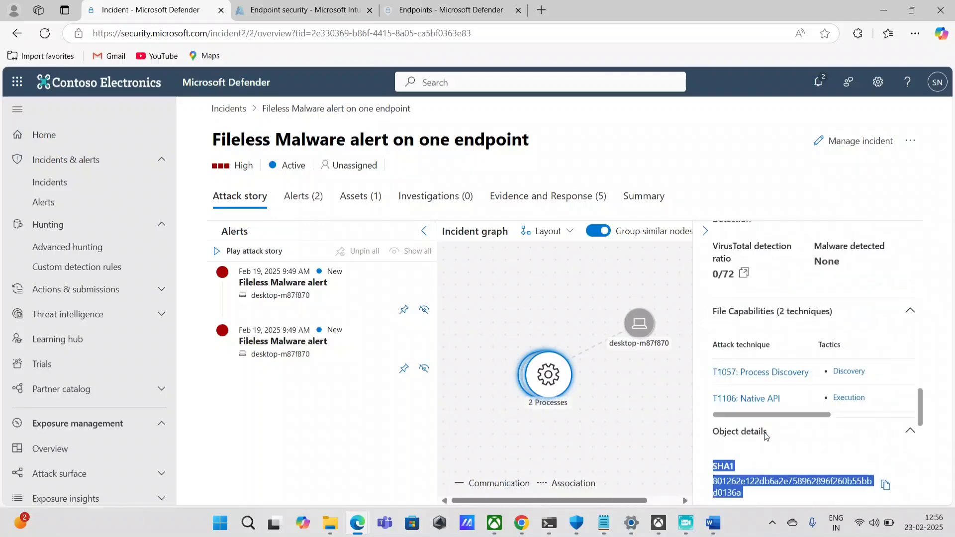
{"action": "scroll", "coordinate": [826, 416], "scroll_direction": "down", "scroll_amount": 4}
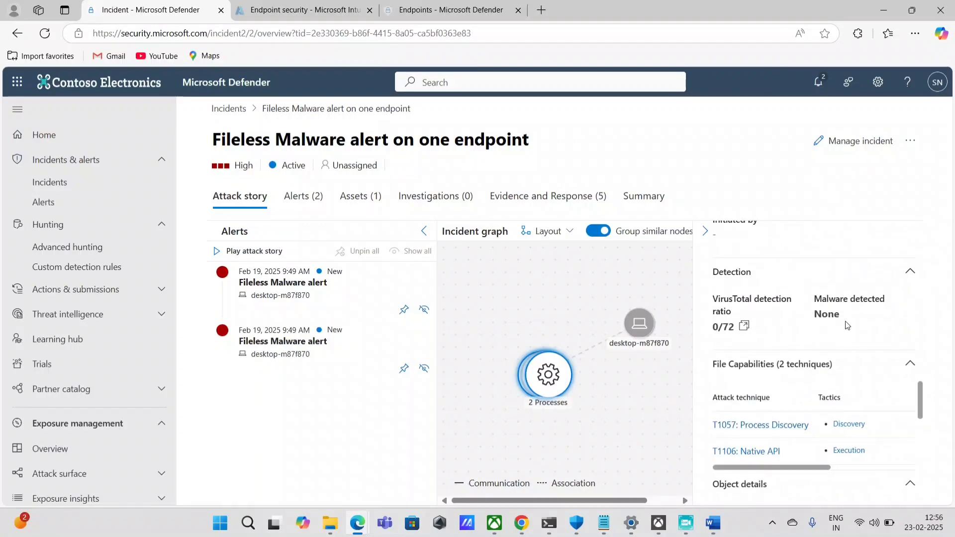
{"action": "left_click_drag", "start_coordinate": [846, 320], "coordinate": [721, 255]}
{"action": "left_click", "coordinate": [839, 301]}
{"action": "left_click_drag", "start_coordinate": [823, 300], "coordinate": [890, 303]}
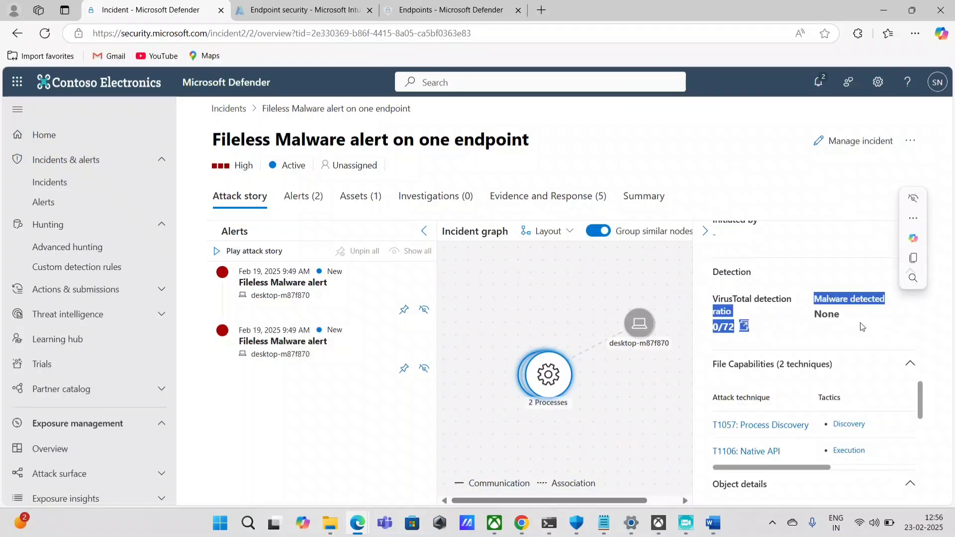
{"action": "double_click", "coordinate": [826, 314]}
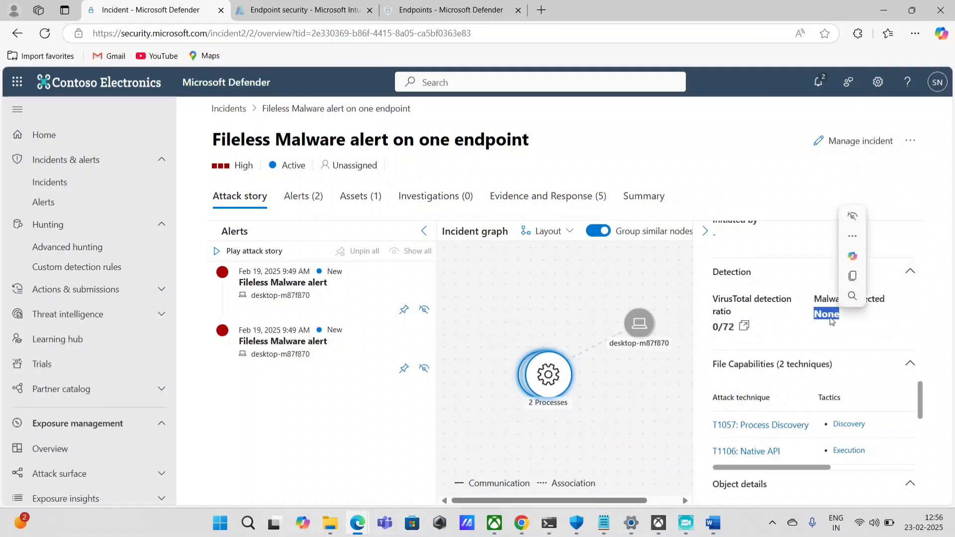
{"action": "scroll", "coordinate": [798, 344], "scroll_direction": "up", "scroll_amount": 1}
{"action": "scroll", "coordinate": [798, 344], "scroll_direction": "down", "scroll_amount": 2}
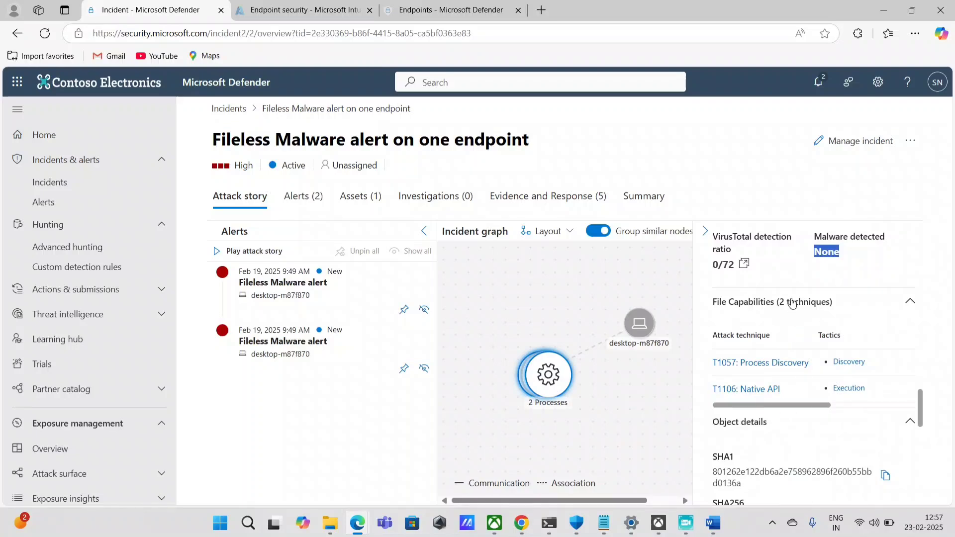
Collapse the process's Object details section and look over the incident graph and execution details
{"action": "left_click", "coordinate": [851, 249]}
{"action": "left_click", "coordinate": [879, 422]}
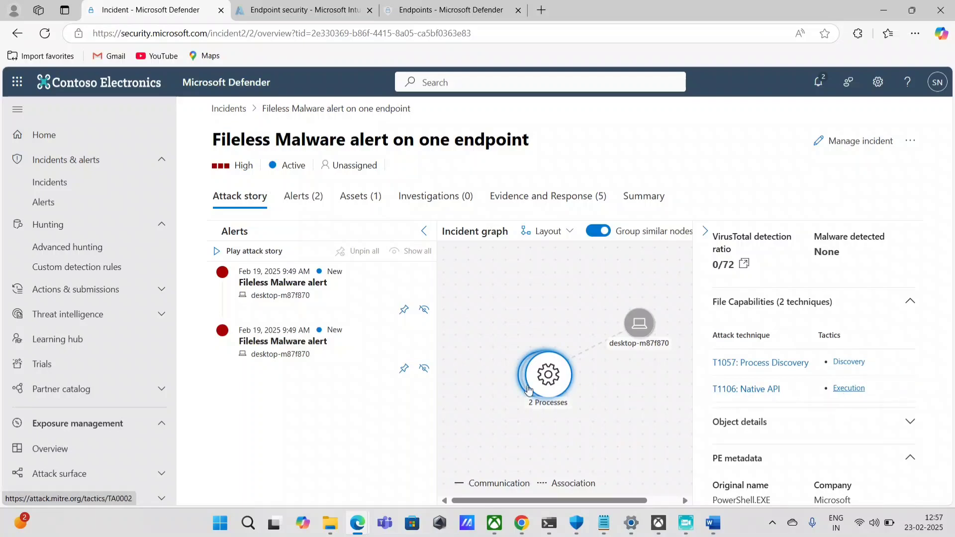
{"action": "scroll", "coordinate": [815, 396], "scroll_direction": "down", "scroll_amount": 10}
{"action": "scroll", "coordinate": [527, 313], "scroll_direction": "up", "scroll_amount": 3}
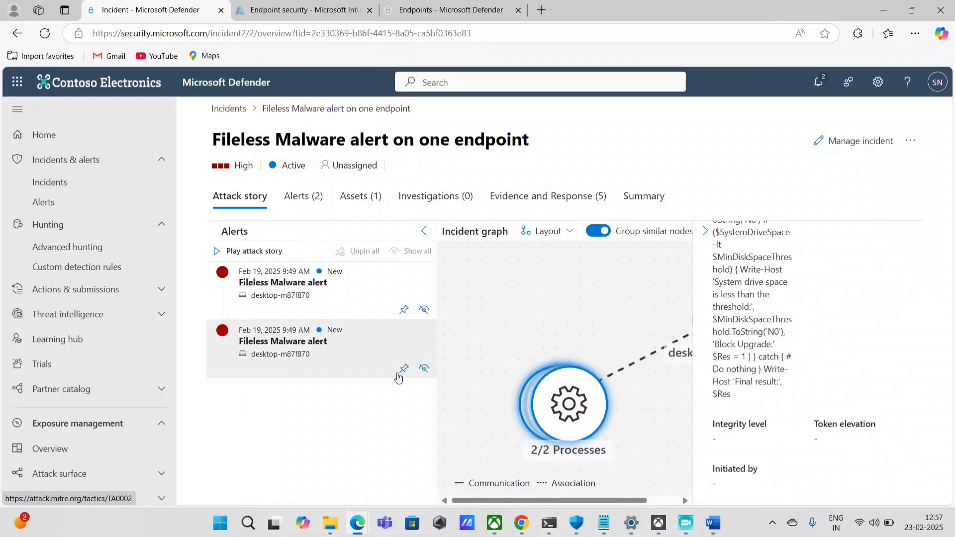
Leave the Fileless Malware incident and return to the Advanced hunting query
{"action": "left_click_drag", "start_coordinate": [539, 142], "coordinate": [213, 141]}
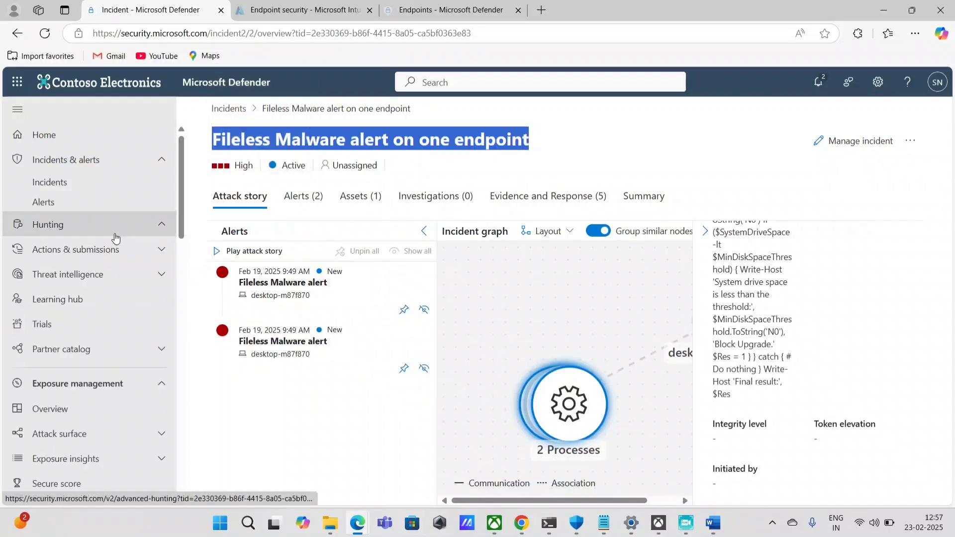
{"action": "left_click", "coordinate": [84, 248]}
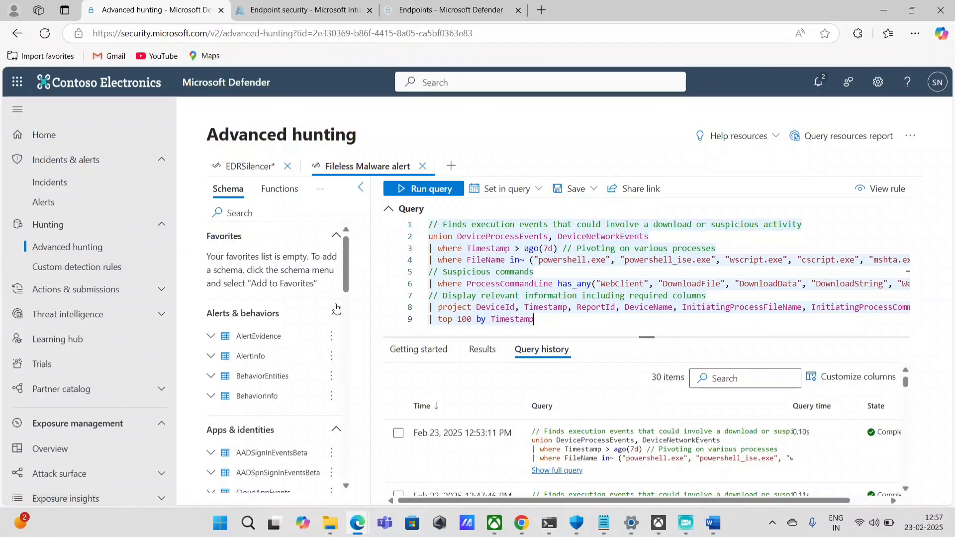
{"action": "mouse_move", "coordinate": [685, 527]}
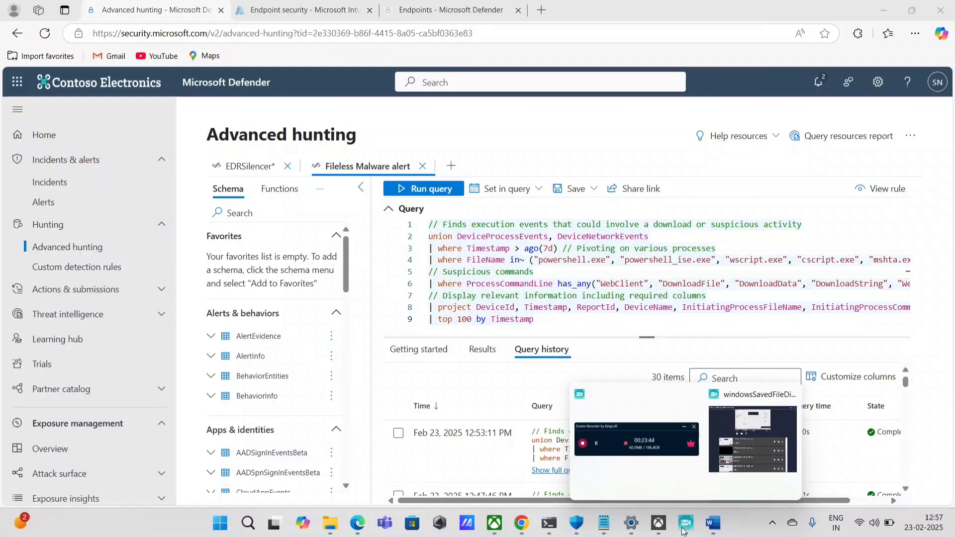
{"action": "left_click", "coordinate": [620, 473]}
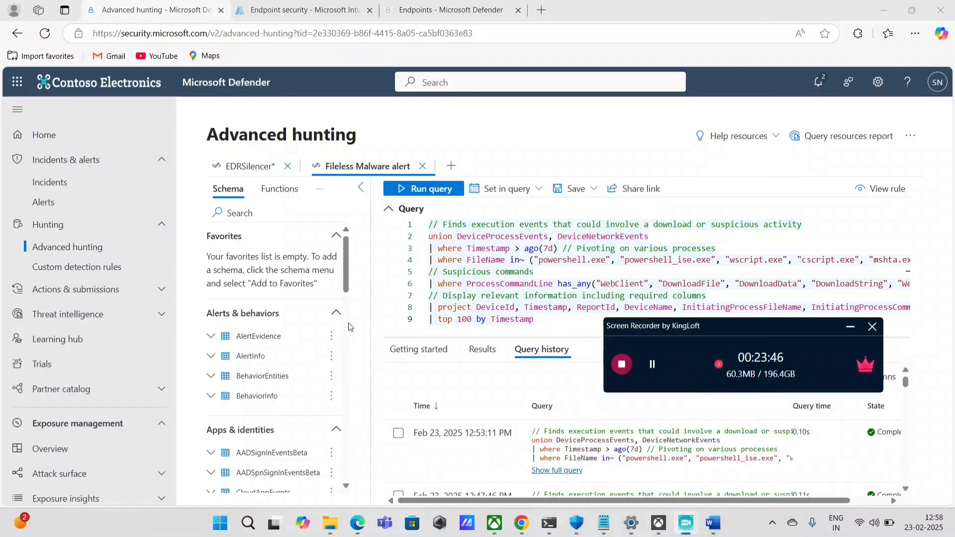